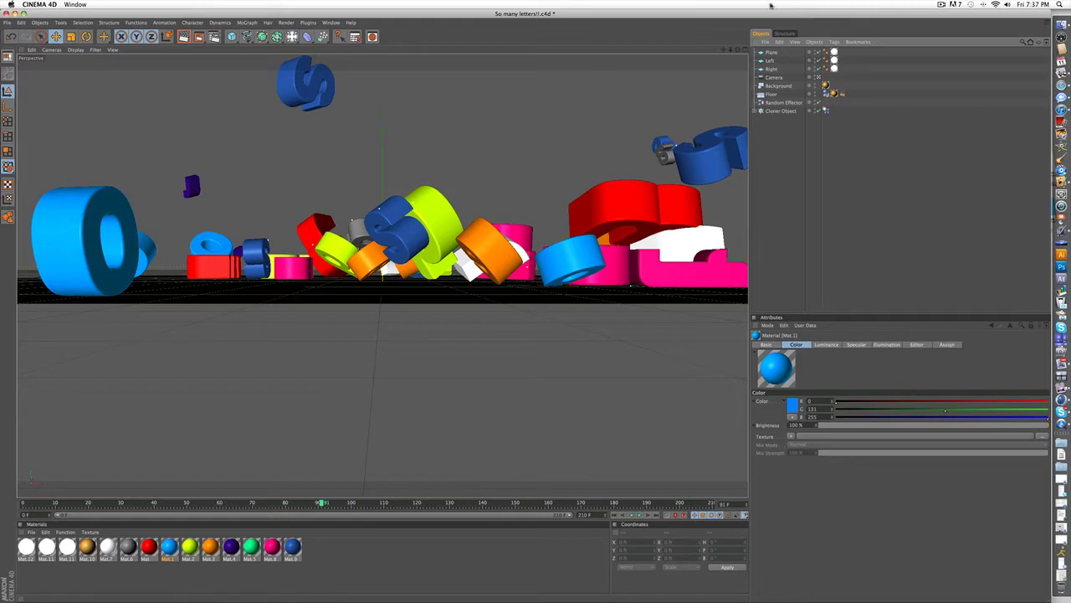
Step: In Finder, open the C4d folder, briefly play So many letters!!.mov, and close the movie
left_click(1060, 24)
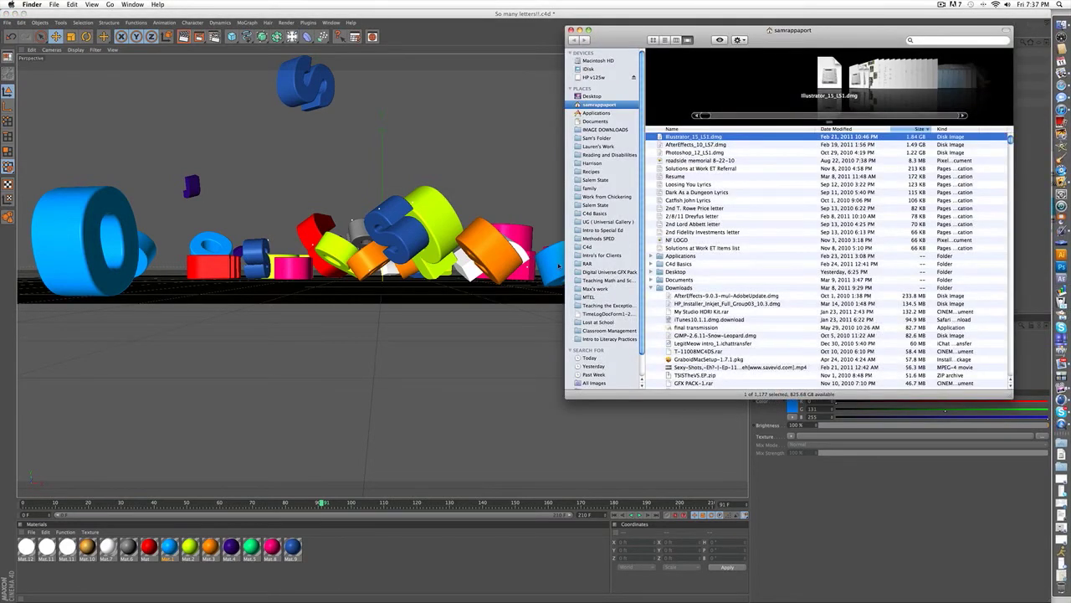
left_click(588, 239)
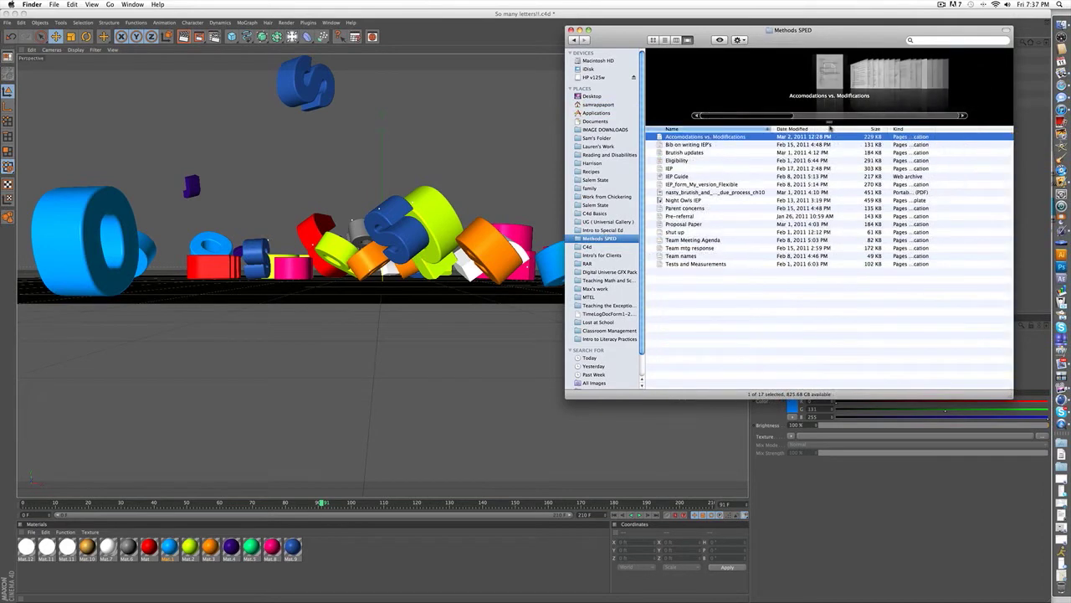
left_click(587, 246)
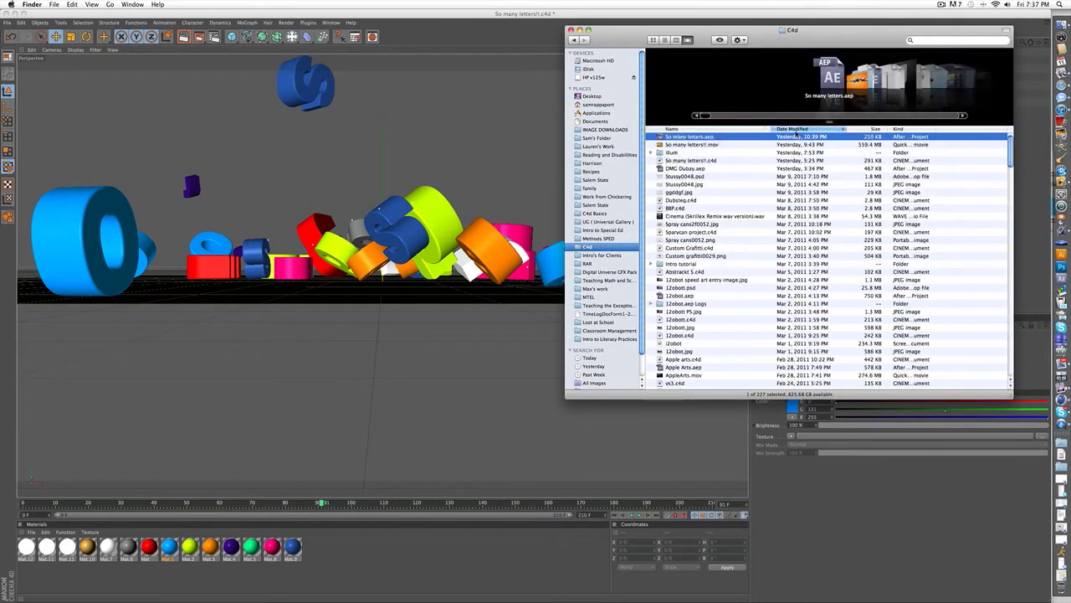
left_click(685, 144)
double_click(682, 147)
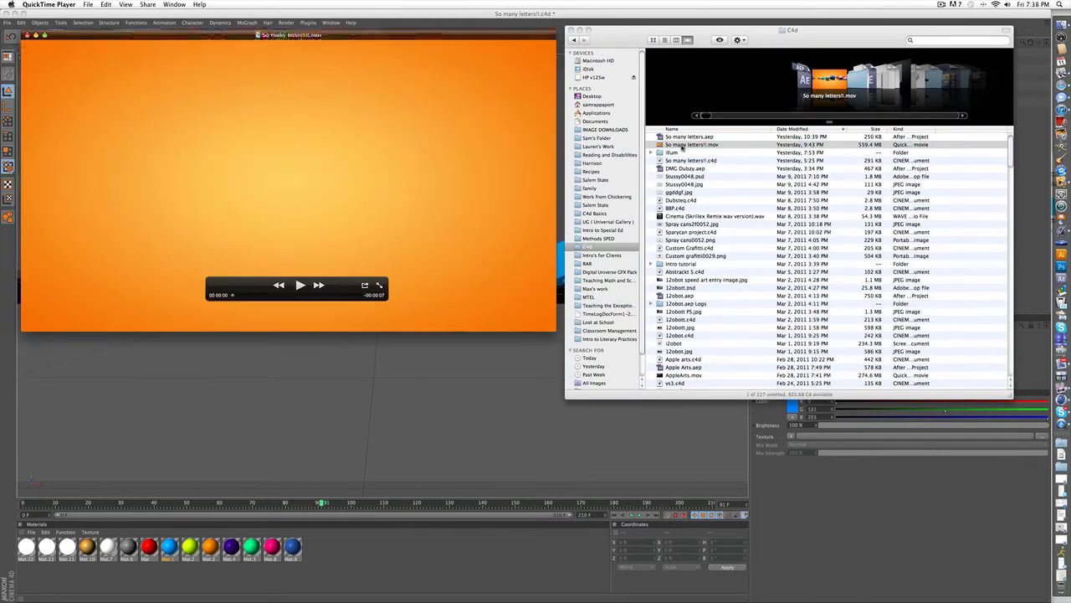
left_click(299, 285)
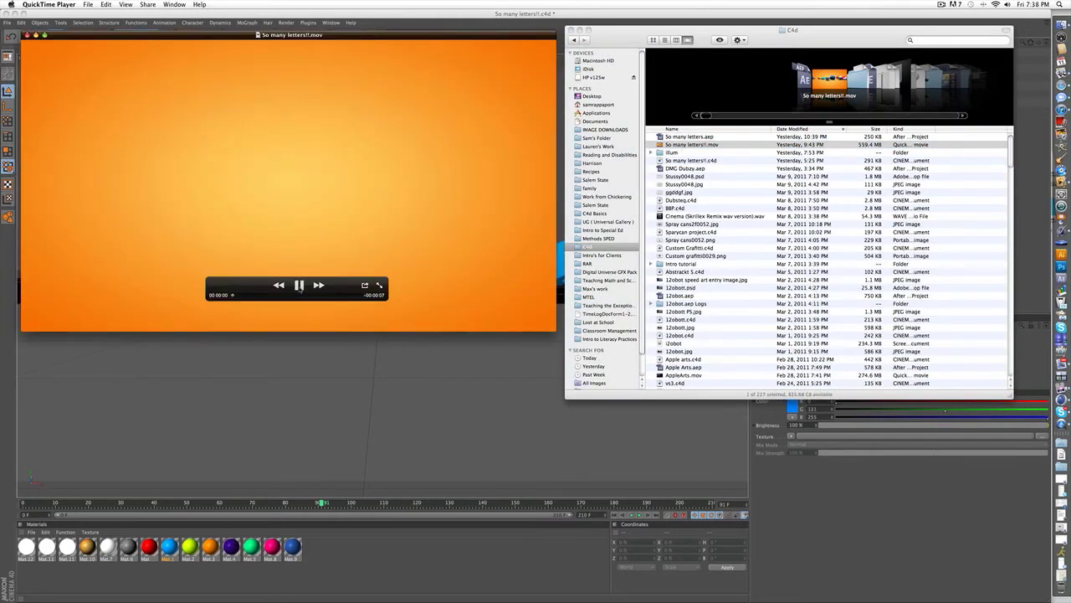
left_click(299, 286)
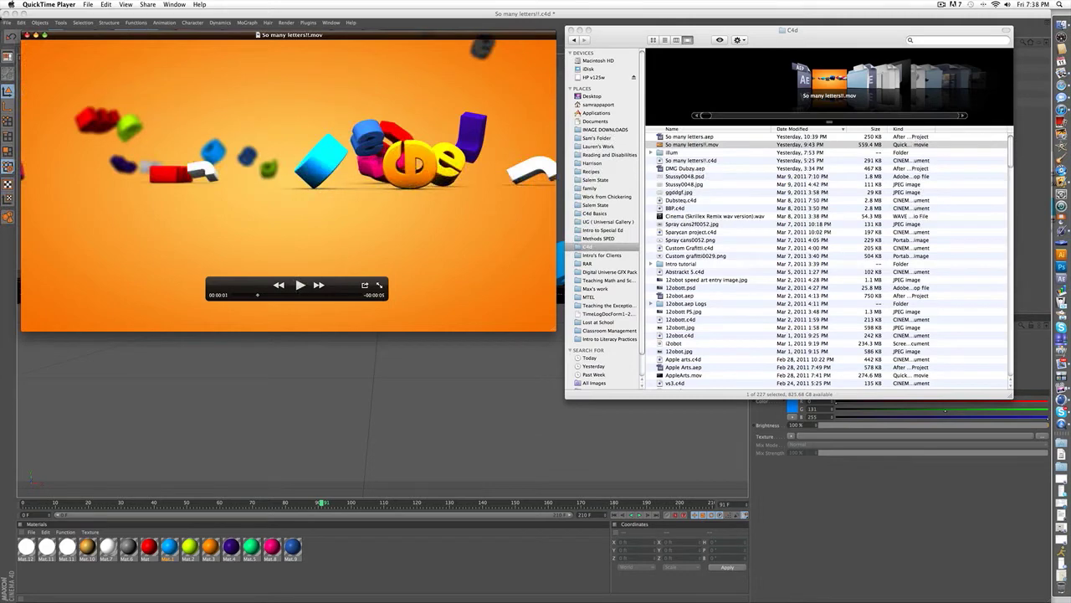
key("super+w")
Step: Play So many letters!!_1.mov from the Intro's for Clients folder through to its end, and close the movie and Finder window
left_click(601, 255)
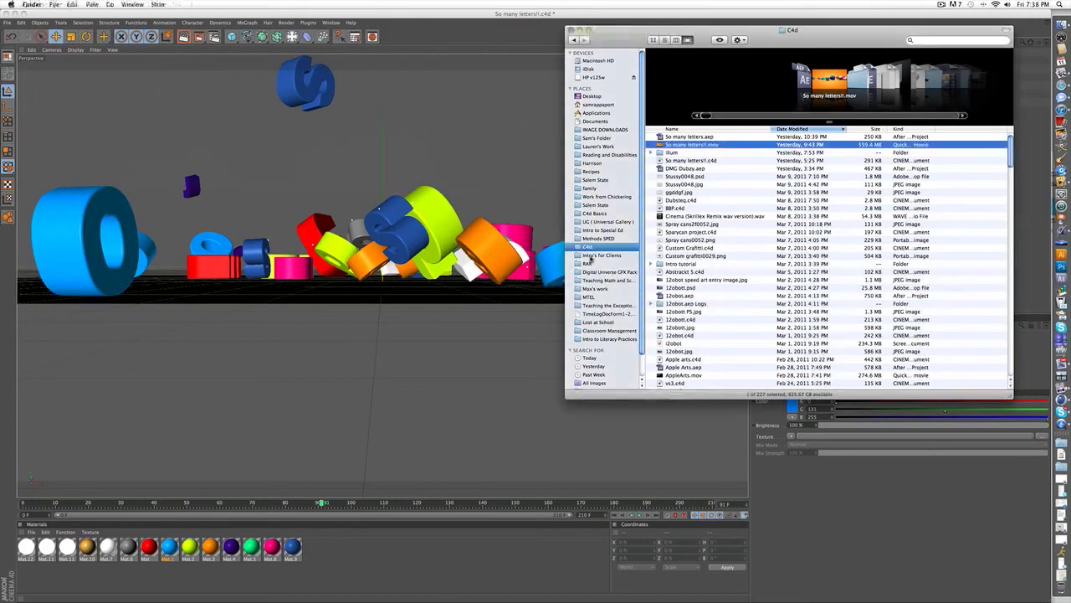
double_click(693, 137)
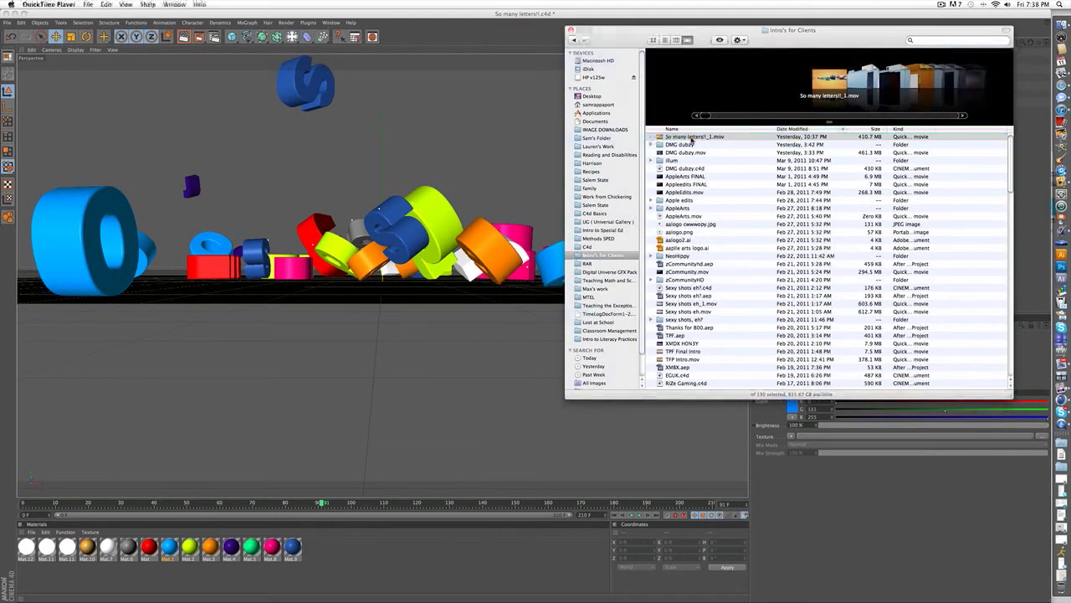
left_click(299, 286)
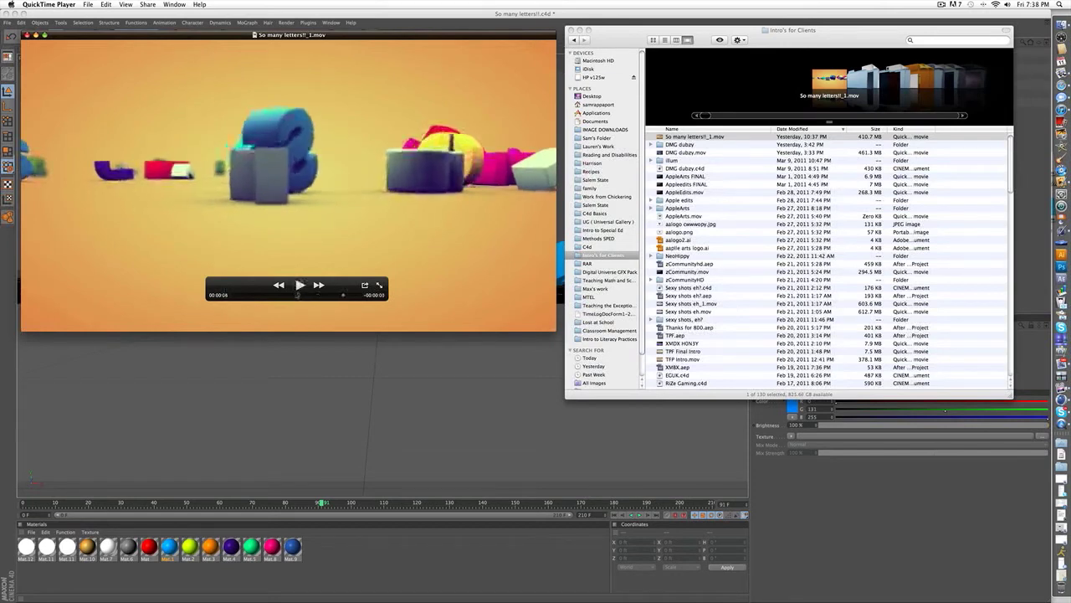
left_click_drag(285, 297, 390, 297)
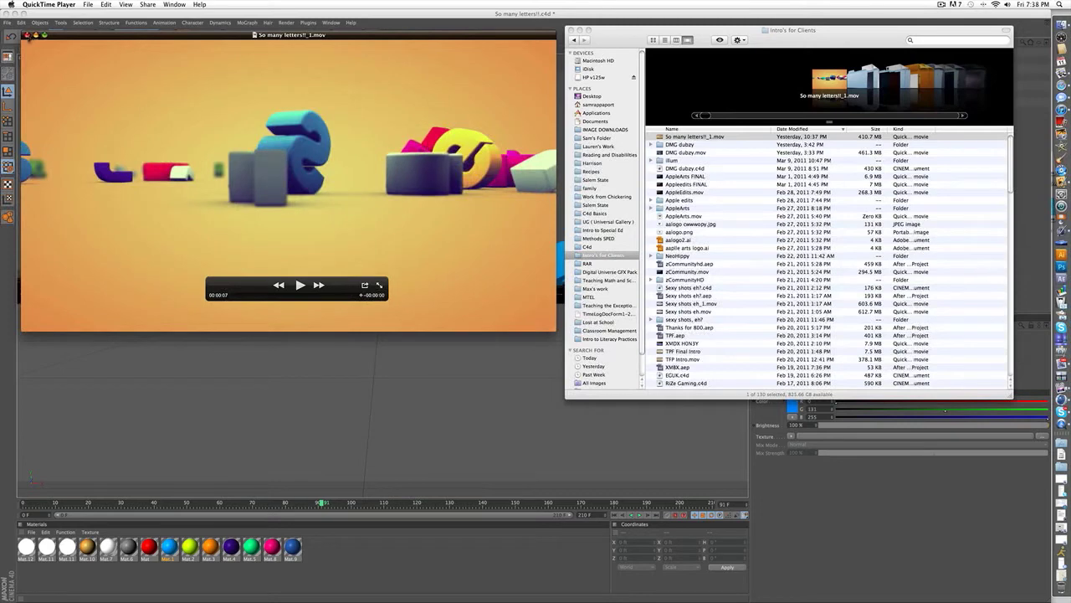
left_click(26, 35)
left_click(584, 27)
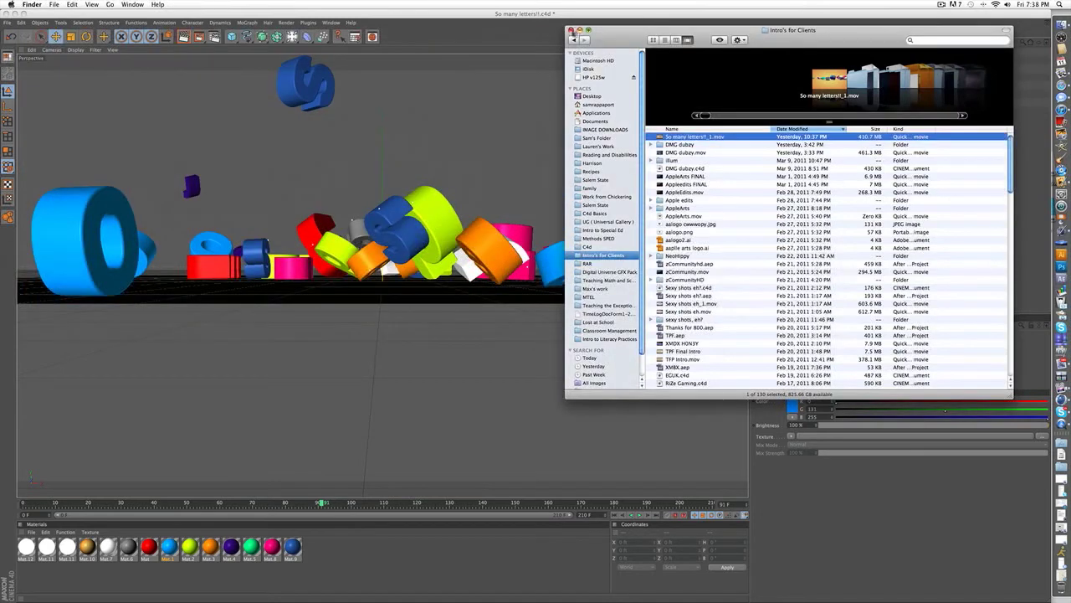
left_click(572, 30)
Step: Create a new empty project in Cinema 4D
left_click(8, 22)
left_click(8, 23)
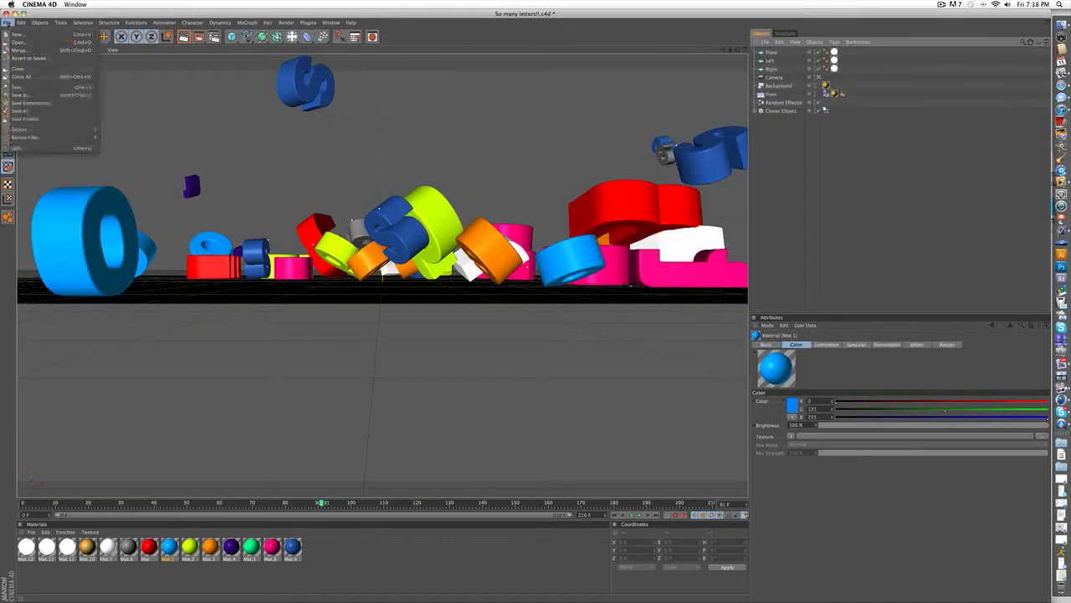
left_click(16, 34)
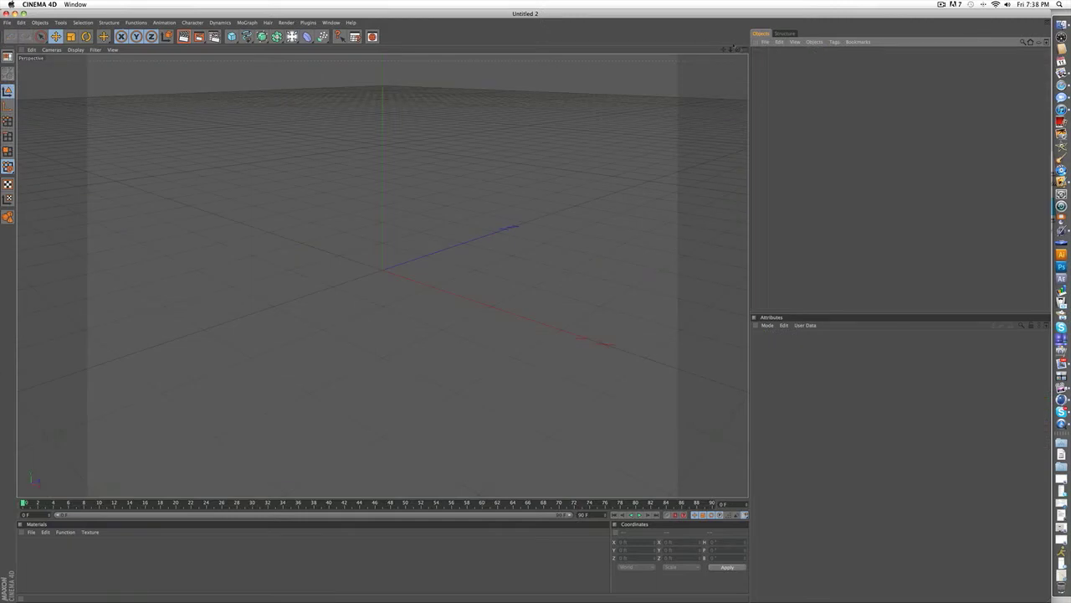
Step: Add a camera at a level, near-ground view facing the horizon and look through it
left_click_drag(738, 51, 738, 51)
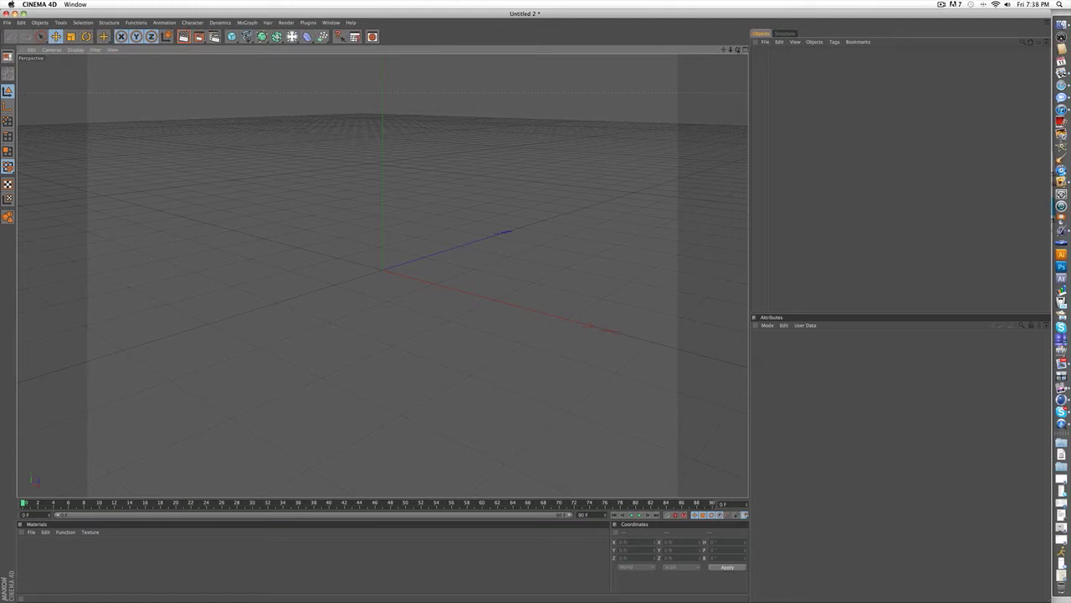
left_click_drag(738, 51, 738, 50)
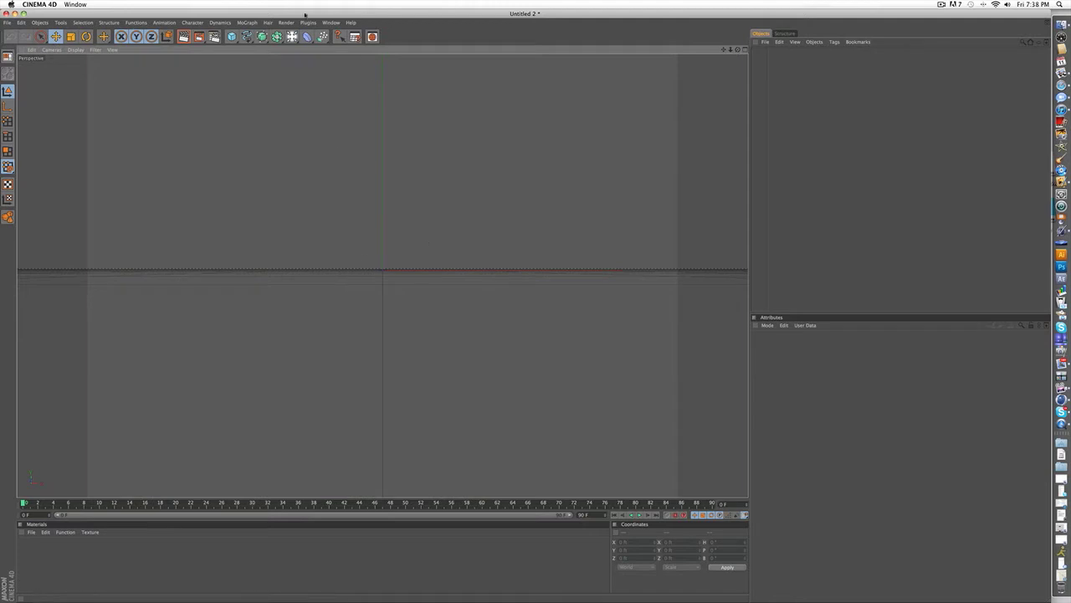
left_click_drag(292, 36, 429, 59)
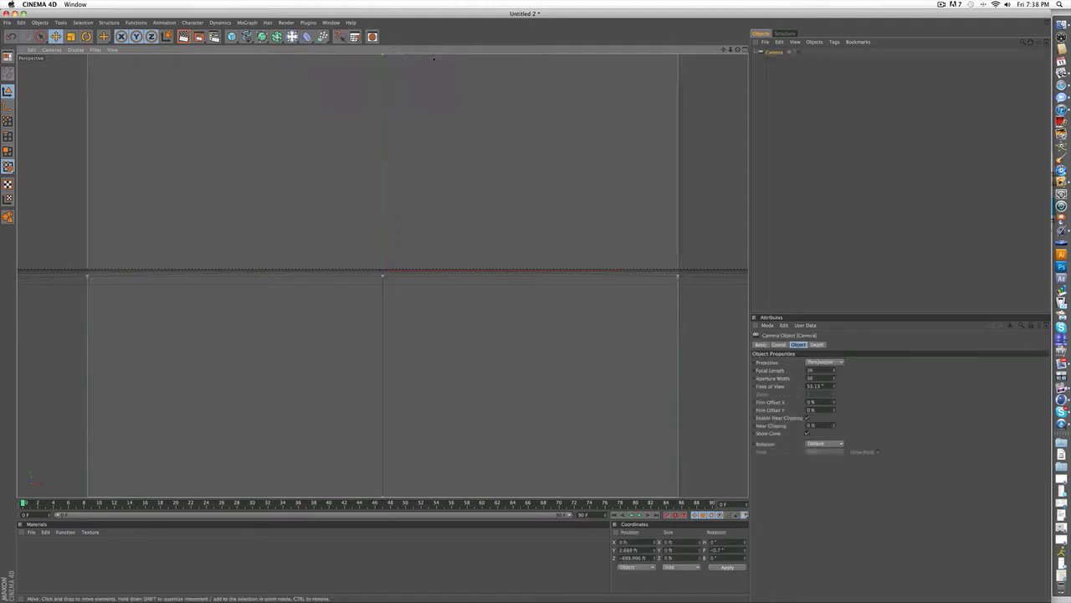
left_click(799, 52)
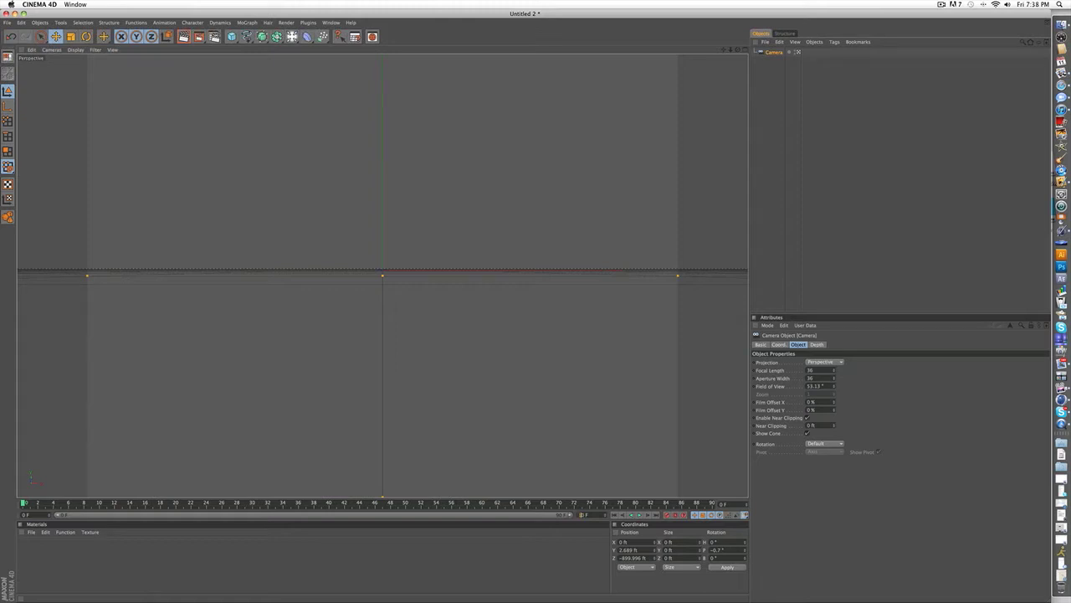
Step: Extend the timeline and its visible range to 180 frames and record camera keyframes at frames 0 and 180
key("Return")
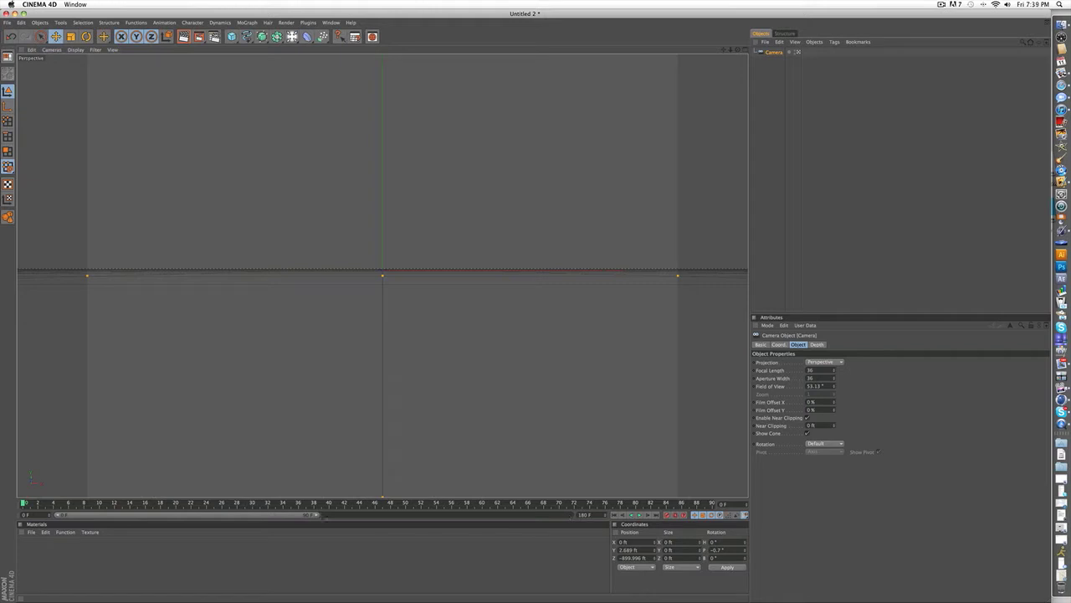
left_click_drag(315, 515, 575, 515)
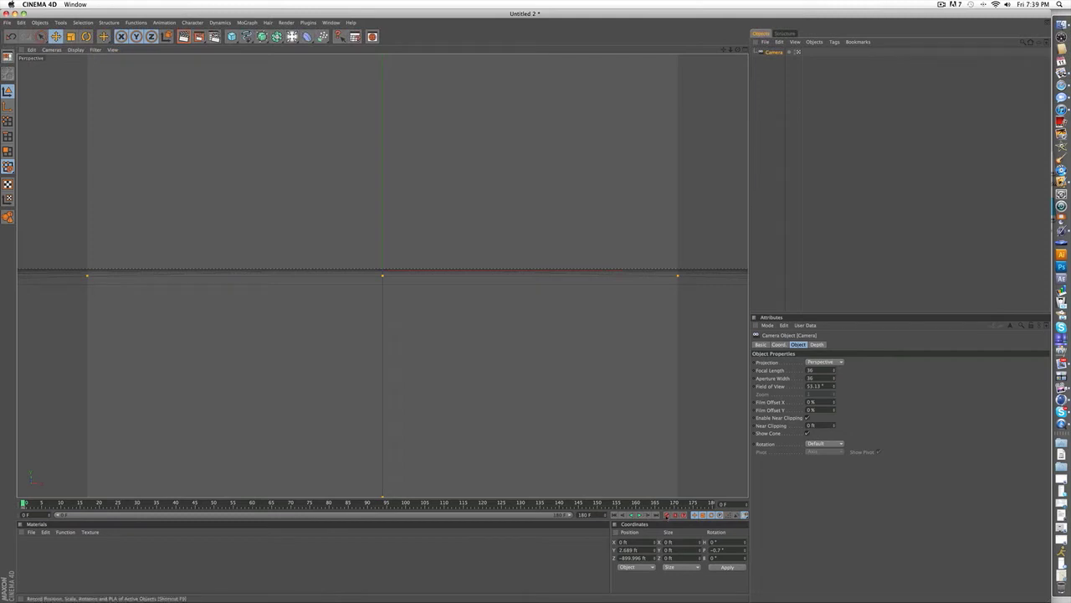
left_click(667, 515)
left_click_drag(677, 503, 714, 503)
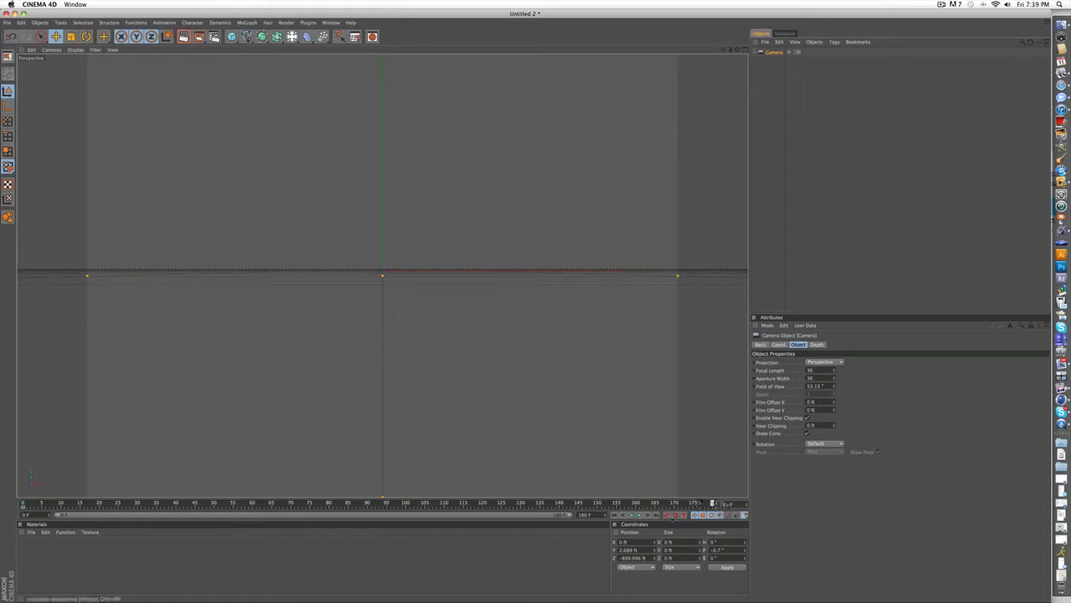
left_click(667, 516)
left_click(871, 159)
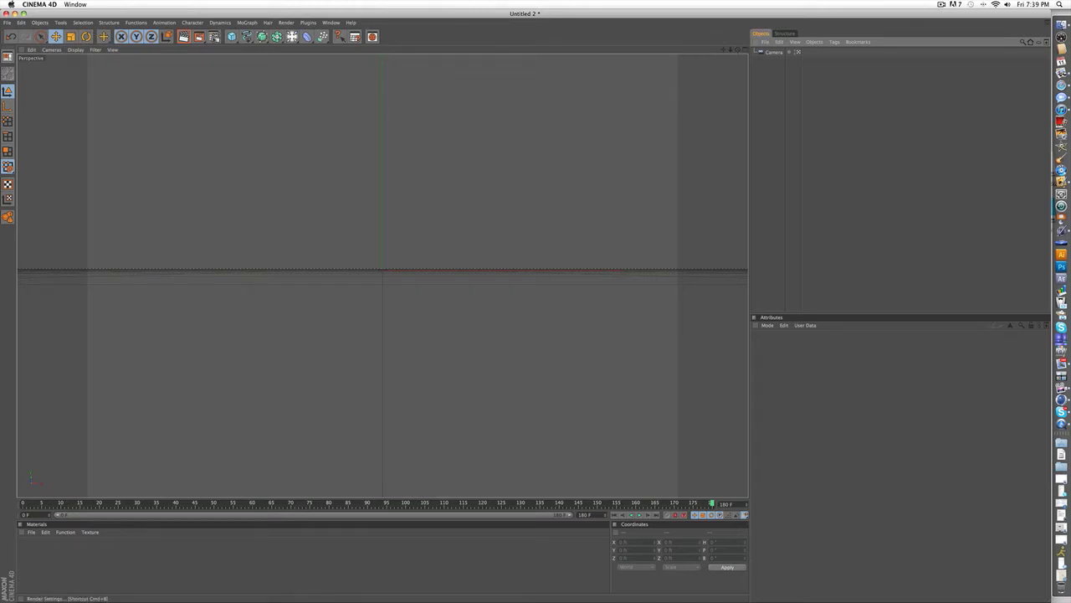
Step: Set the render output size to 1280 x 720 pixels and the frame range to All Frames
left_click(214, 36)
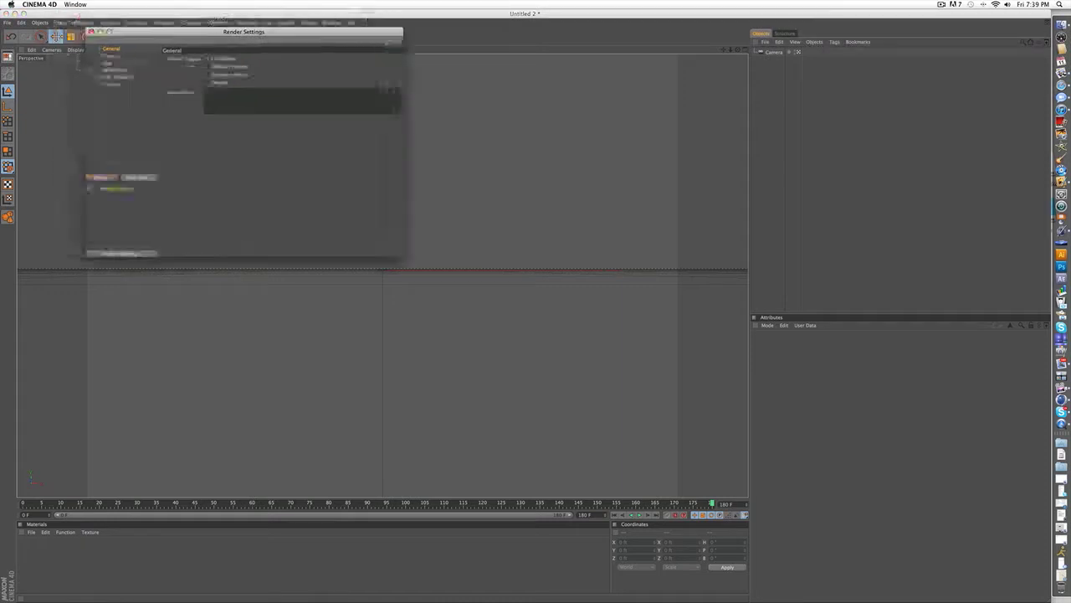
left_click_drag(193, 34, 394, 320)
left_click(310, 341)
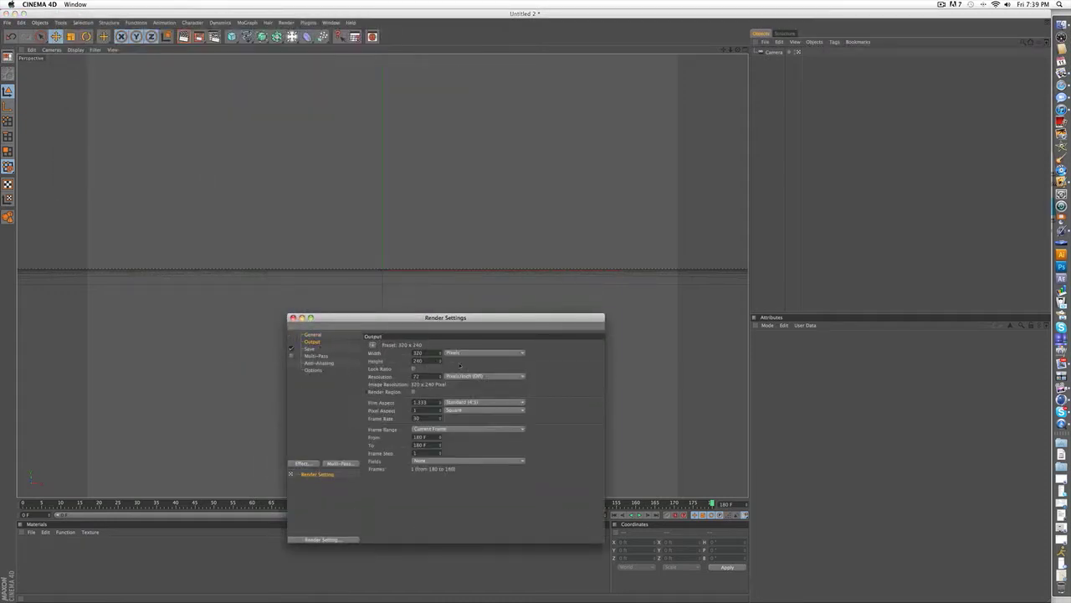
left_click_drag(424, 354, 385, 353)
type("1280")
key("Tab")
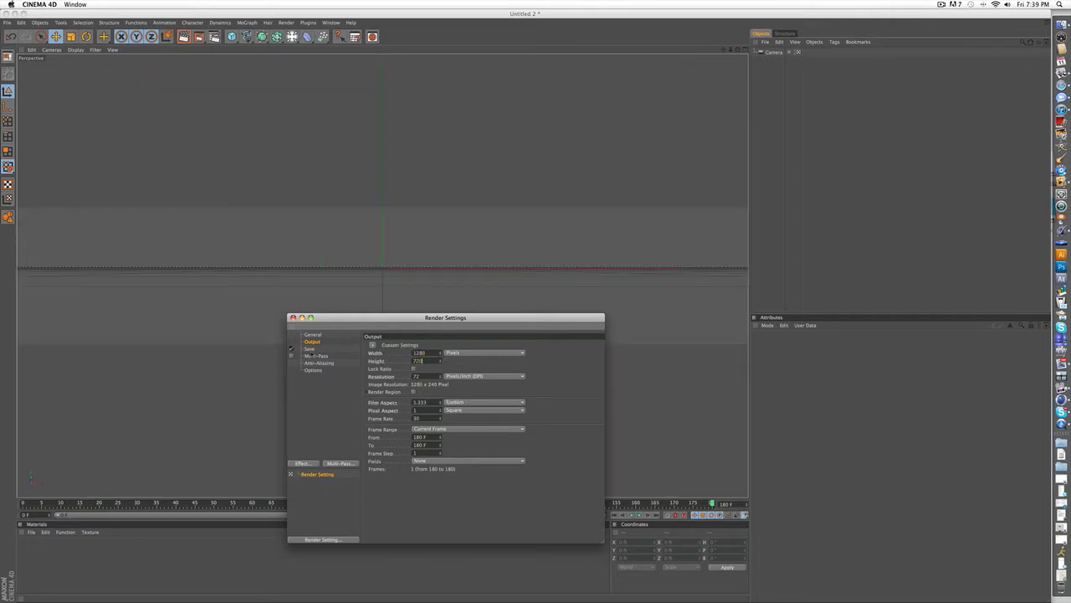
left_click(424, 427)
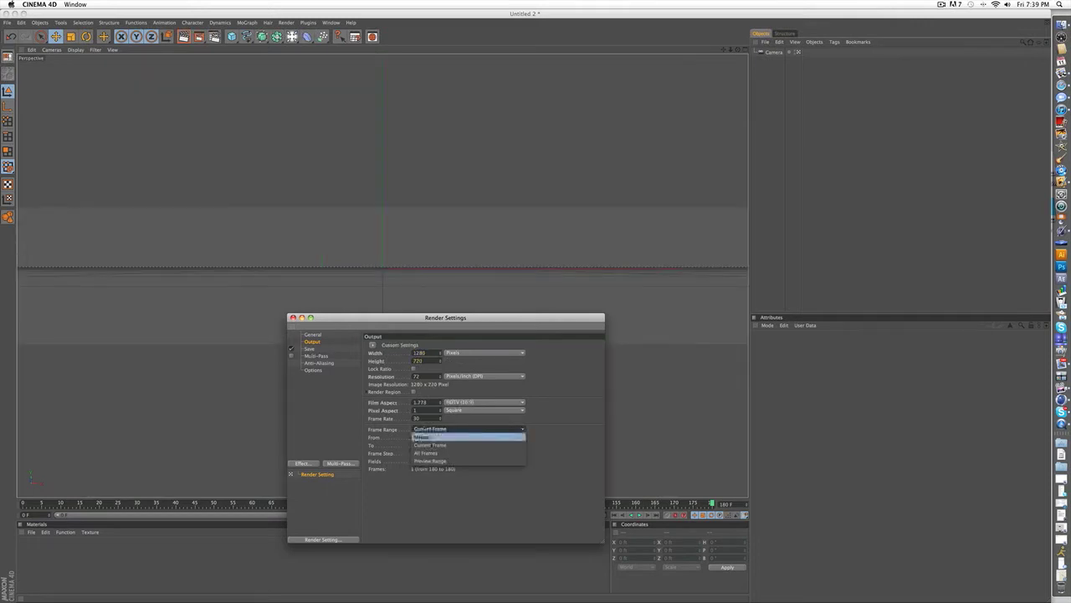
left_click(426, 437)
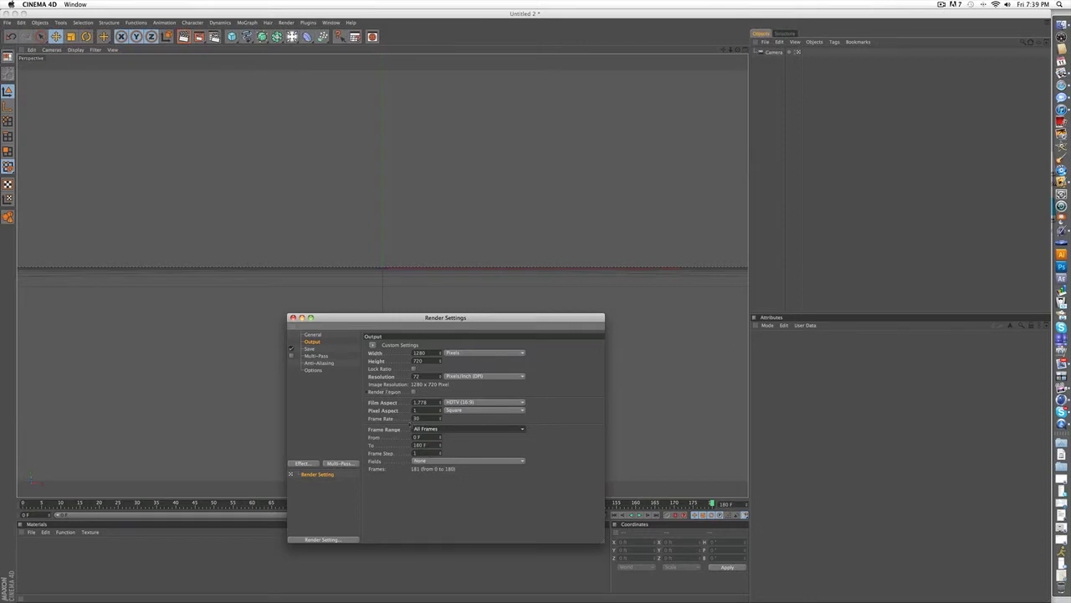
Step: Set the render save format to QuickTime Movie and name the output file Alphabet tutorial in the C4d folder
left_click(309, 348)
left_click(435, 368)
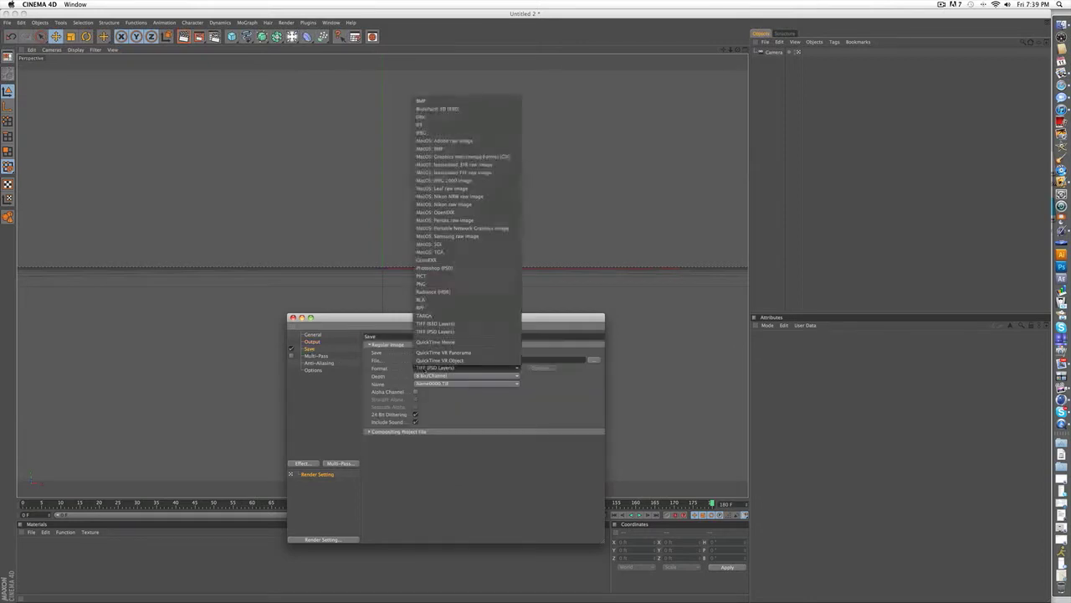
left_click(426, 343)
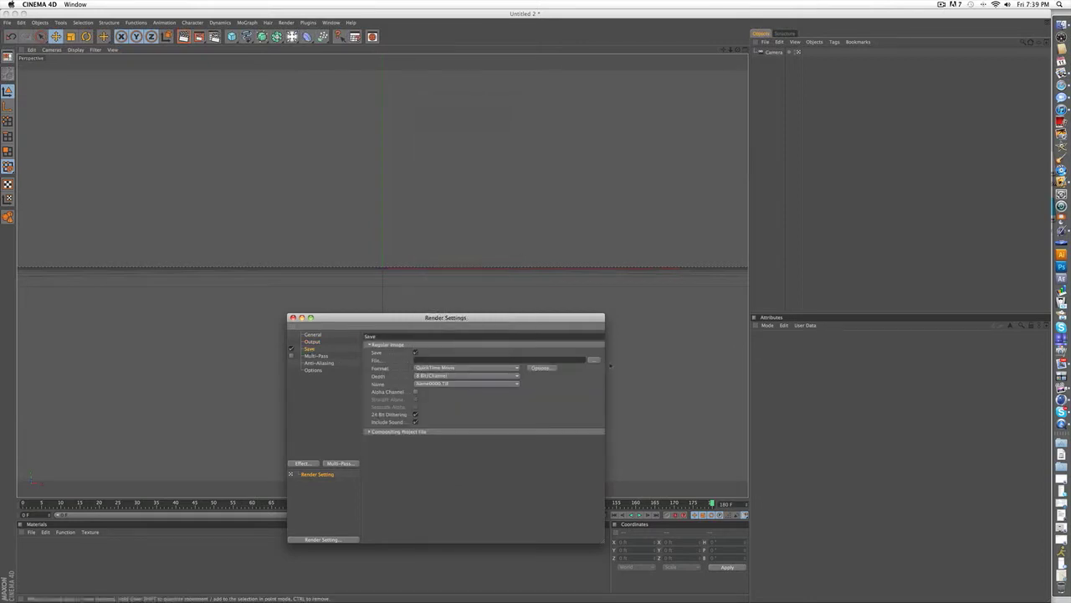
left_click(594, 360)
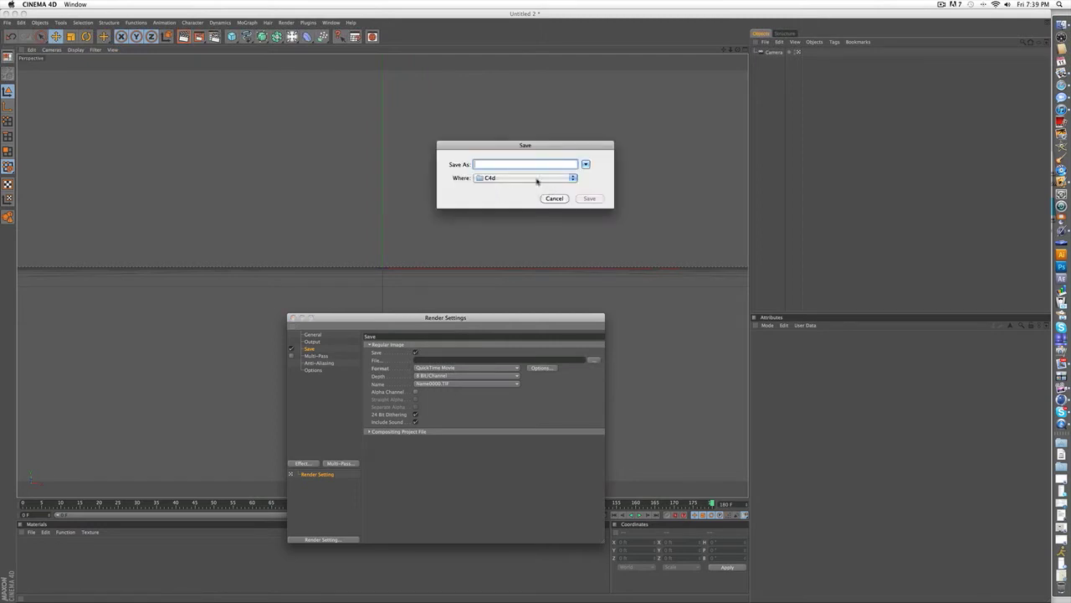
type("Alphabet")
type(" test")
key("Return")
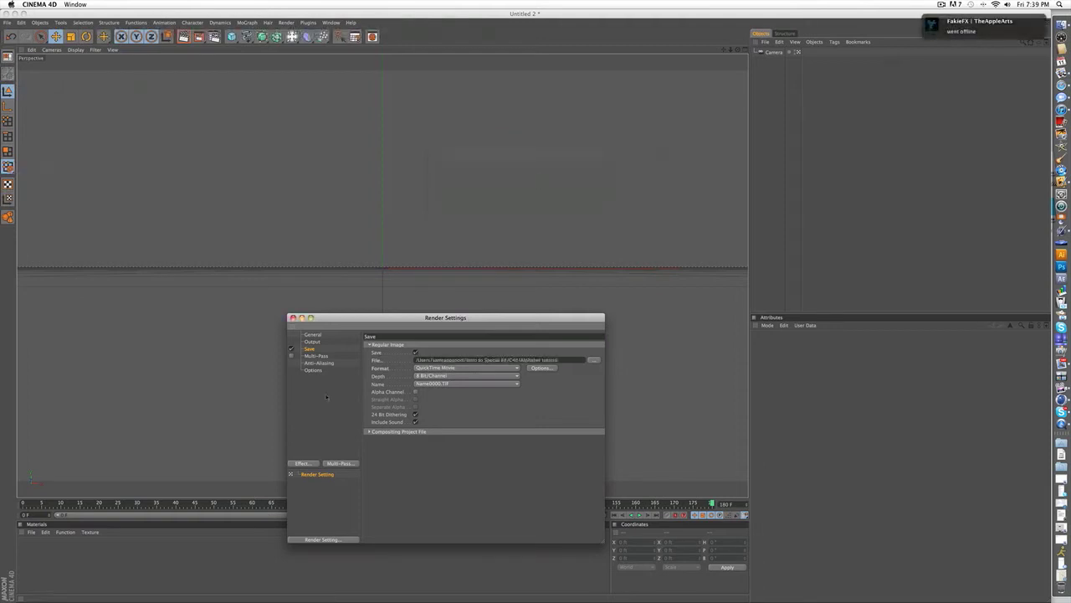
Step: In the render options, set Ray Depth to 6, Reflection Depth to 2 and Shadow Depth to 6
left_click(318, 362)
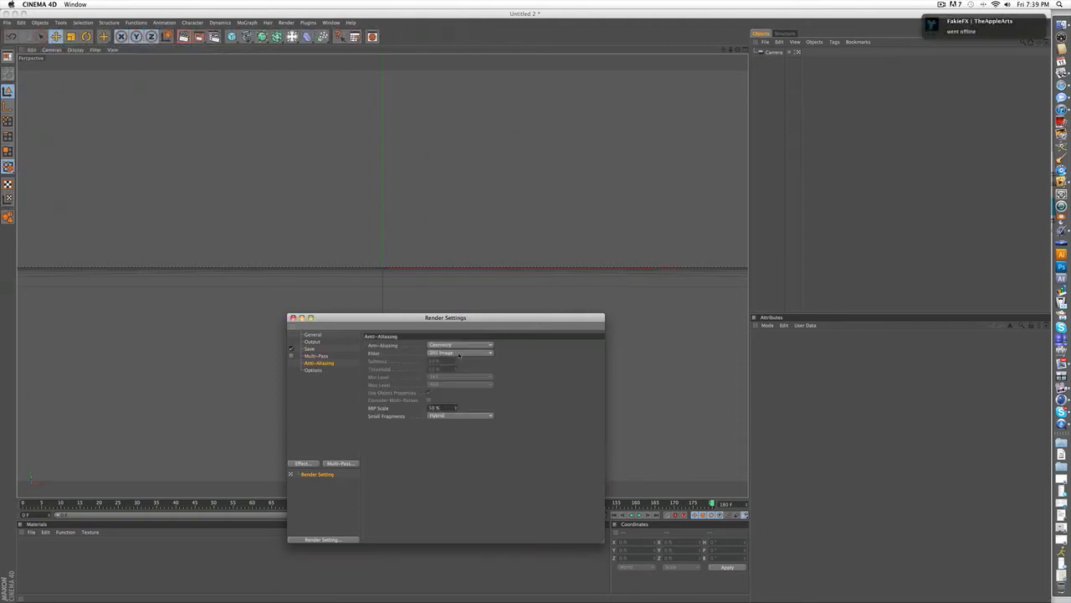
left_click(313, 370)
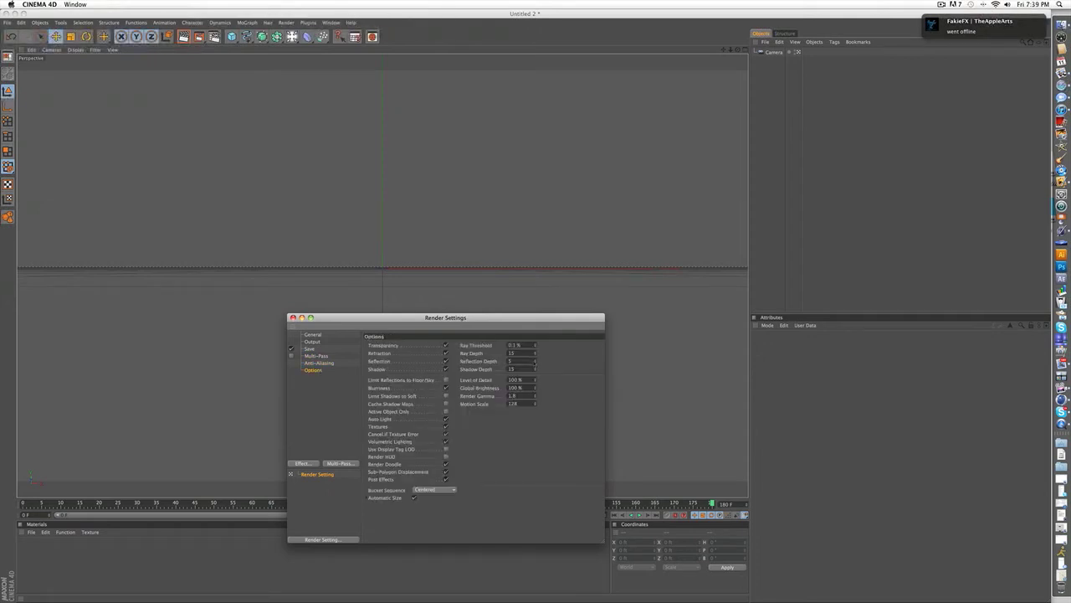
left_click_drag(516, 354, 493, 353)
type("6")
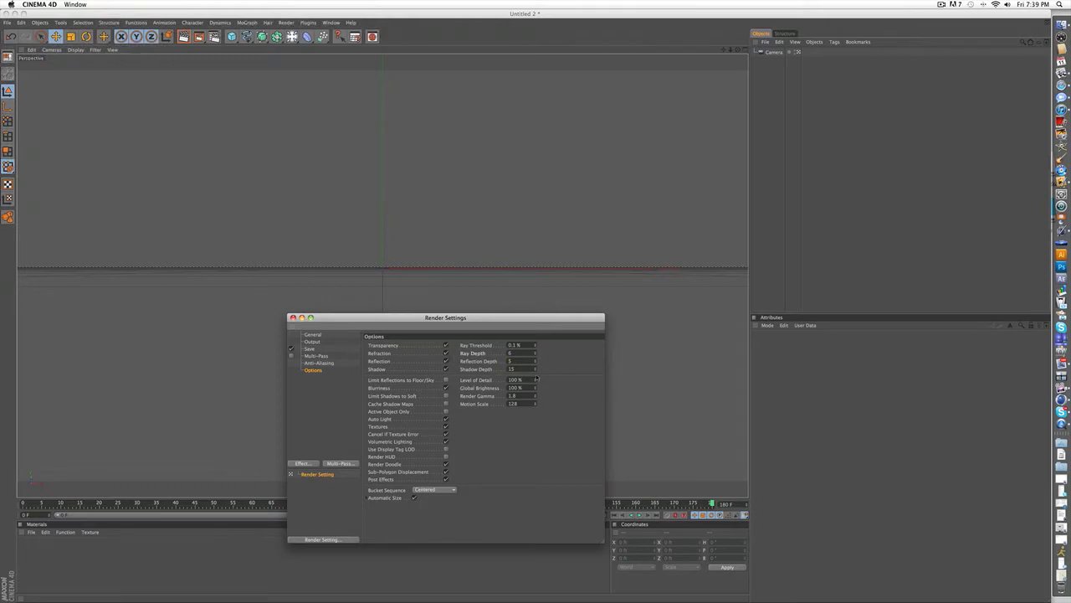
left_click_drag(515, 362, 499, 361)
type("2")
key("Tab")
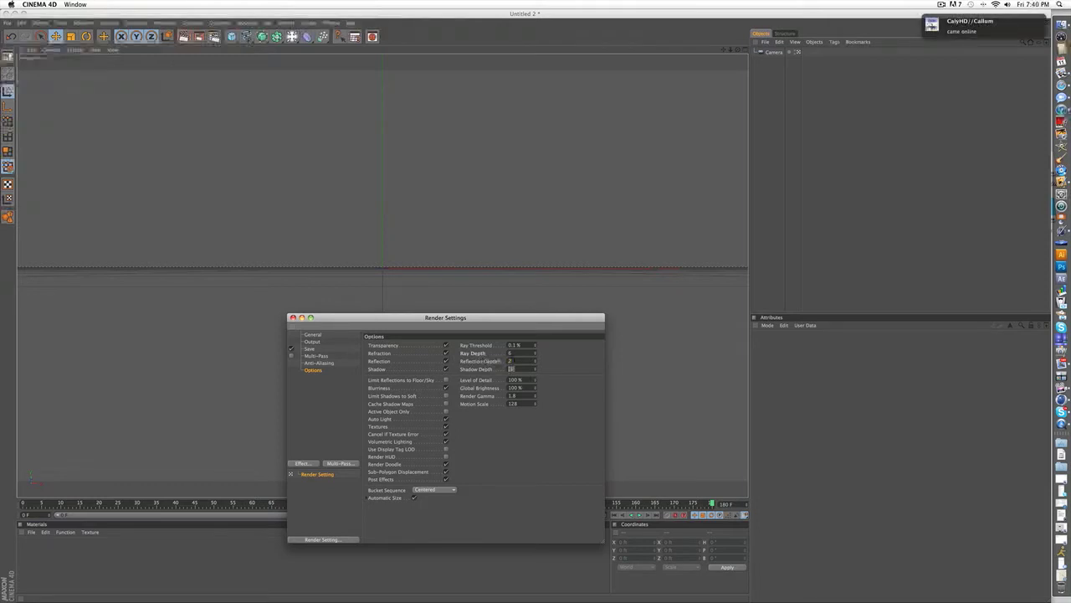
key("Return")
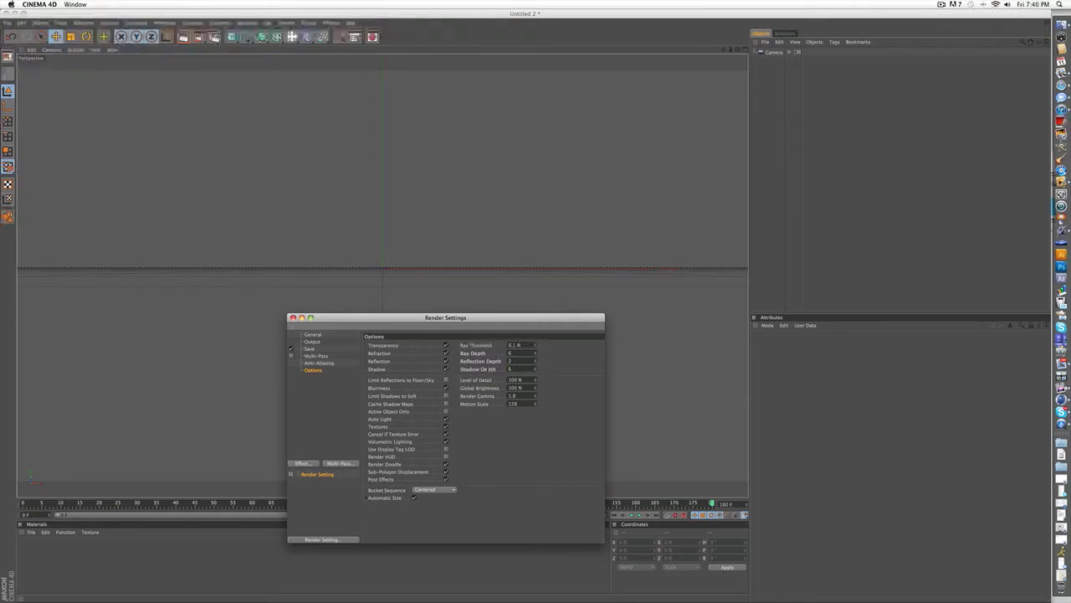
Step: Add Ambient Occlusion to the render with a Maximum Ray Length of 150 ft, Maximum Samples of 80 and Contrast of 15%
left_click(311, 463)
left_click(344, 438)
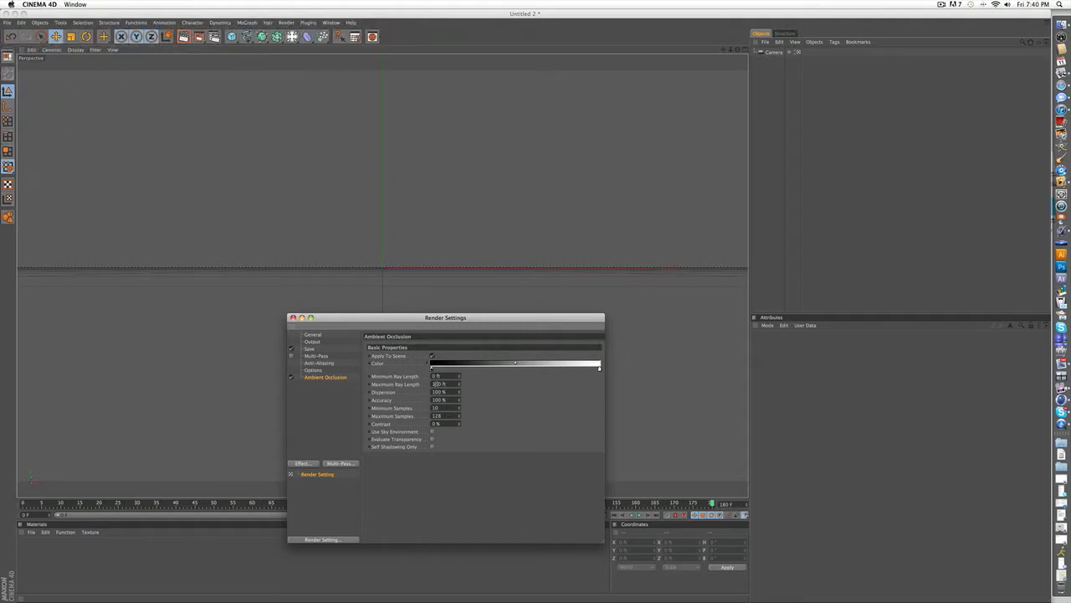
key("Return")
double_click(438, 416)
type("80")
key("Return")
left_click_drag(437, 425, 423, 425)
key("Return")
Step: Add Global Illumination with Stochastic Samples and Record Density both set to Low, and close the render settings
left_click(303, 463)
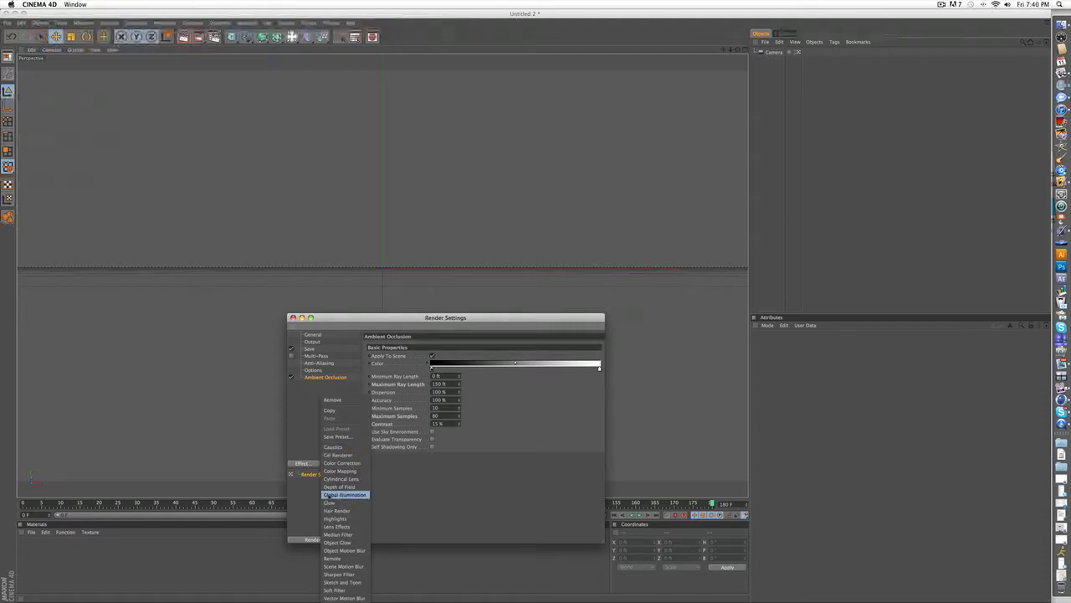
left_click(344, 495)
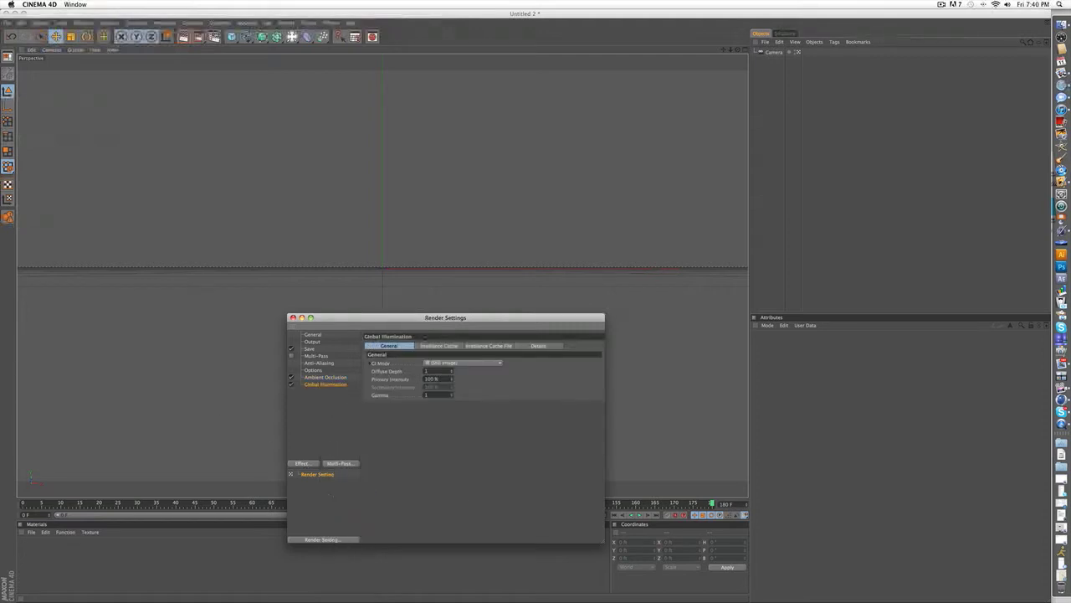
left_click(430, 346)
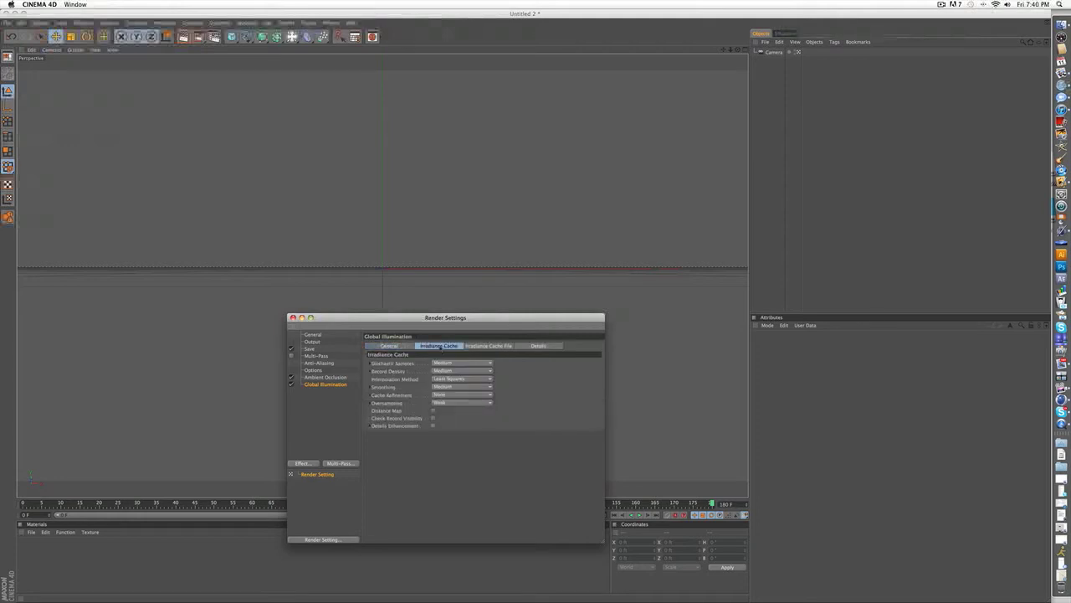
left_click(459, 366)
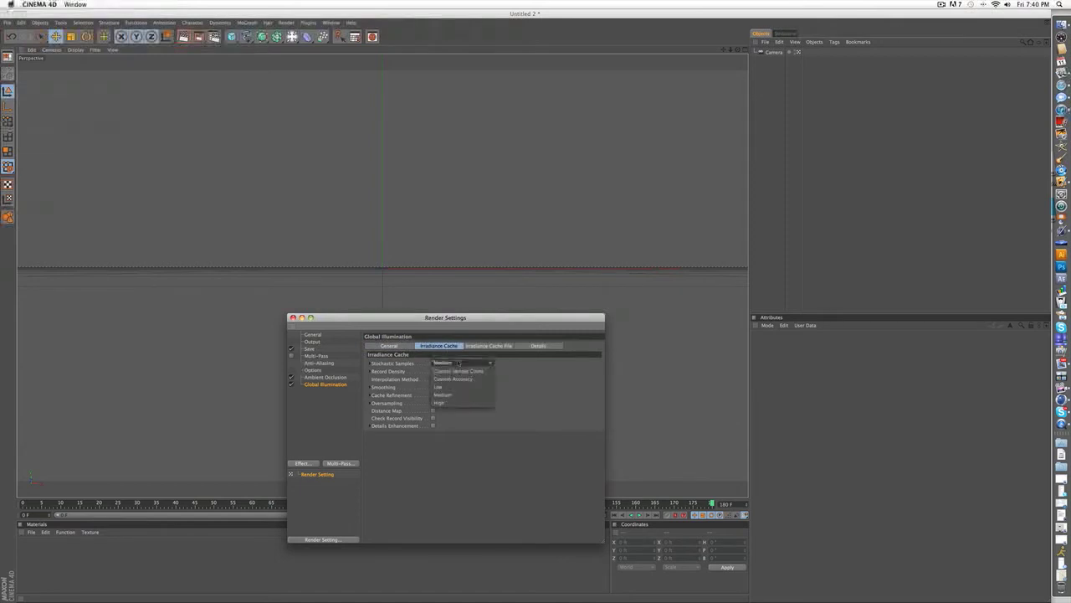
left_click(443, 374)
left_click(458, 371)
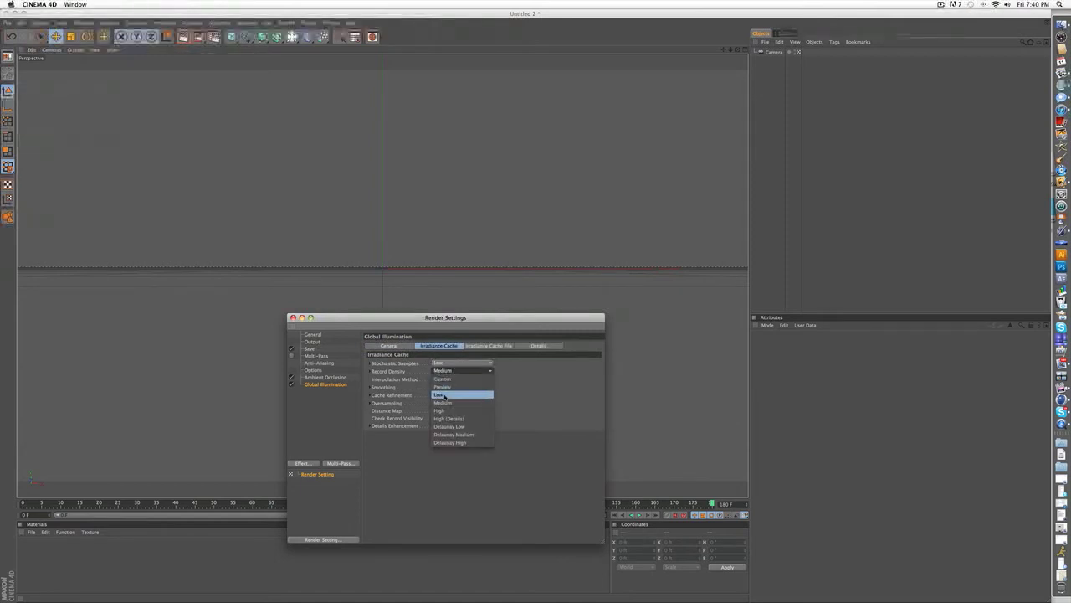
left_click(444, 396)
left_click(315, 356)
left_click(310, 341)
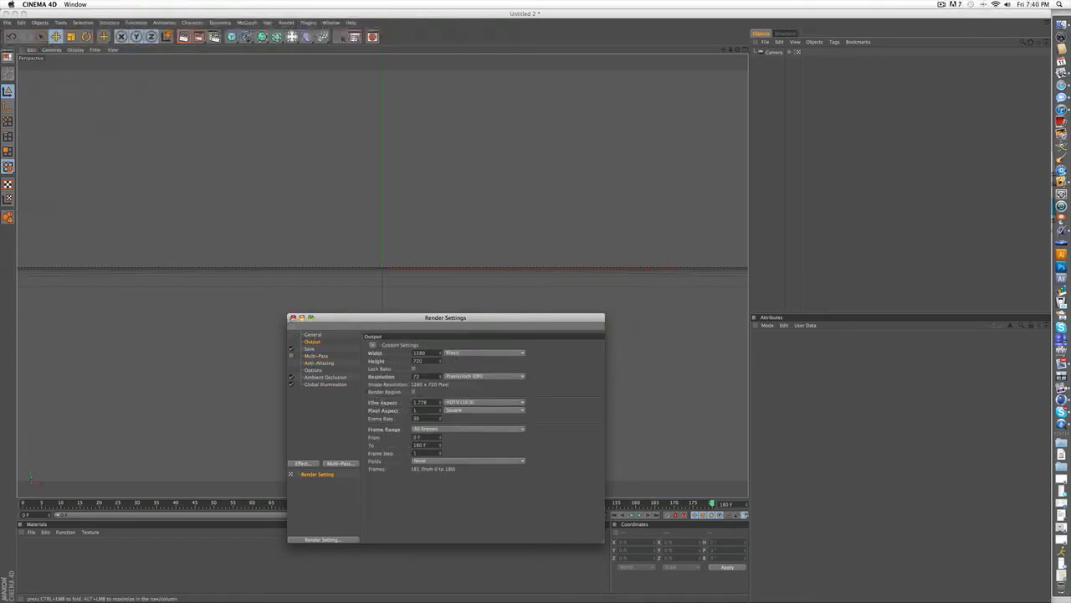
left_click(293, 318)
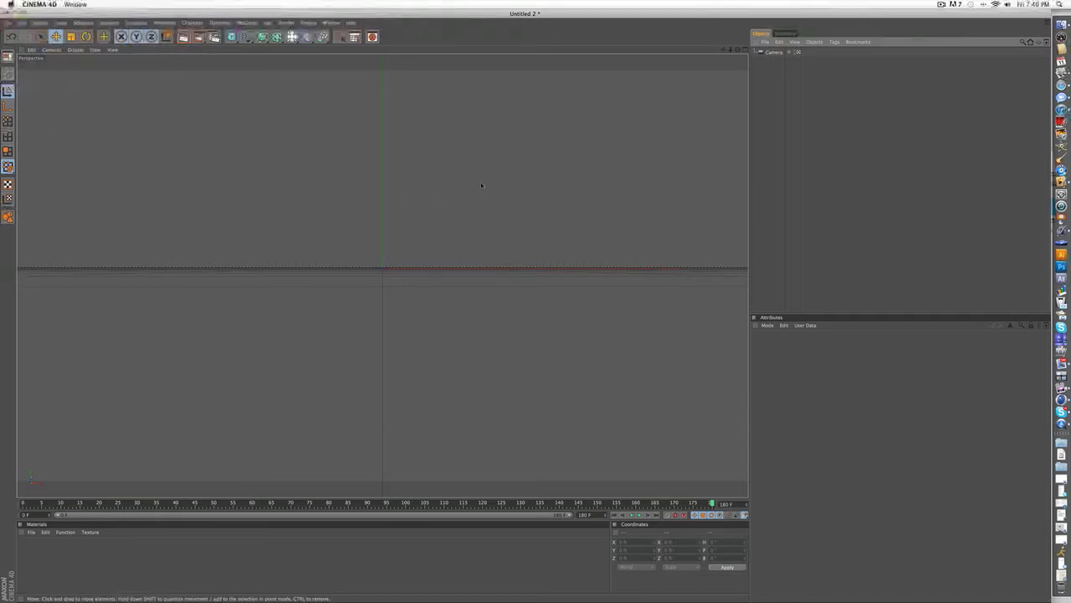
Step: Add a Floor and a Background object to the scene
left_click_drag(292, 36, 366, 79)
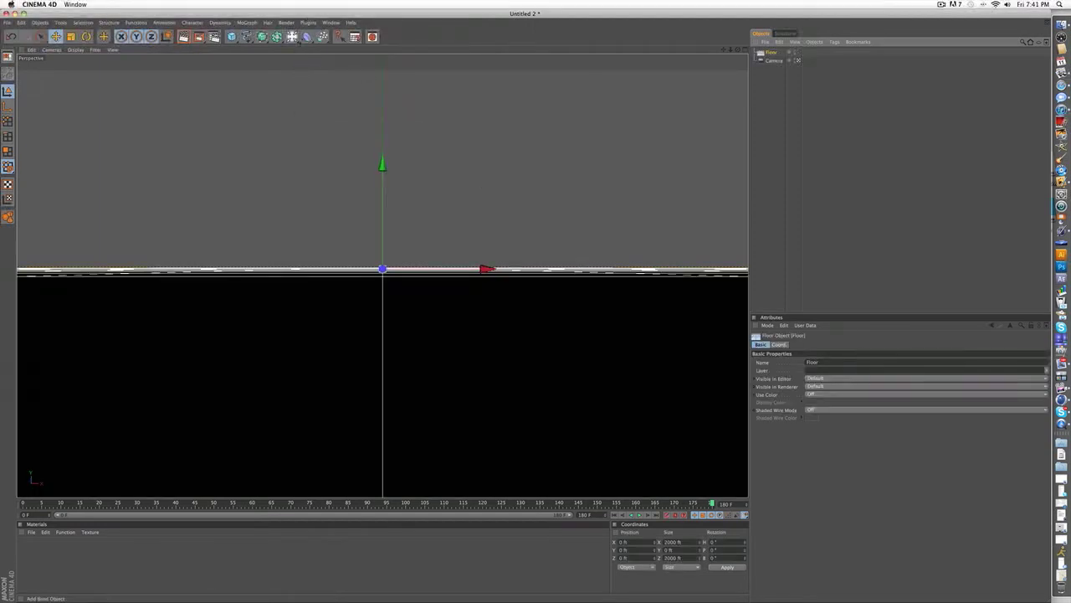
left_click_drag(294, 38, 327, 103)
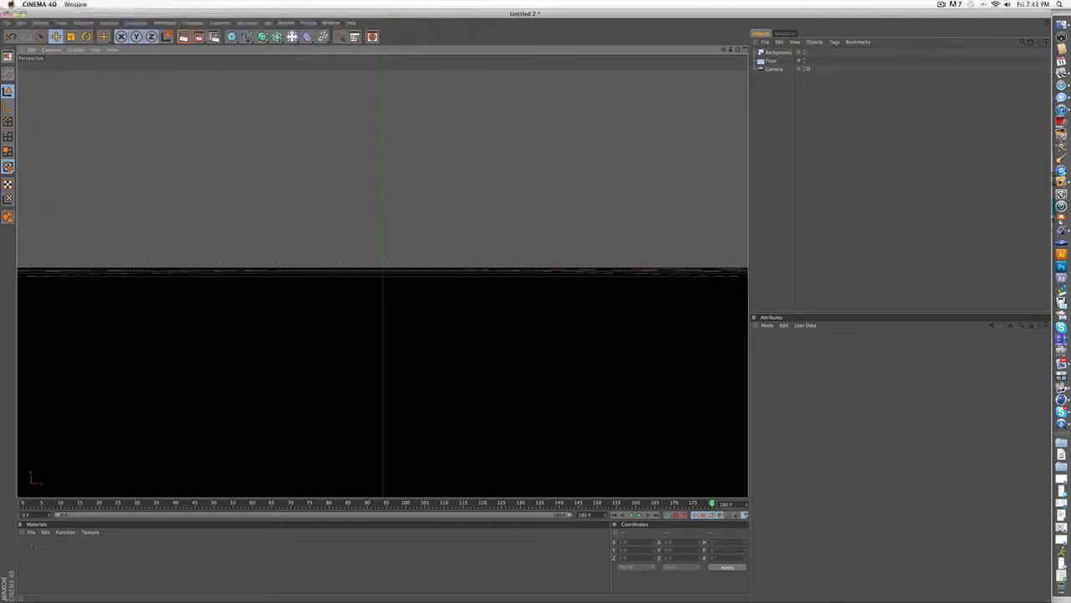
Step: Create a new material and assign a Gradient shader as its colour texture
double_click(33, 546)
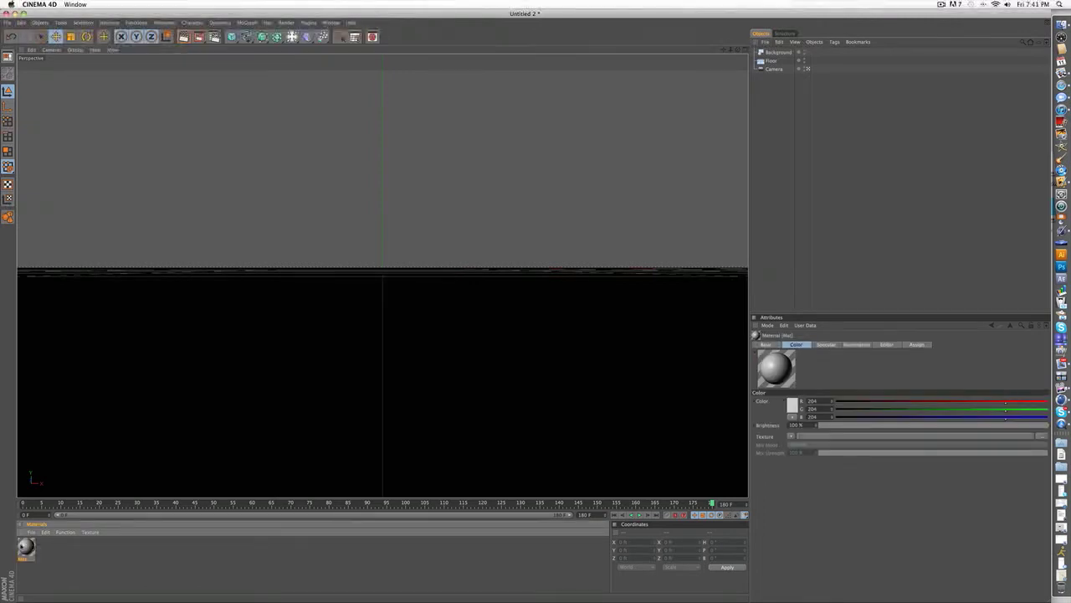
double_click(24, 545)
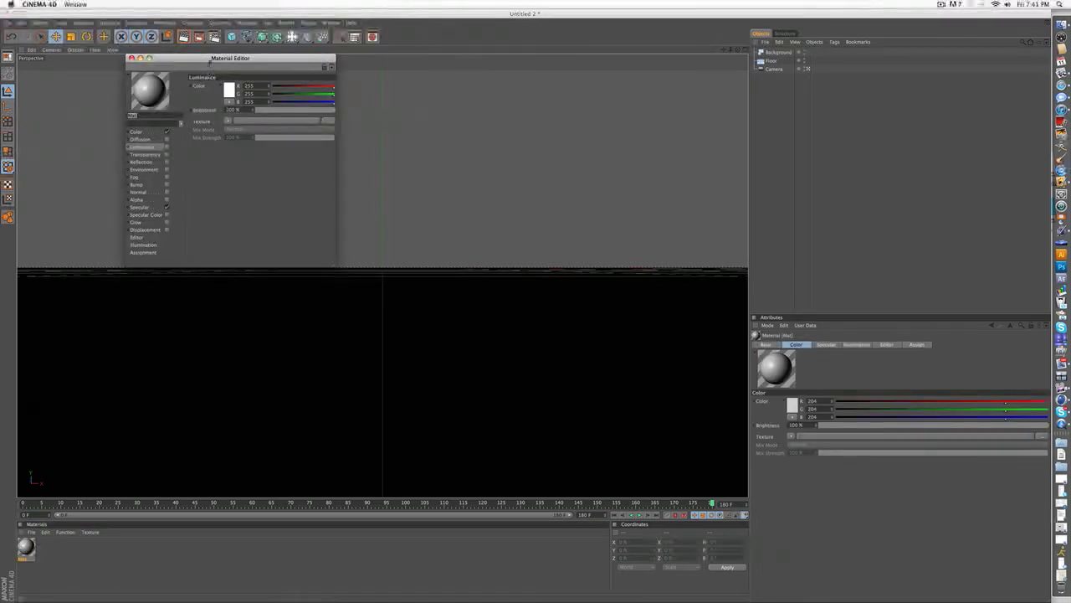
left_click_drag(209, 62, 504, 291)
left_click(448, 361)
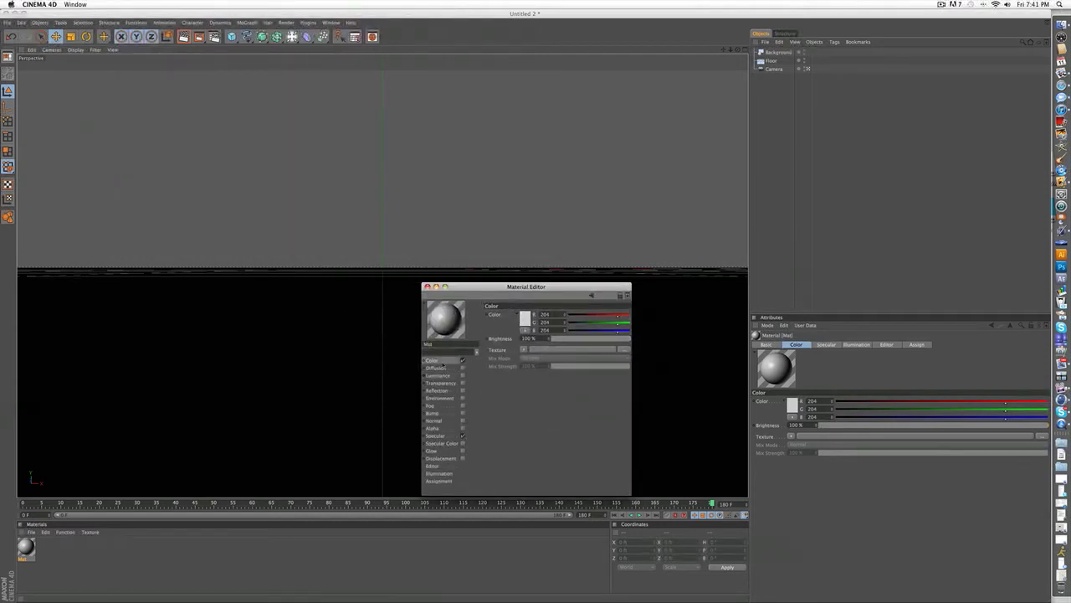
left_click(524, 350)
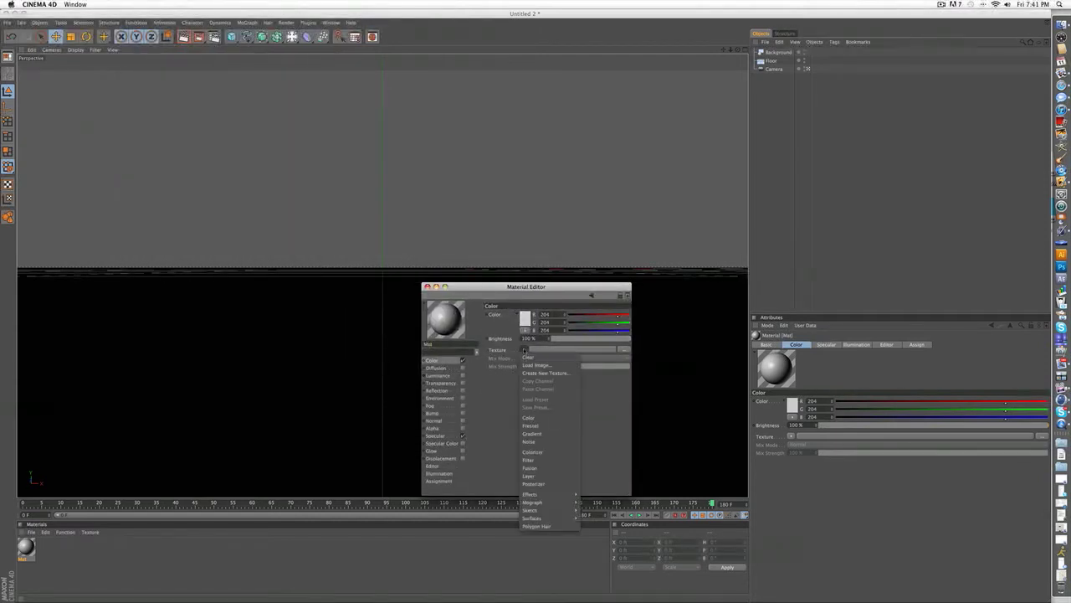
left_click(518, 362)
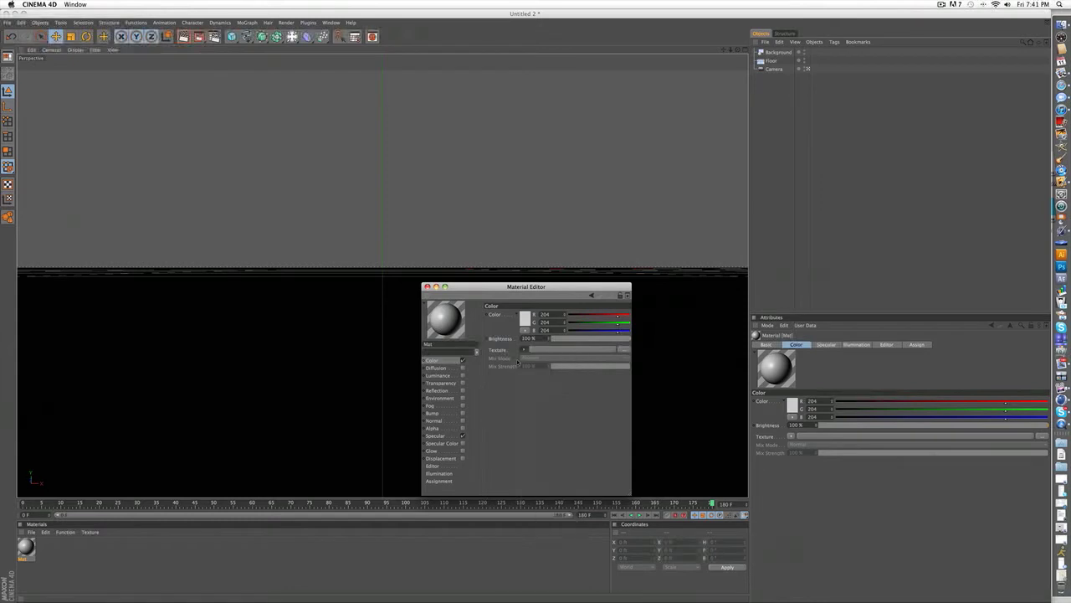
left_click(524, 350)
left_click(548, 435)
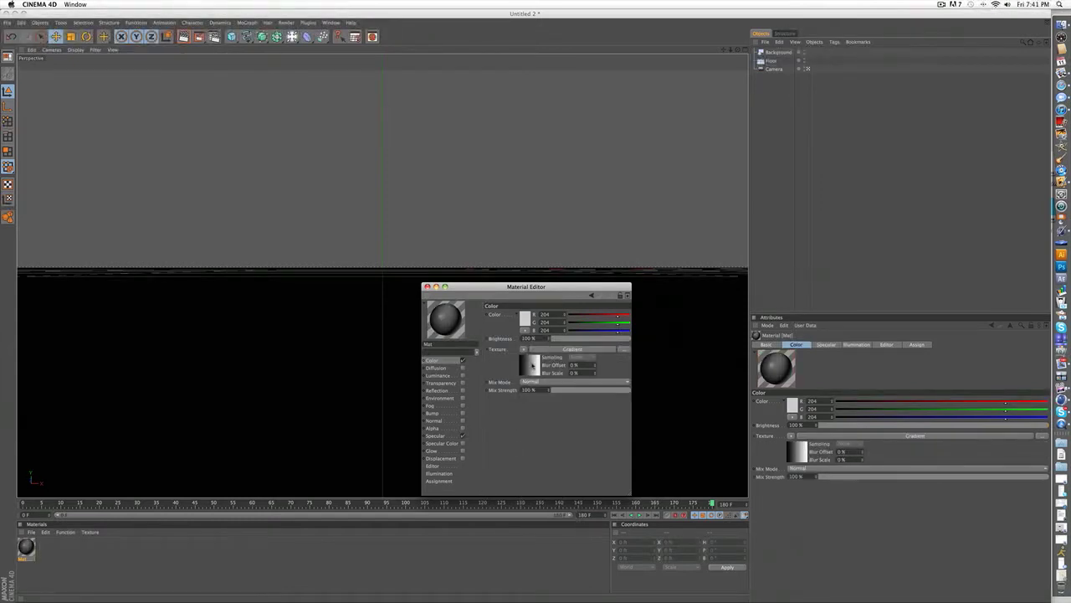
Step: Set the gradient's type to 2D - Circular and its turbulence to 5%
double_click(532, 365)
left_click(520, 396)
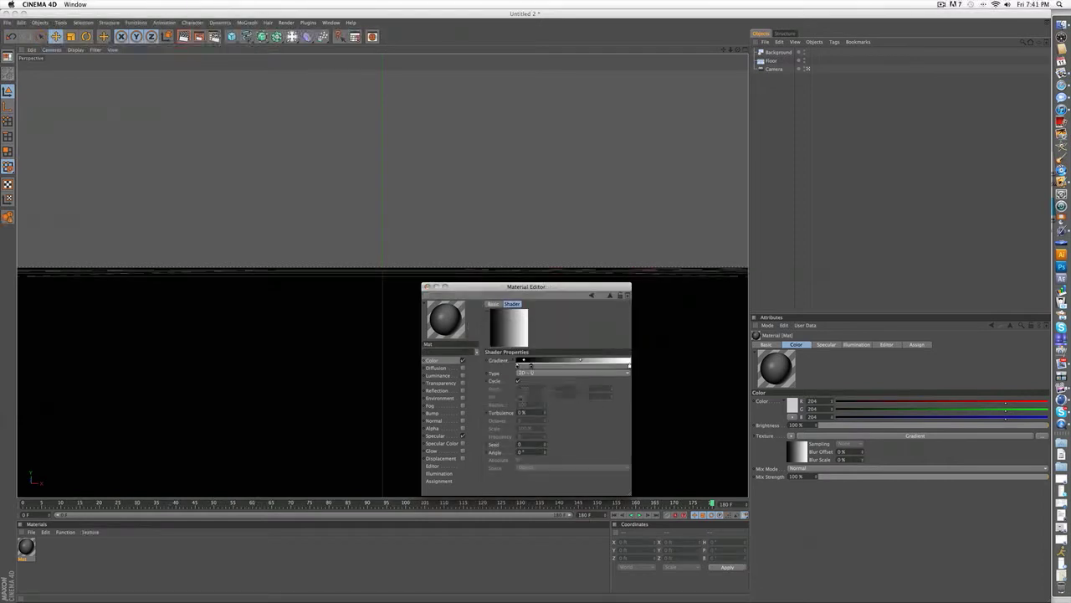
left_click(532, 372)
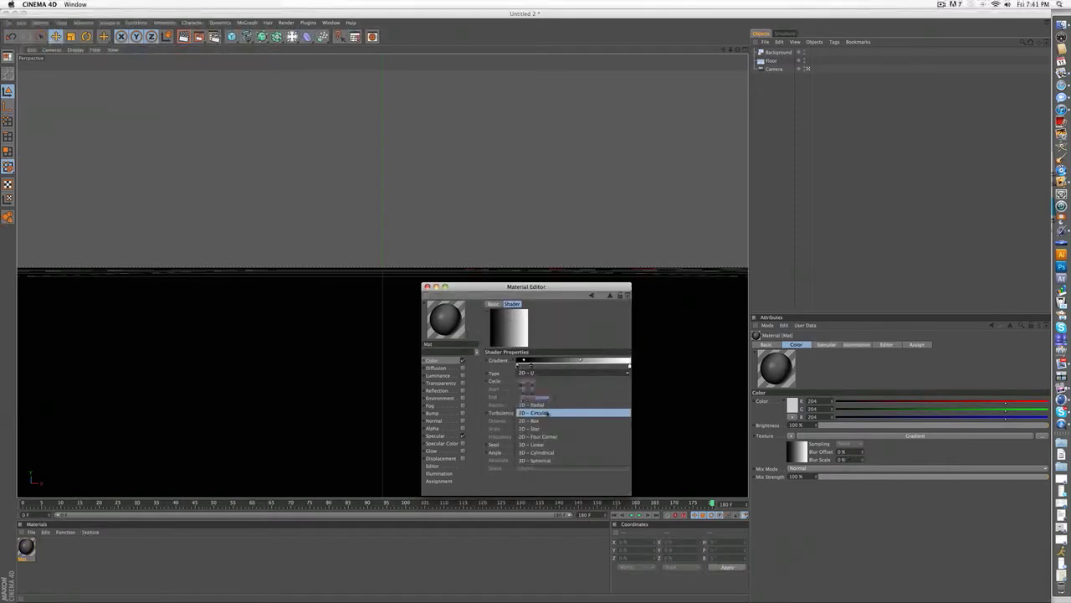
left_click(548, 414)
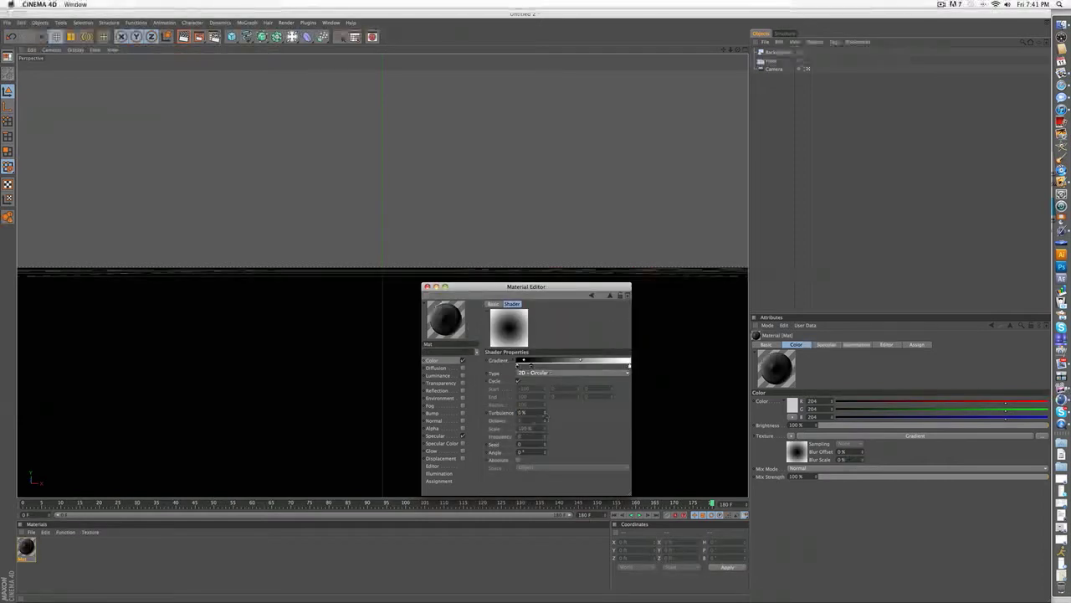
left_click_drag(550, 287, 507, 116)
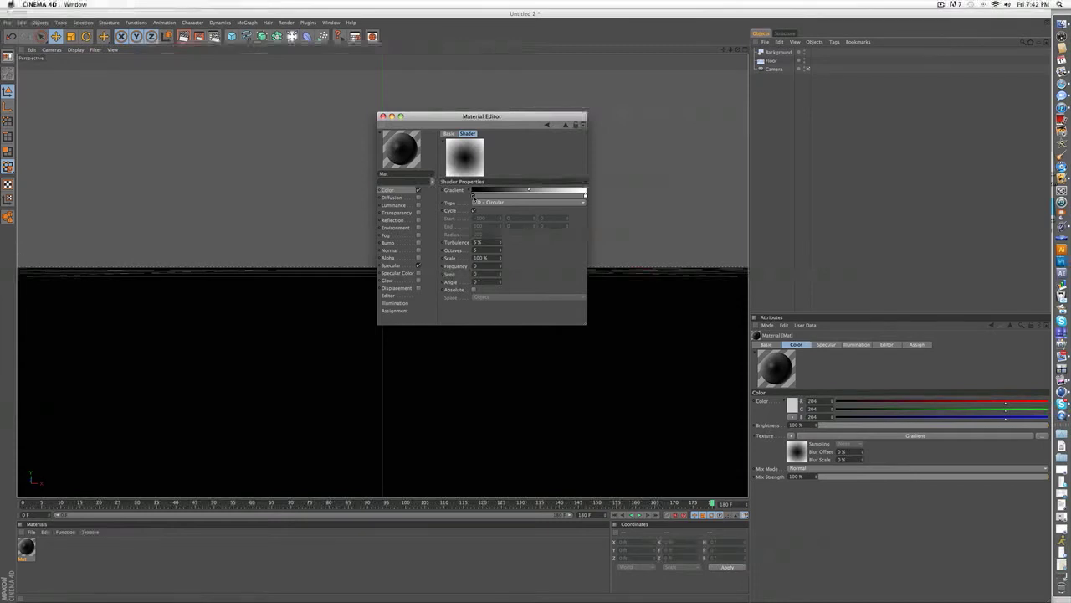
Step: Change the gradient's black starting colour to a soft orange with a hue of 27°
double_click(473, 195)
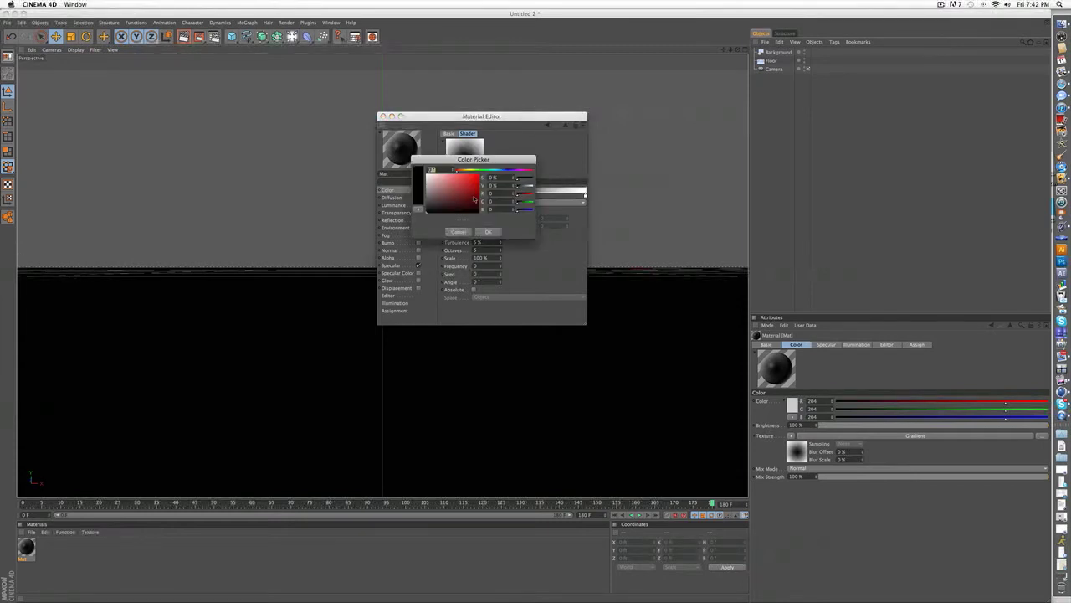
left_click_drag(459, 171, 465, 177)
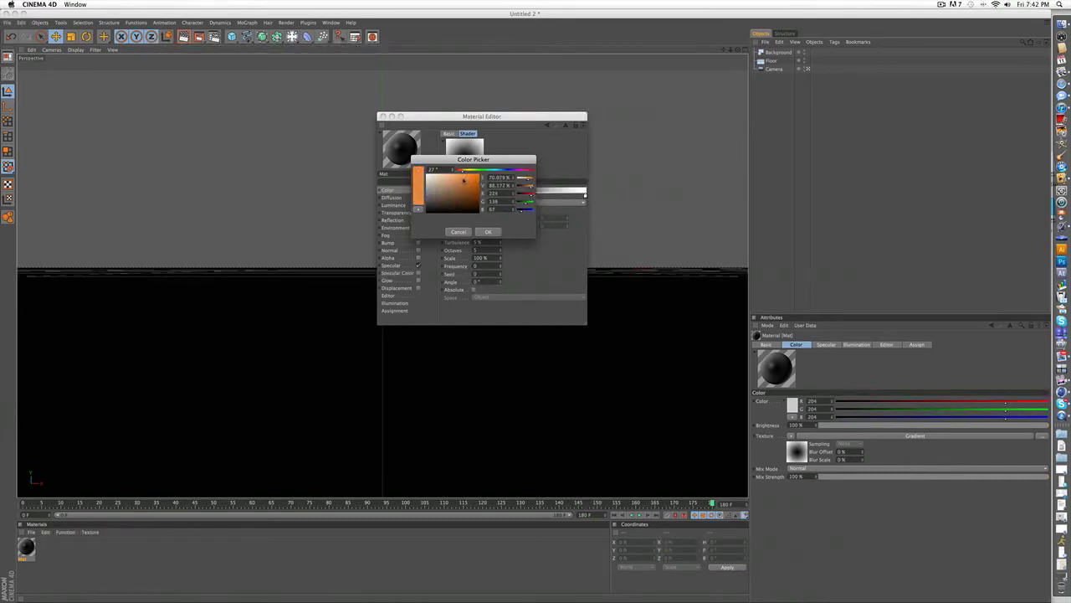
left_click(488, 231)
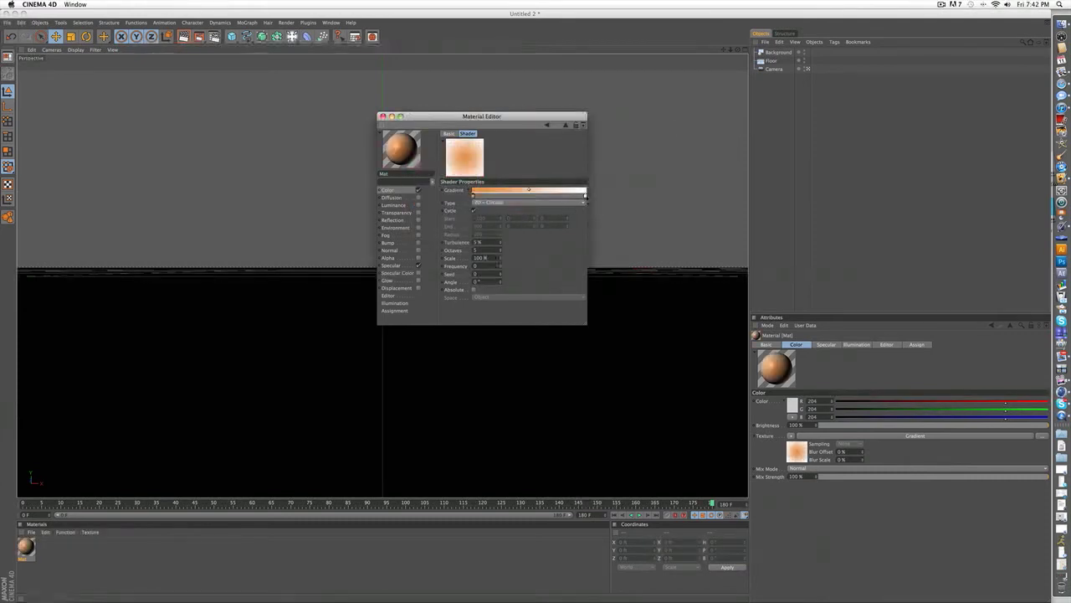
Step: Change the gradient's white end colour to a fully saturated, bright orange
double_click(585, 196)
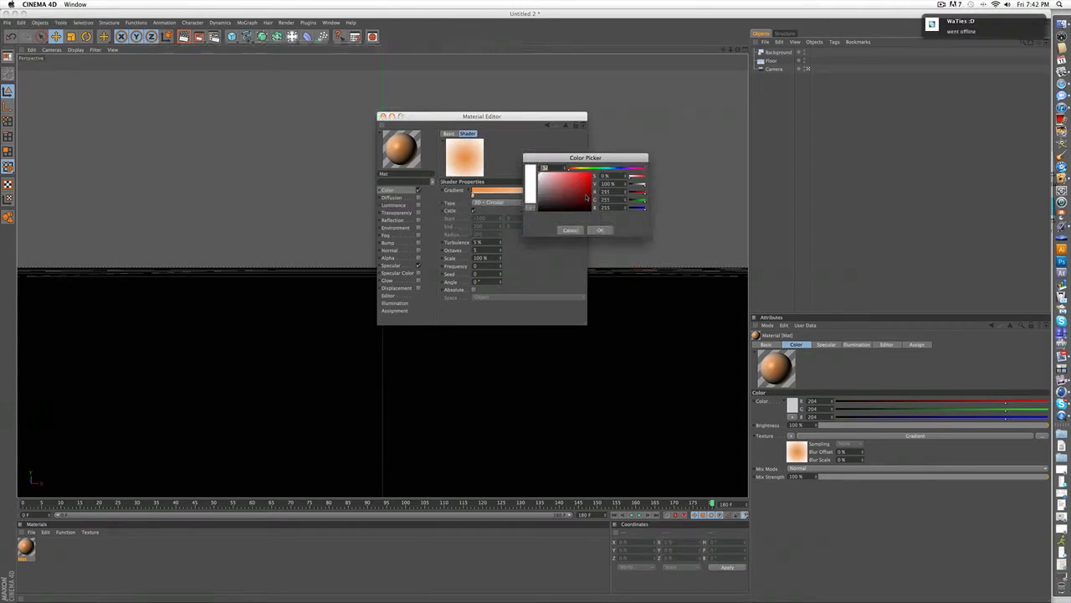
left_click_drag(571, 170, 575, 170)
left_click(591, 173)
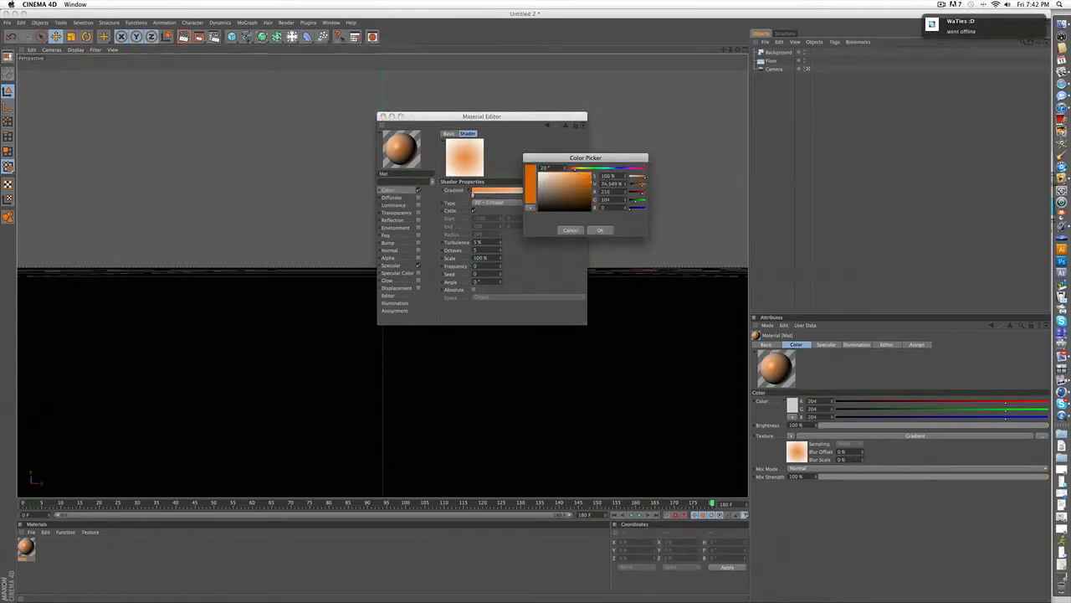
left_click_drag(575, 169, 573, 170)
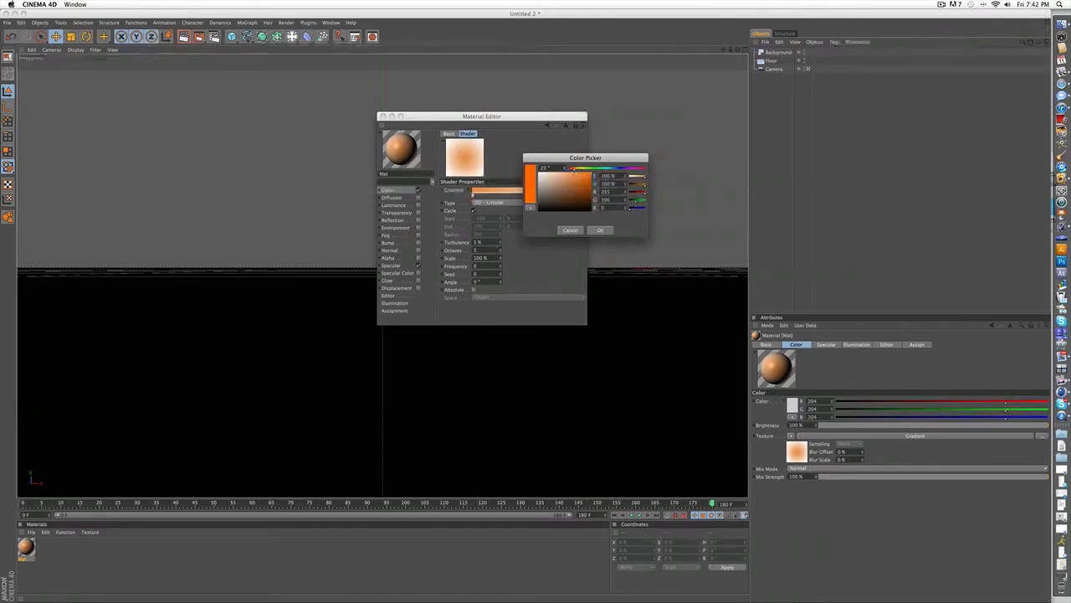
left_click(600, 231)
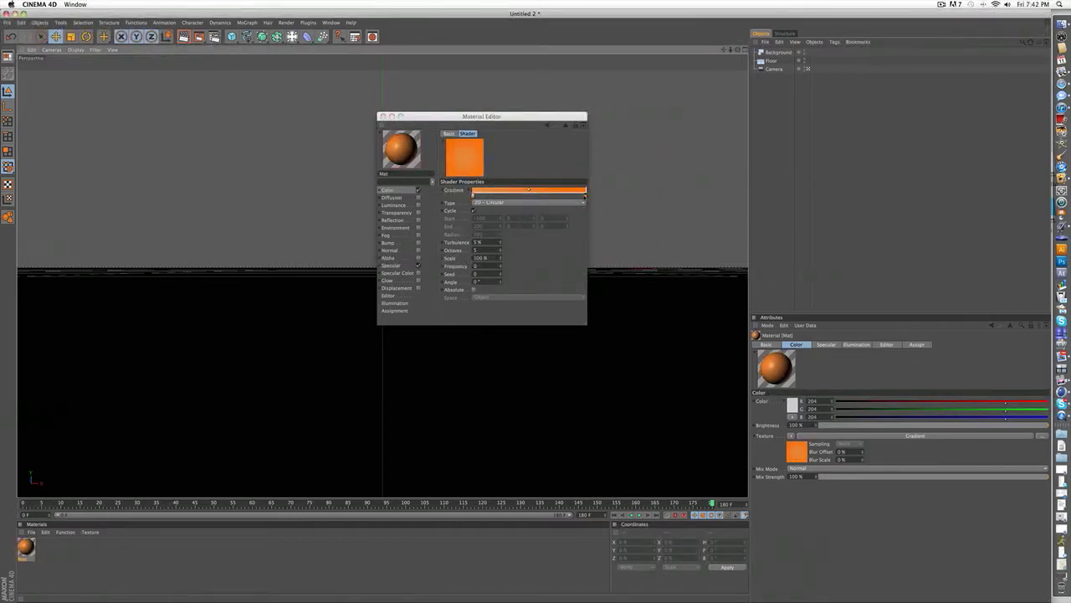
Step: Refine the gradient by shifting the end colour to a more yellowish orange and brightening the starting orange
double_click(529, 190)
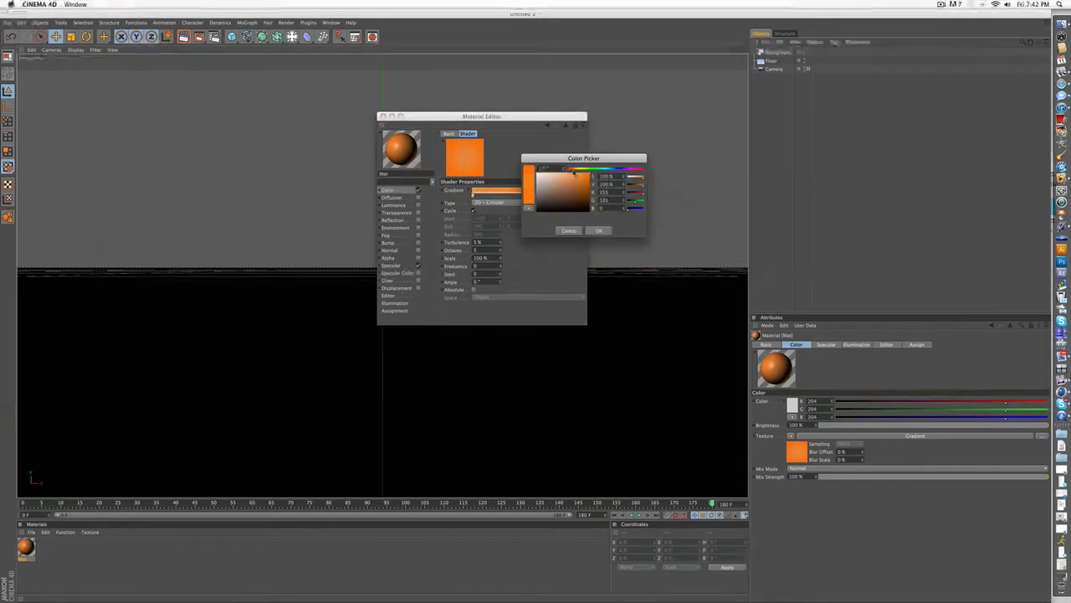
left_click(598, 230)
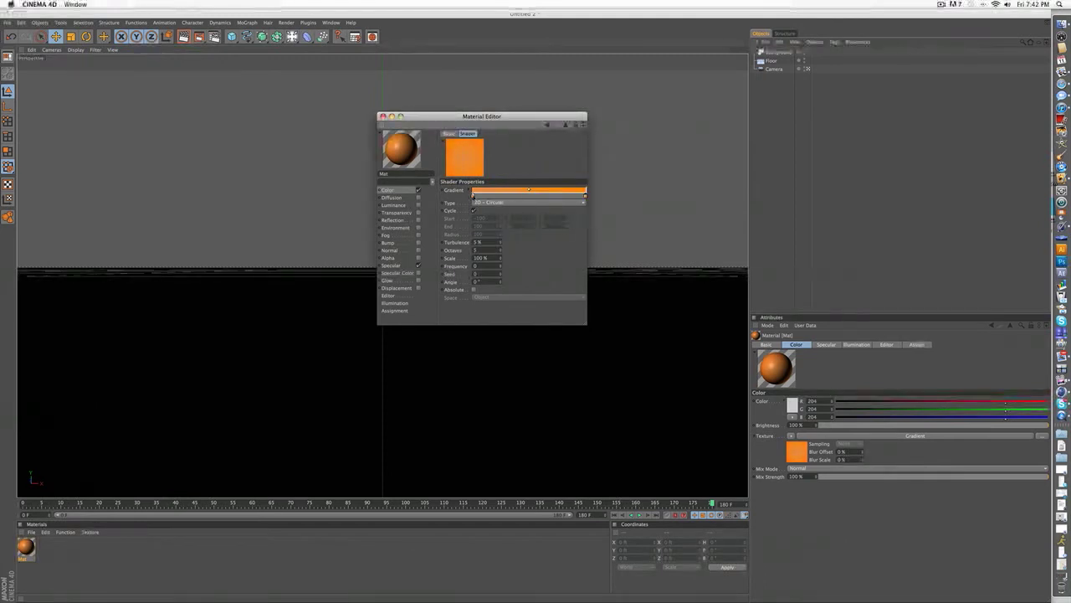
double_click(473, 196)
left_click_drag(463, 179, 462, 174)
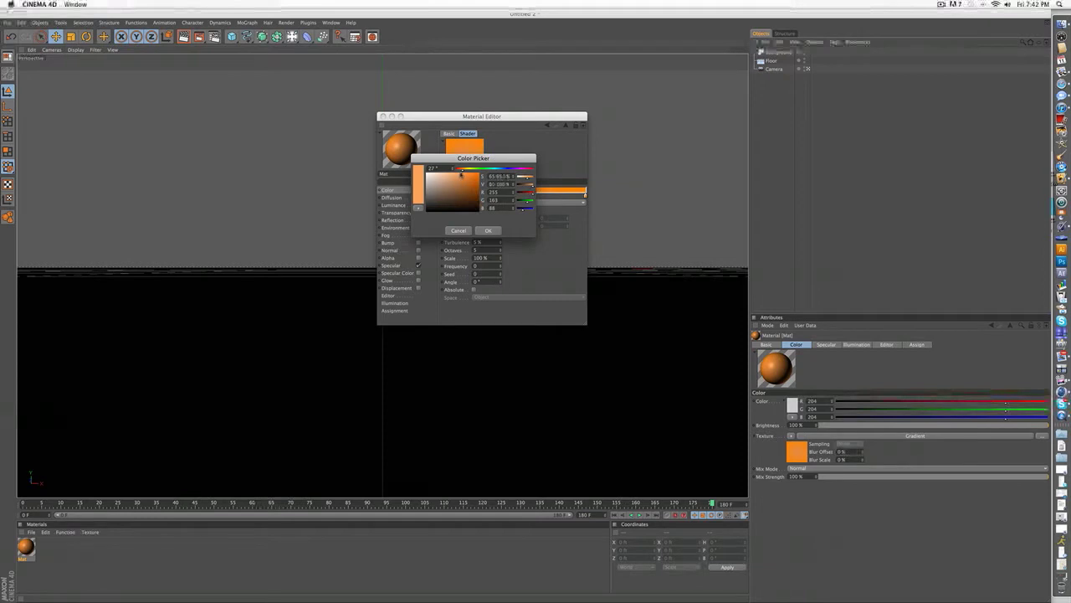
left_click(488, 230)
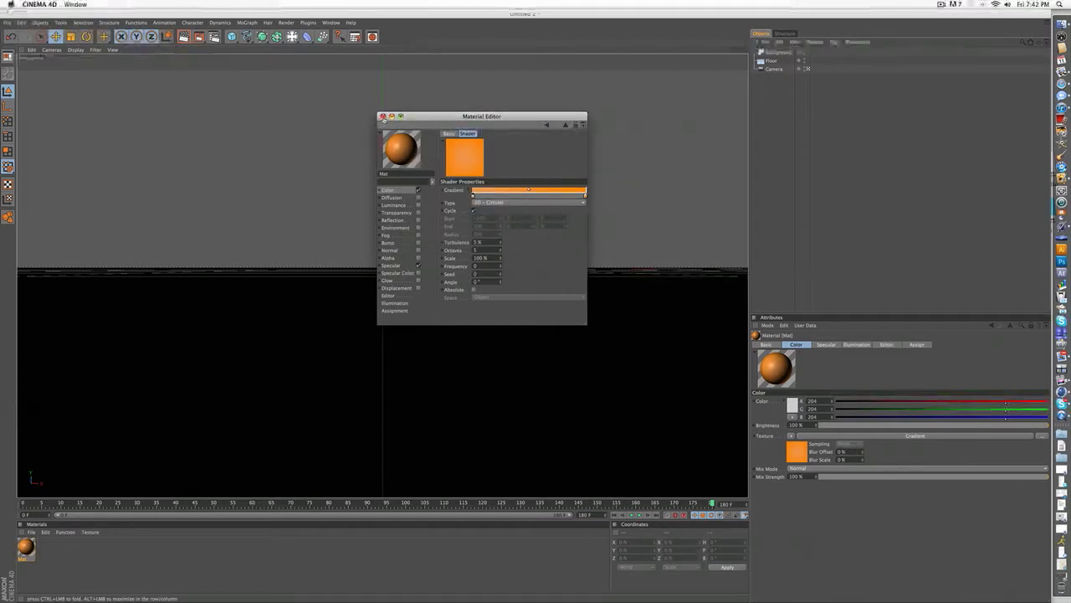
Step: Close the material's editor and apply the orange material to both the Floor and the Background
left_click(382, 116)
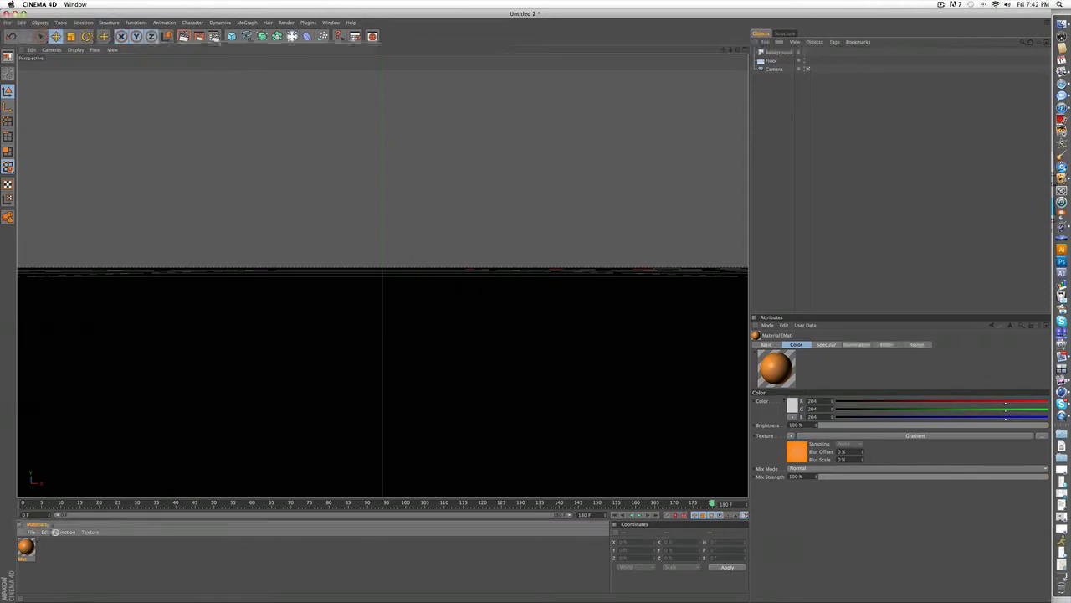
left_click_drag(772, 56, 816, 53)
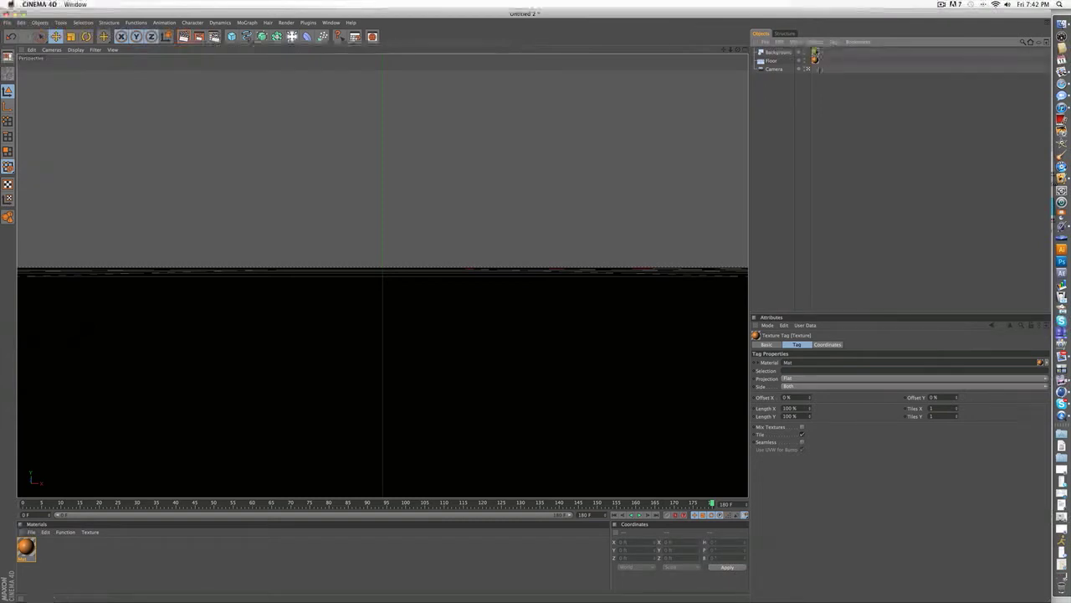
left_click(770, 60)
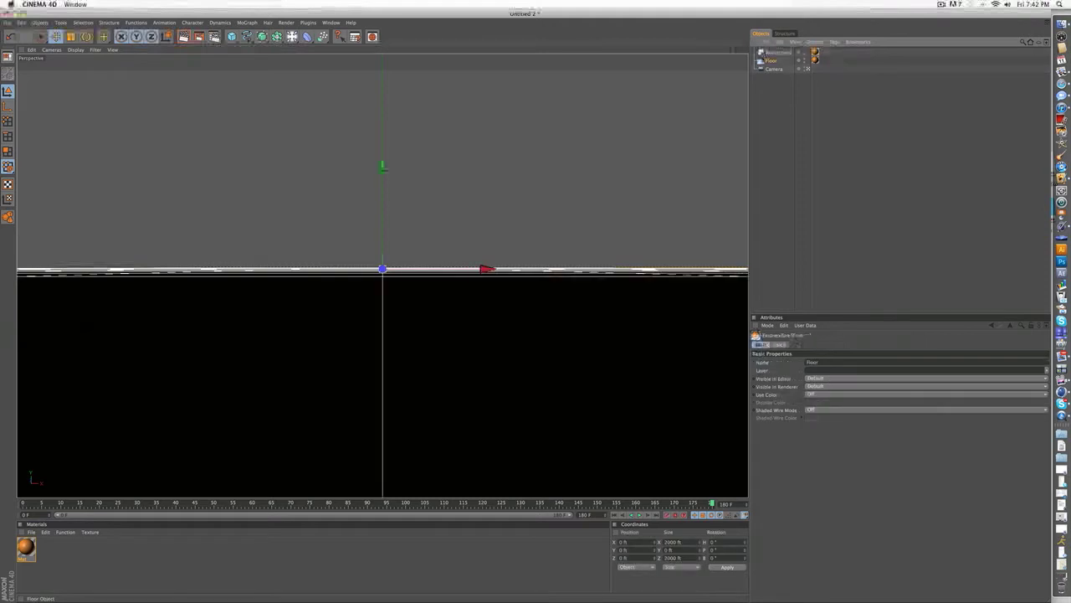
left_click(793, 114)
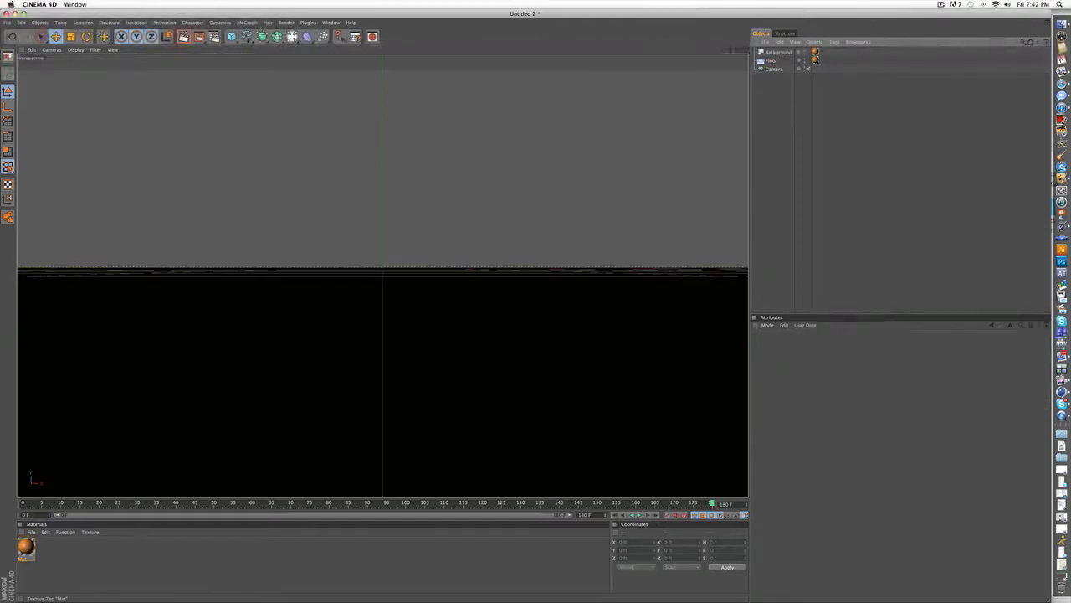
Step: Set the texture projection to Frontal on the orange material's tags for both the Background and the Floor
left_click(815, 60)
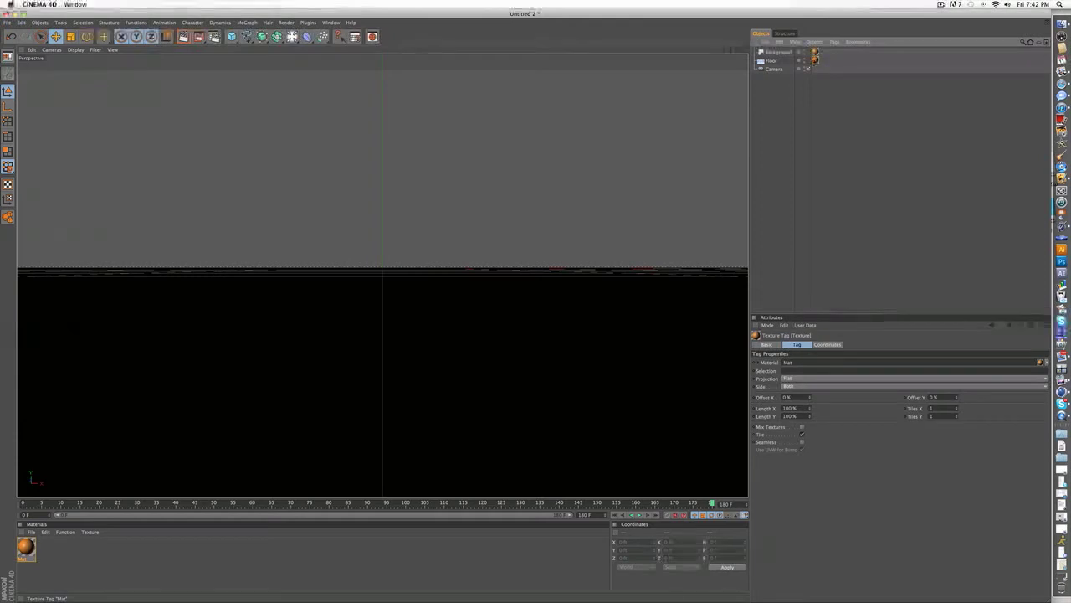
left_click(796, 378)
left_click(810, 419)
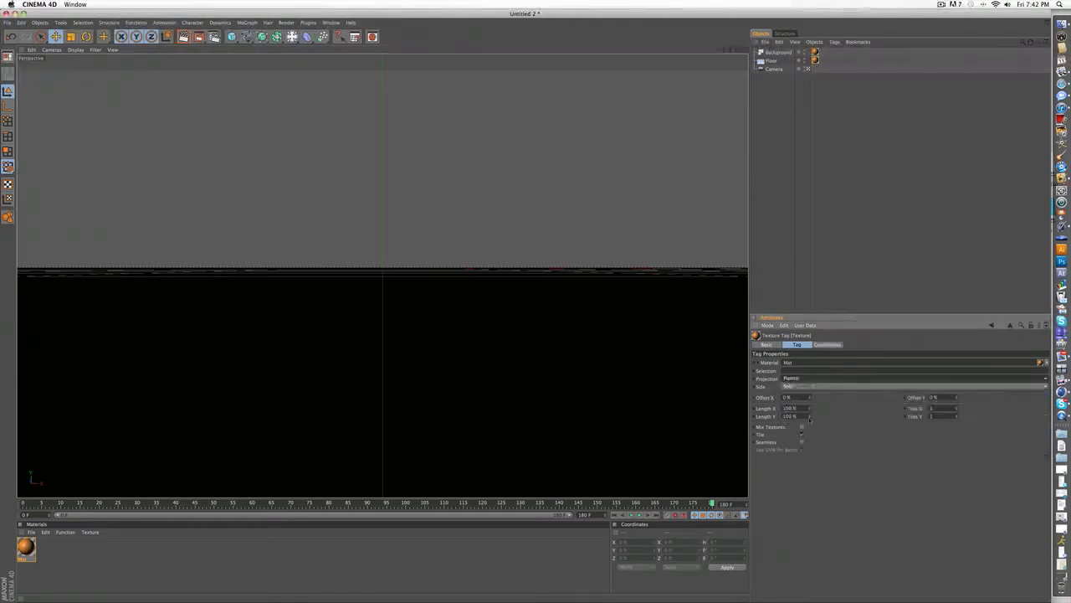
left_click(797, 378)
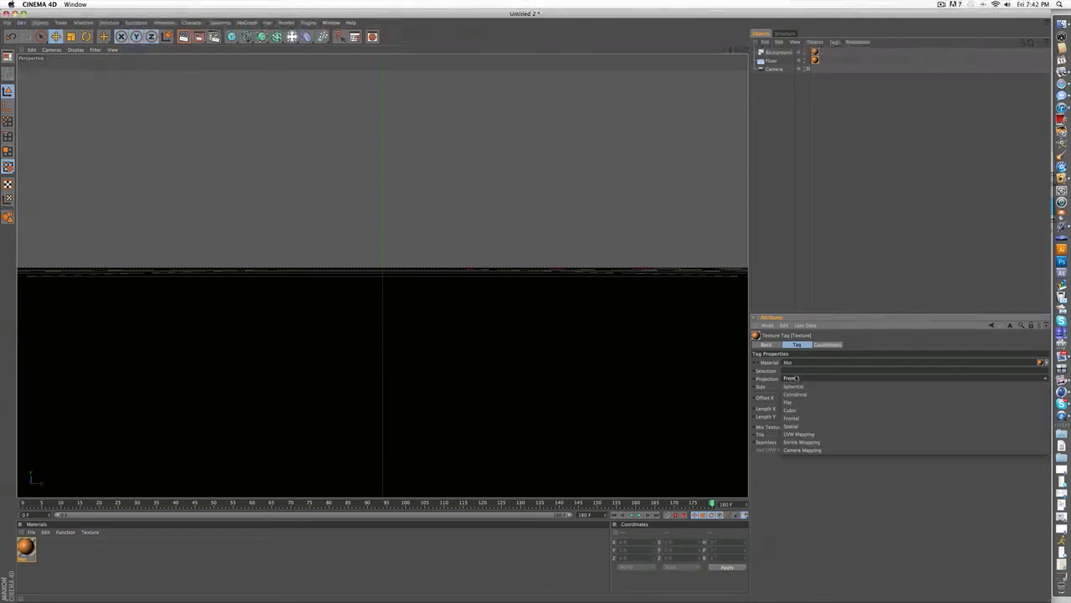
left_click(918, 101)
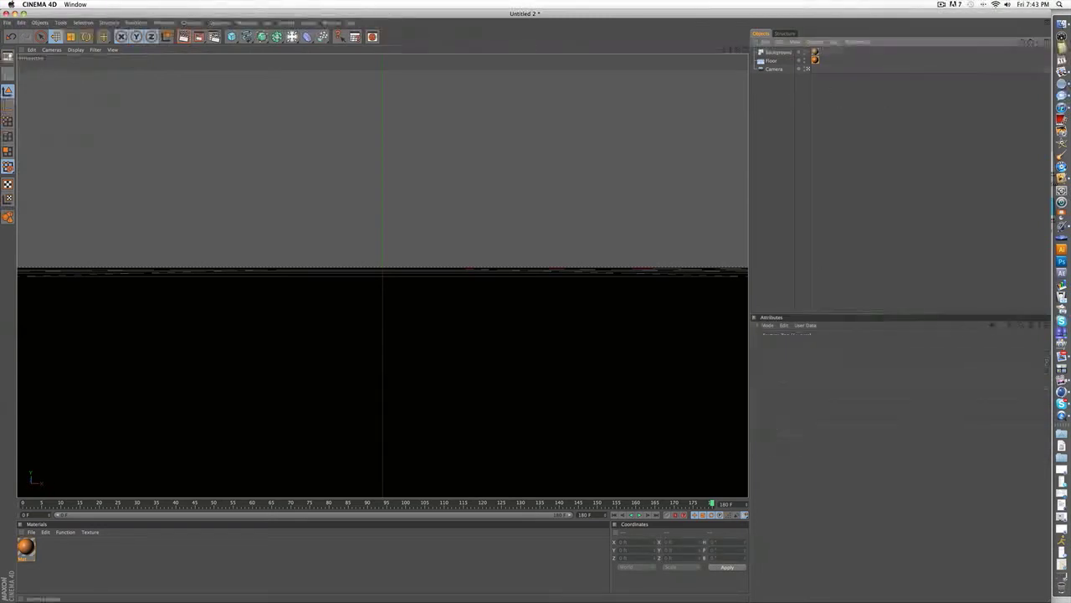
left_click(815, 61)
left_click(798, 378)
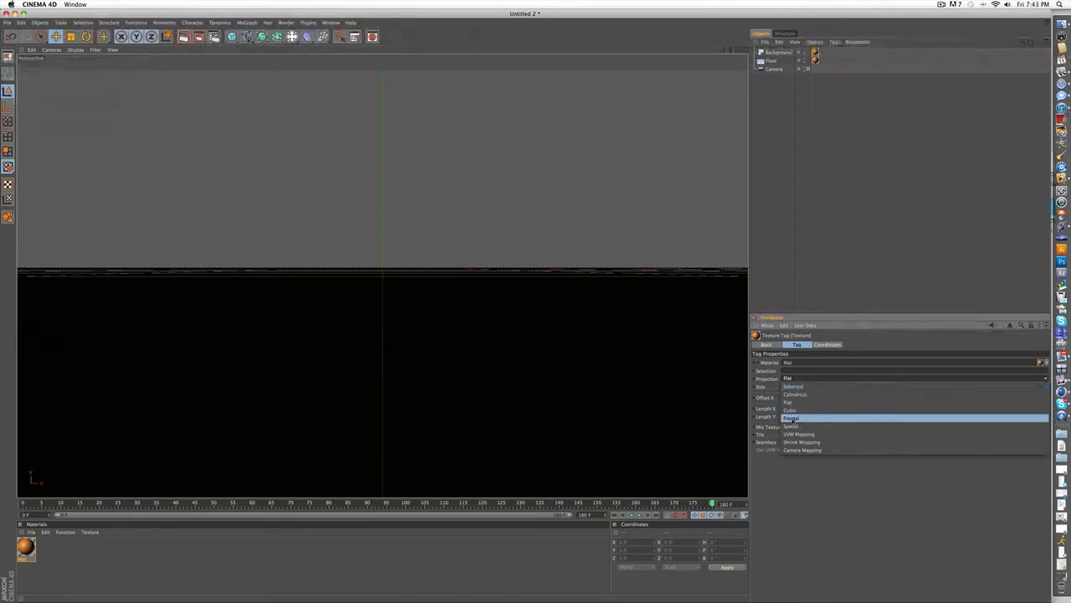
left_click(791, 418)
Step: Add a Compositing tag to the Floor and enable its Compositing Background option
left_click(773, 63)
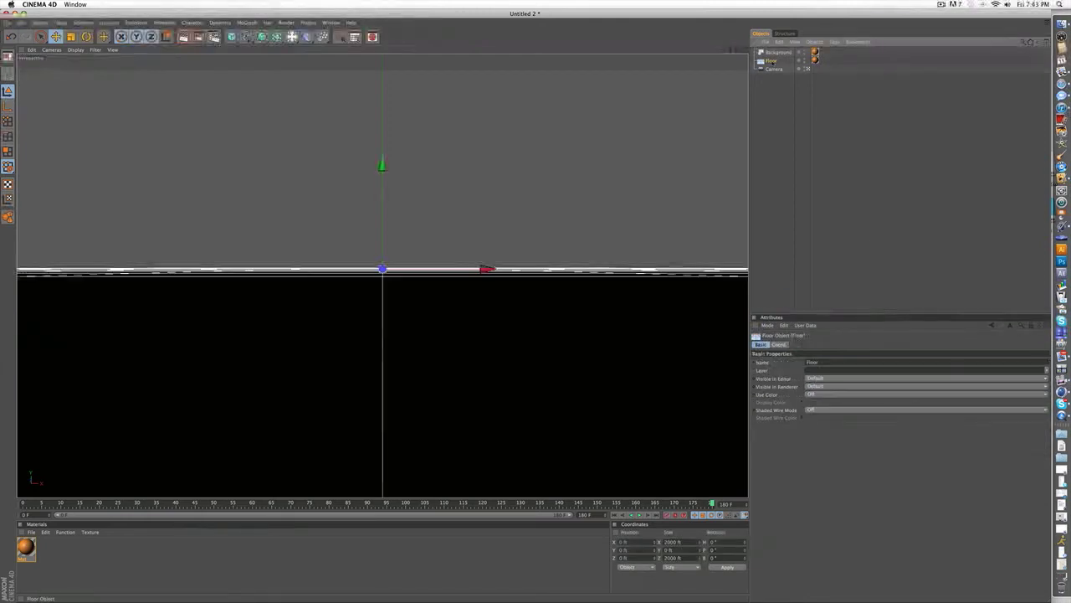
left_click(773, 64)
left_click(772, 62)
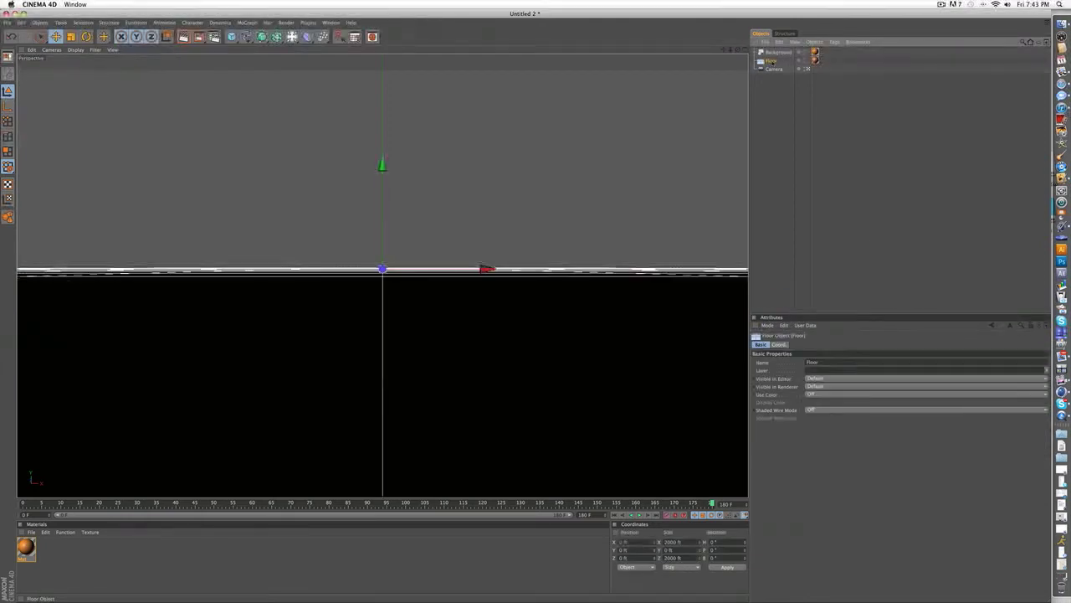
right_click(773, 62)
mouse_move(870, 65)
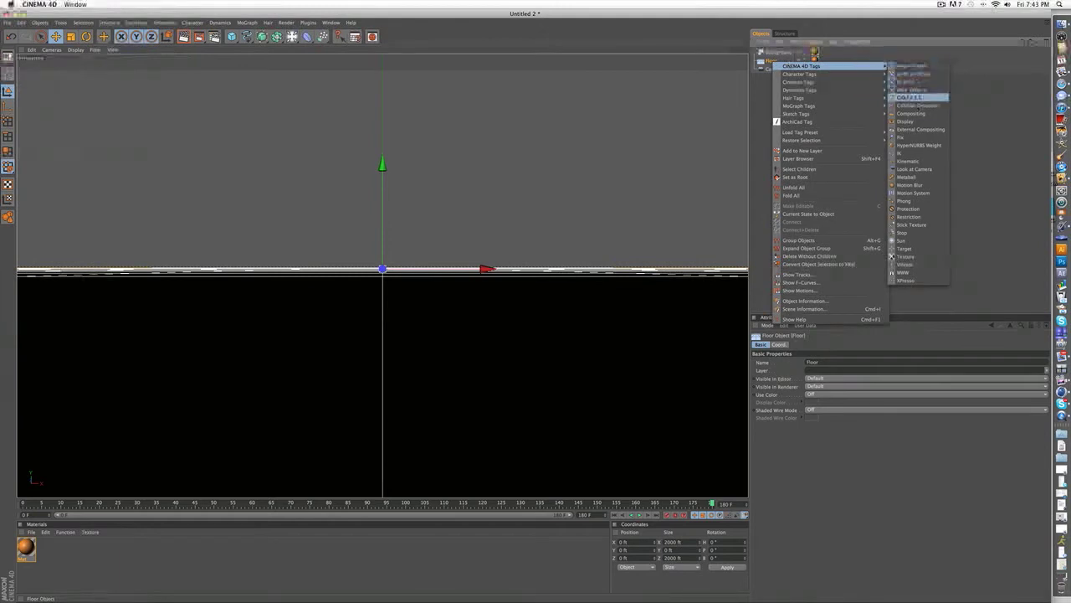
left_click(917, 113)
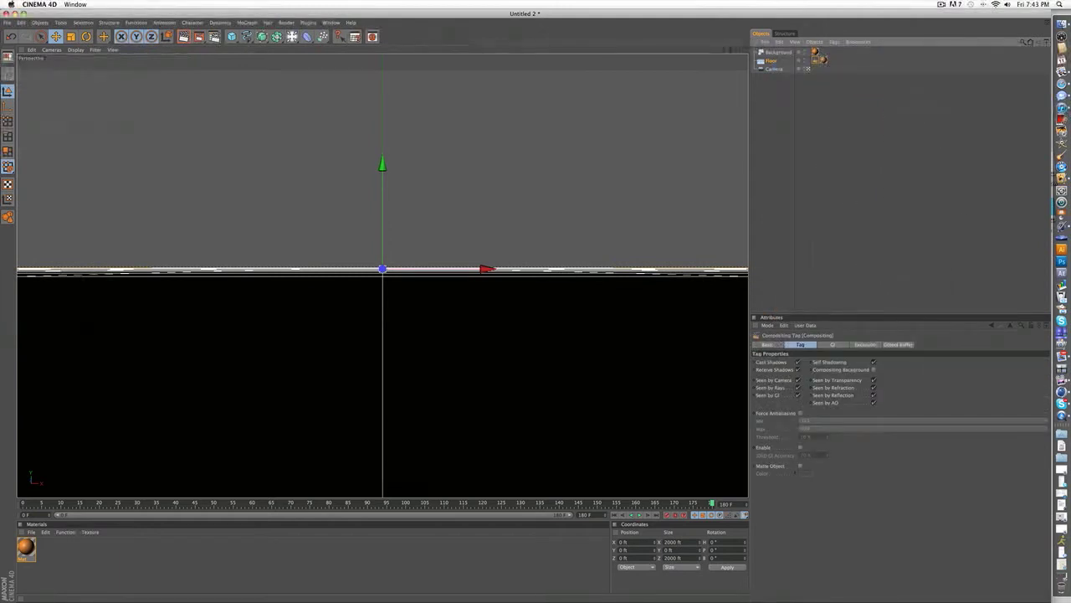
left_click(873, 369)
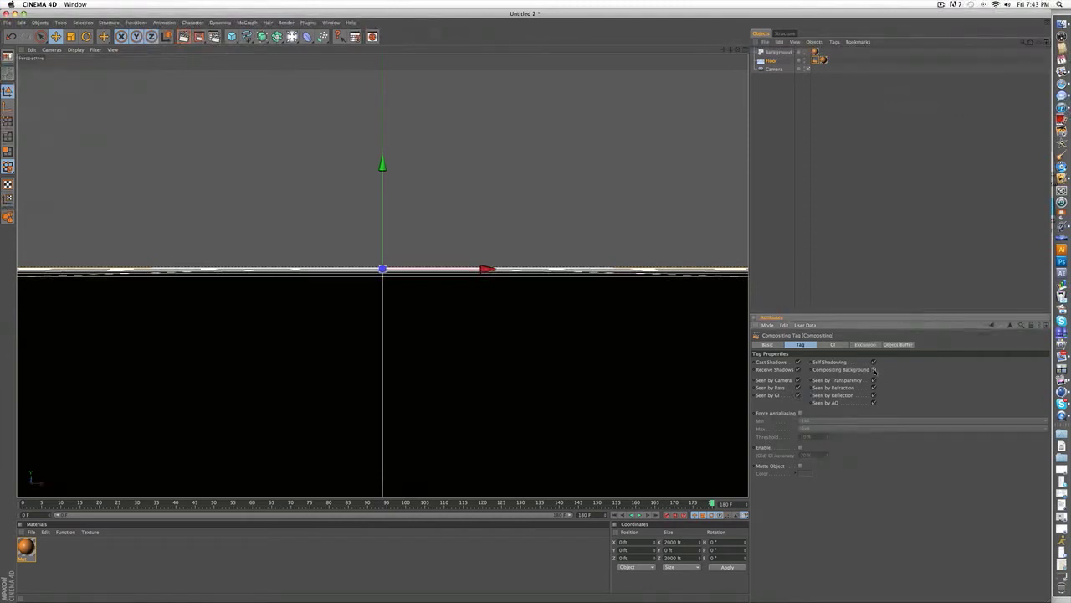
left_click(928, 143)
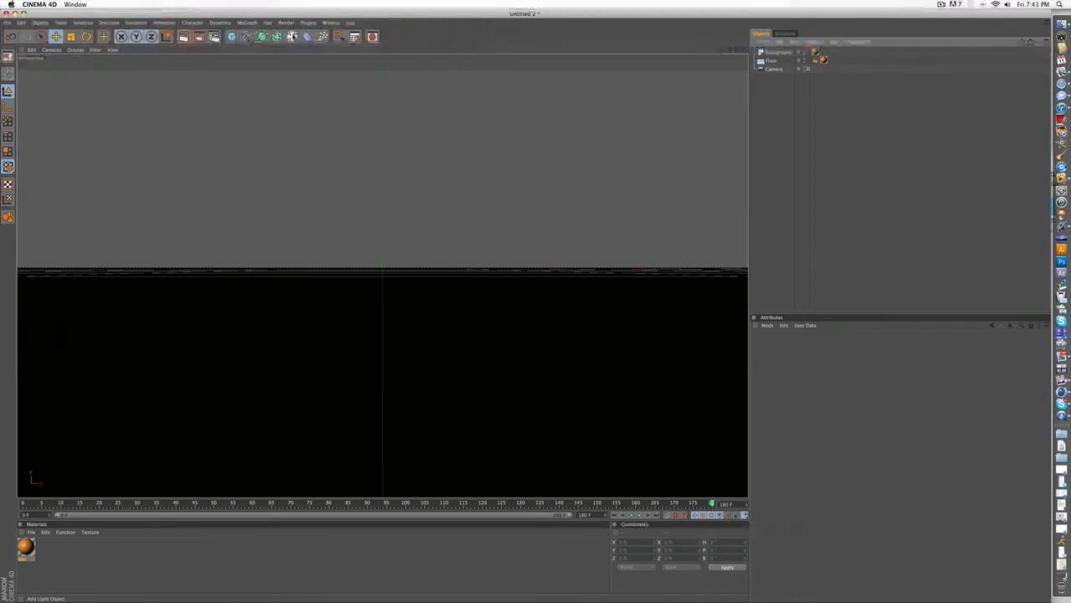
left_click(292, 36)
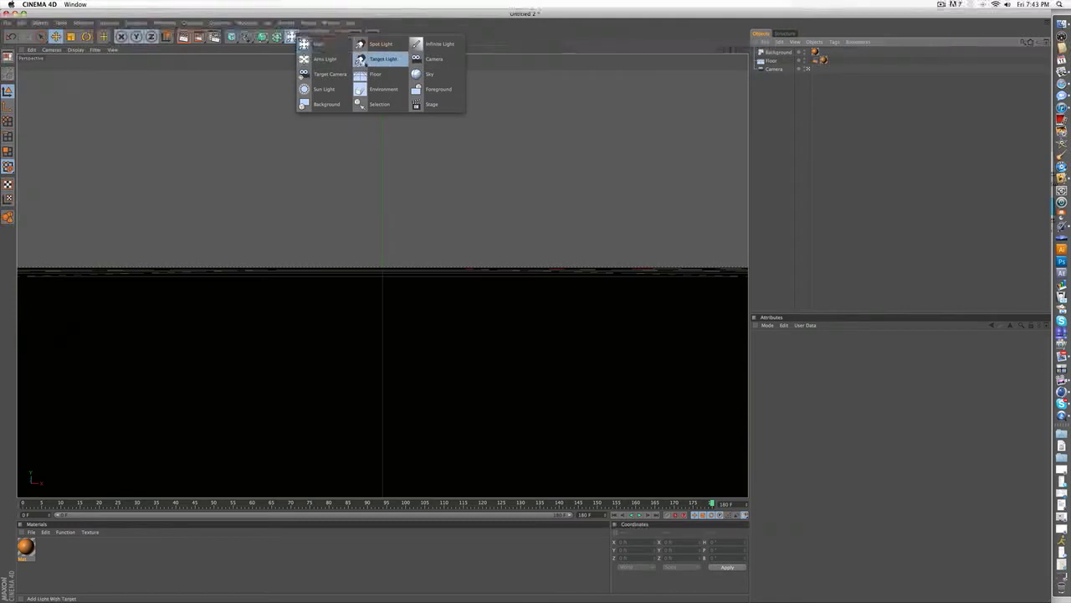
left_click(266, 50)
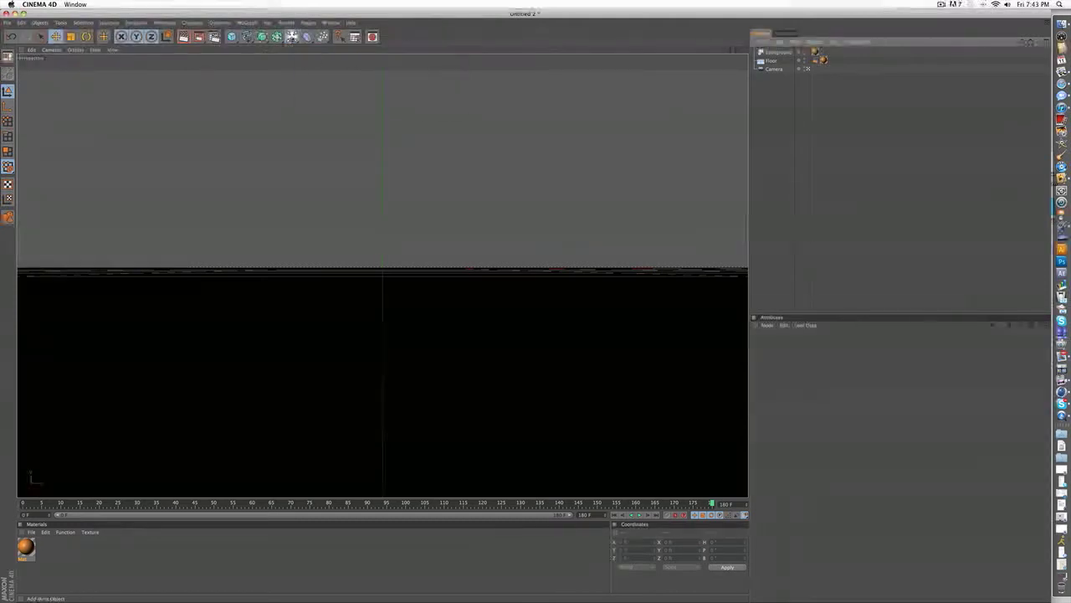
left_click(291, 37)
left_click(281, 49)
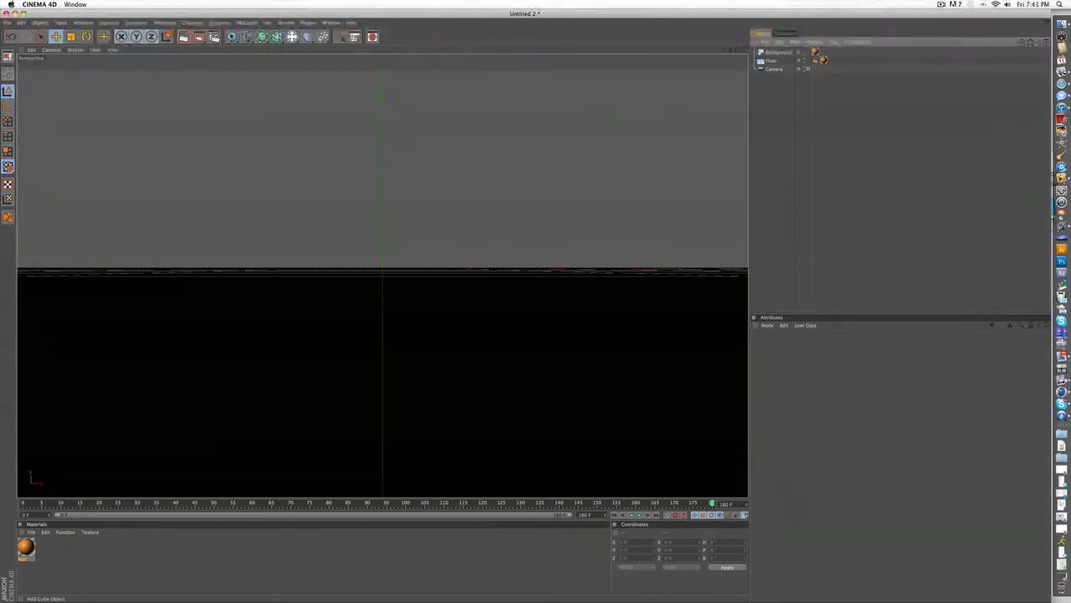
Step: Add a Plane object and raise it about 63 ft above the floor
left_click(232, 36)
left_click(302, 59)
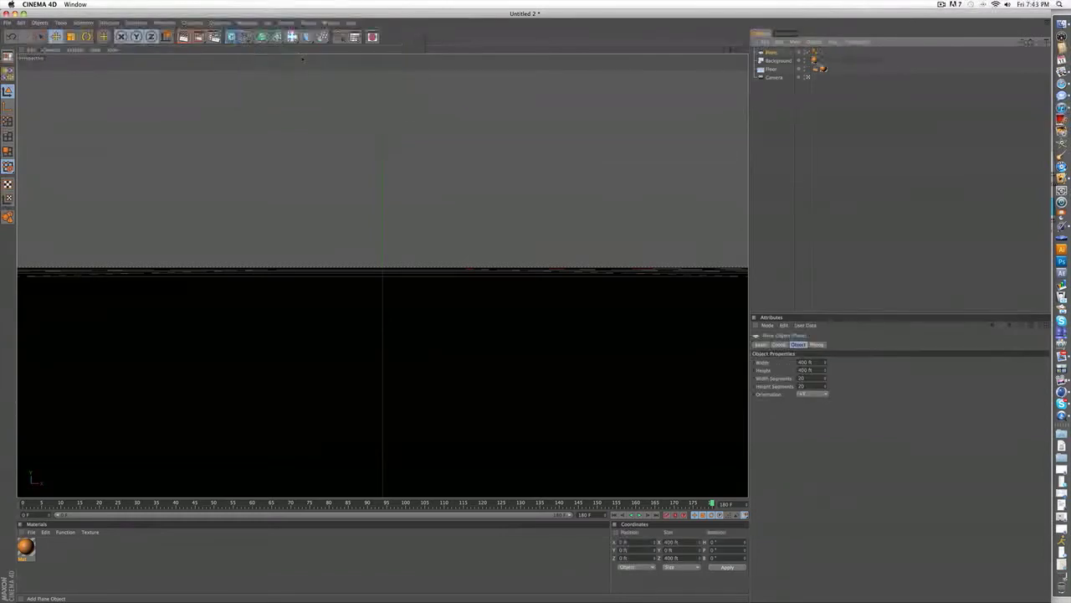
left_click_drag(381, 93, 382, 113)
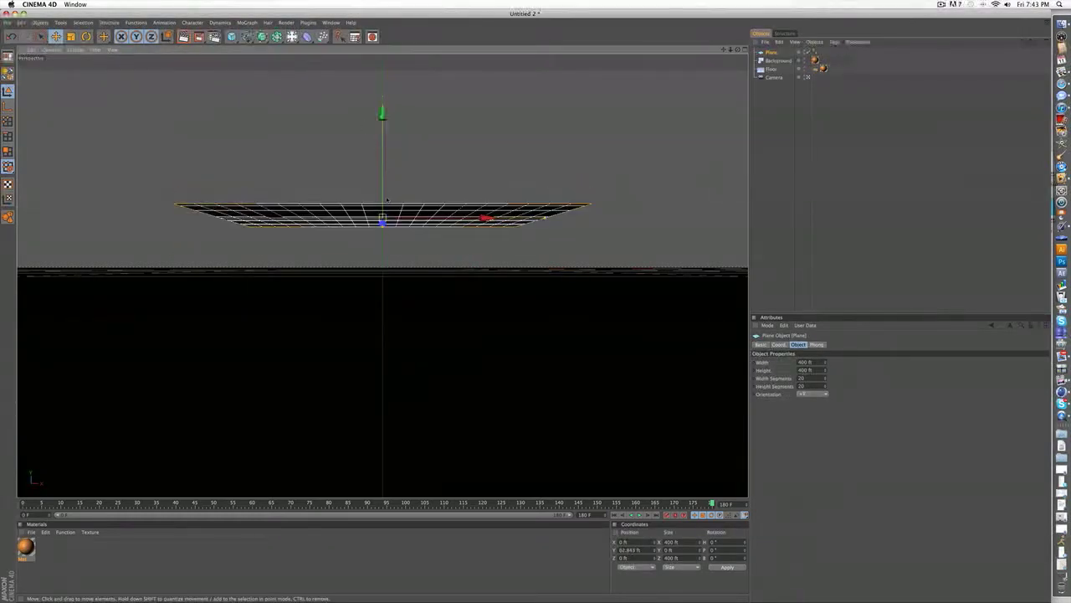
Step: Set the plane's width and height to 1000 ft each
left_click_drag(802, 363, 796, 364)
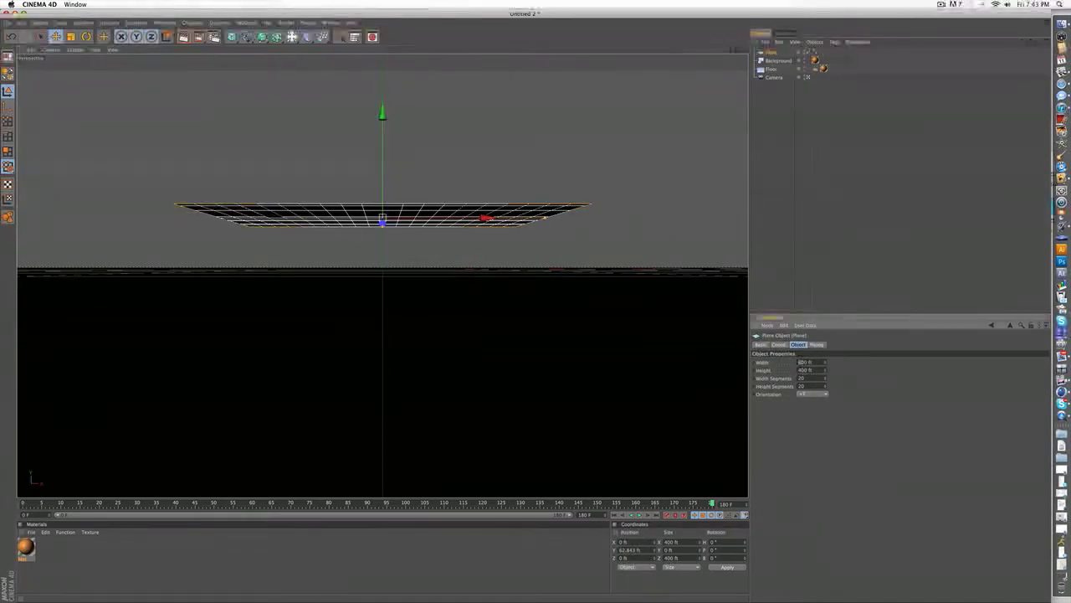
type("10")
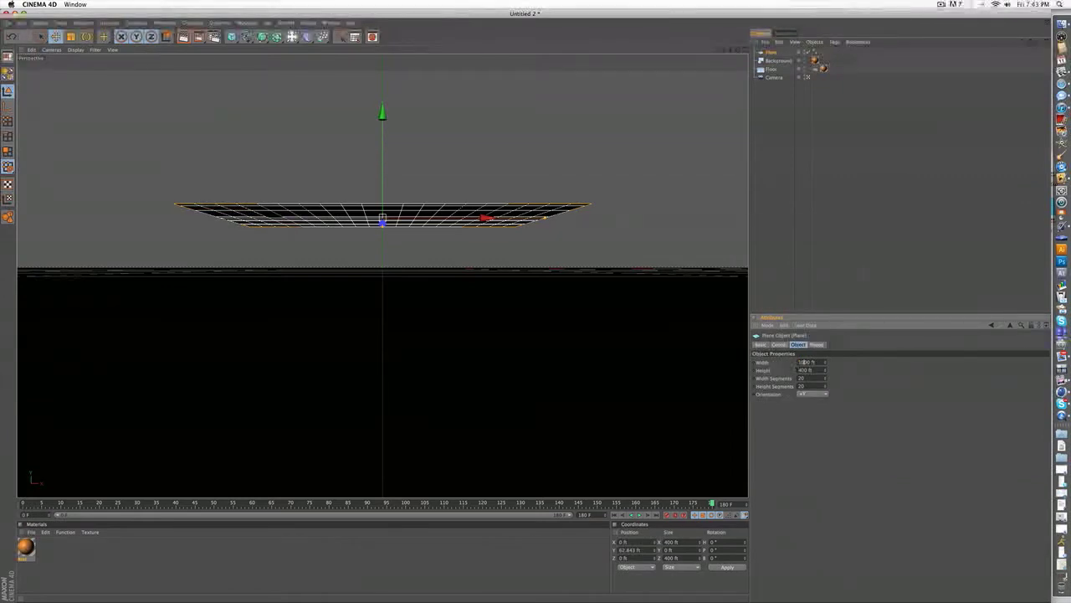
key("Tab")
type("1000")
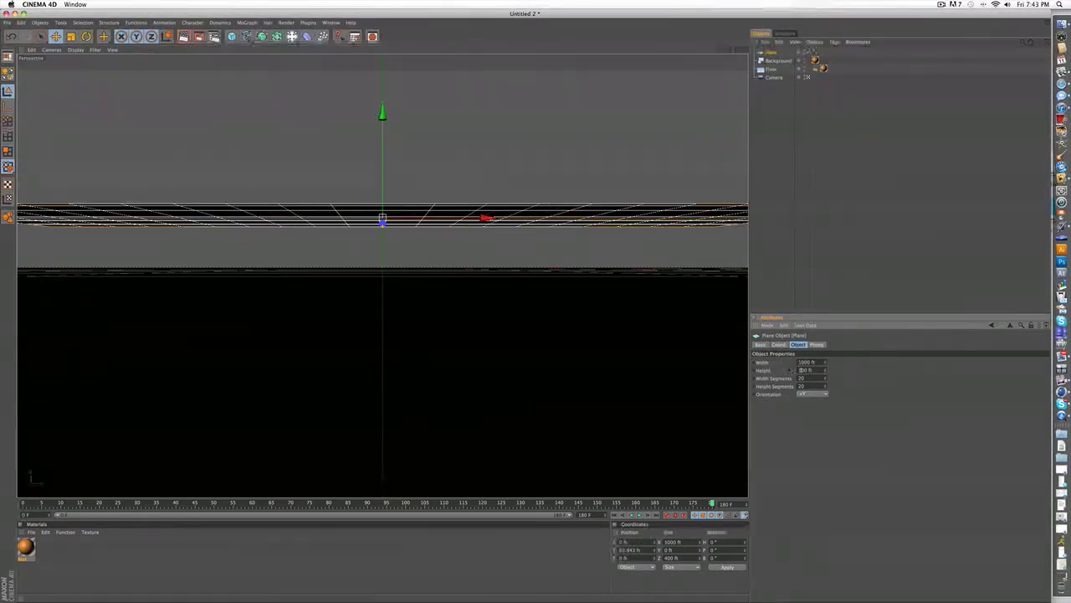
key("Return")
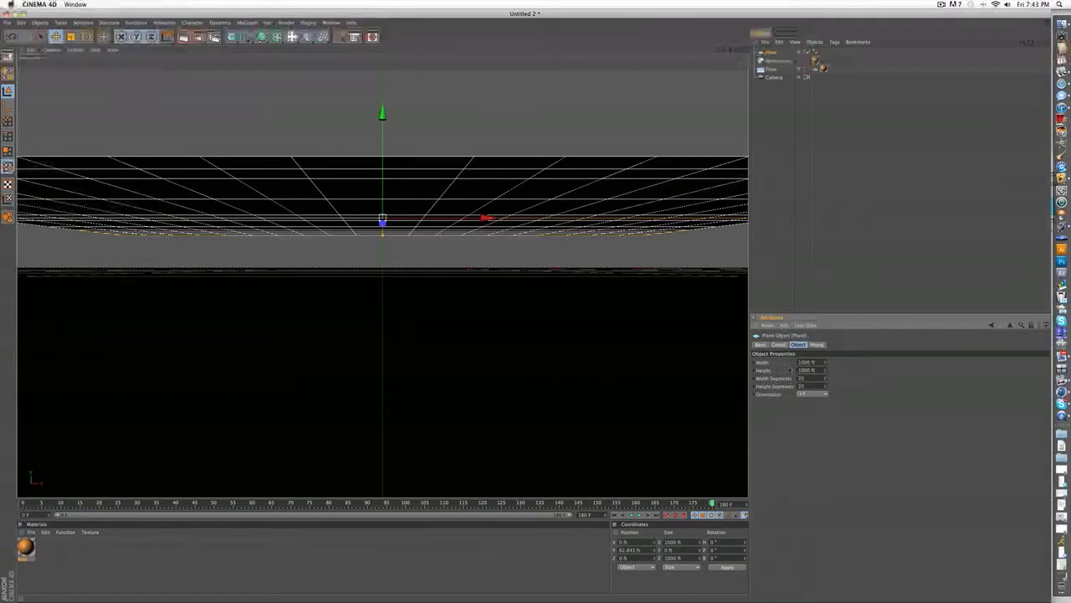
Step: Set the plane's orientation to +X and move the playhead to frame 113
left_click(812, 394)
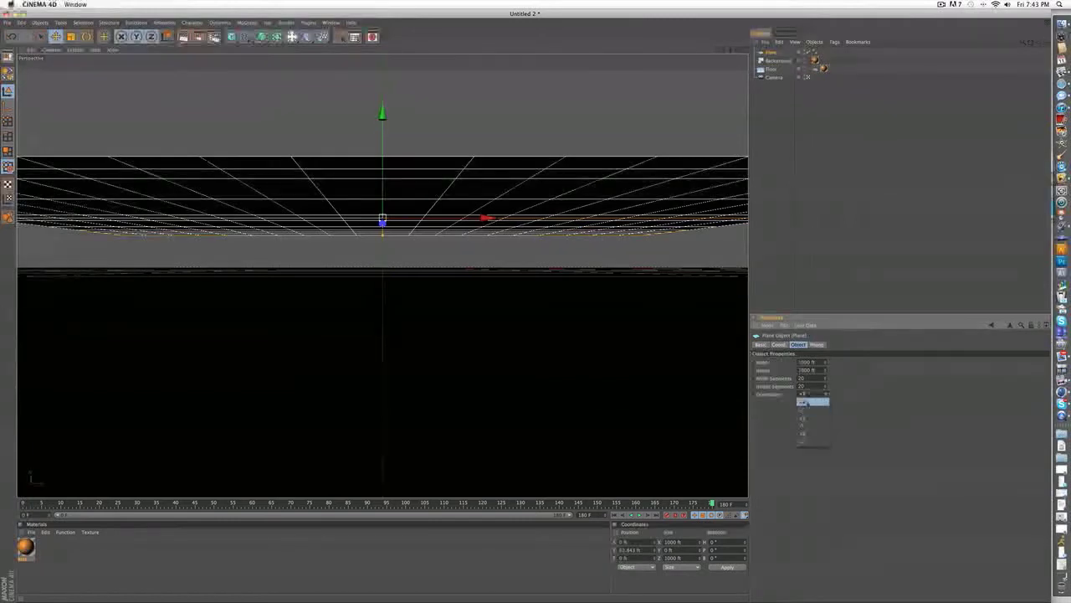
left_click(806, 403)
left_click(808, 396)
left_click(812, 188)
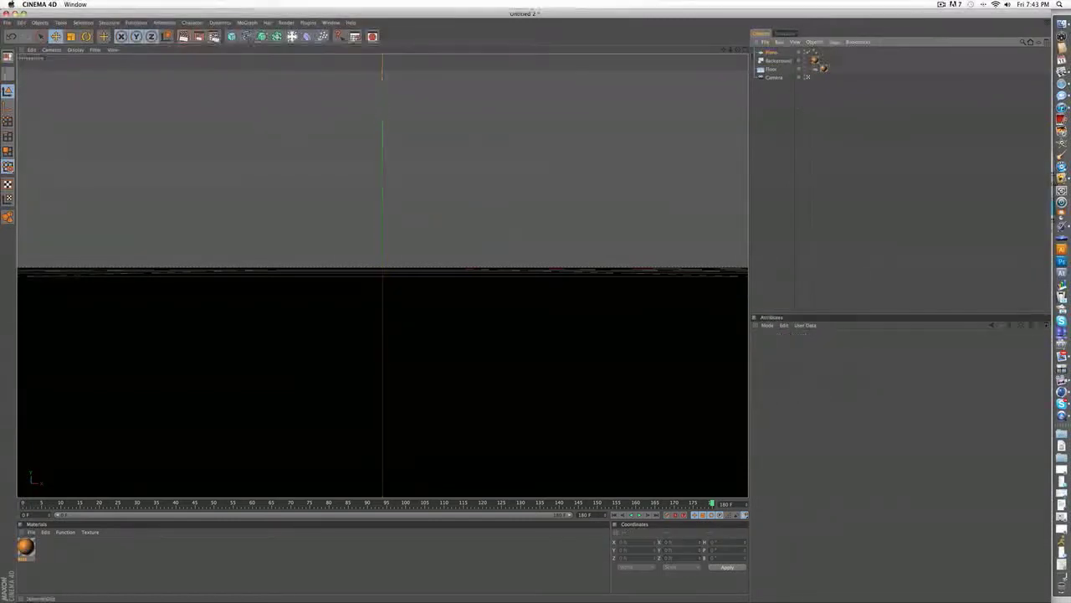
left_click_drag(738, 50, 738, 50)
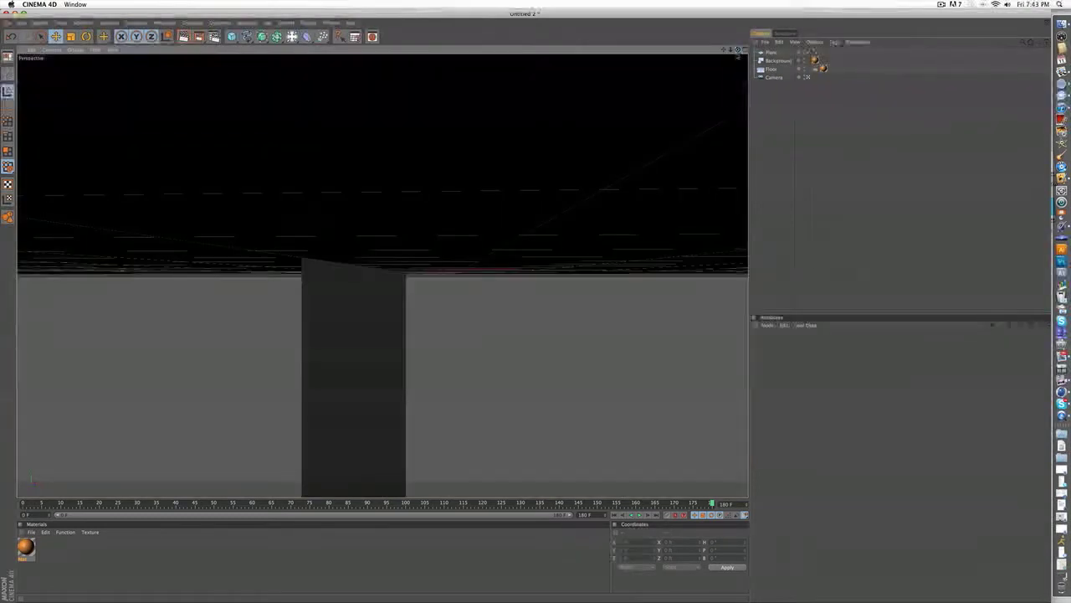
left_click(456, 503)
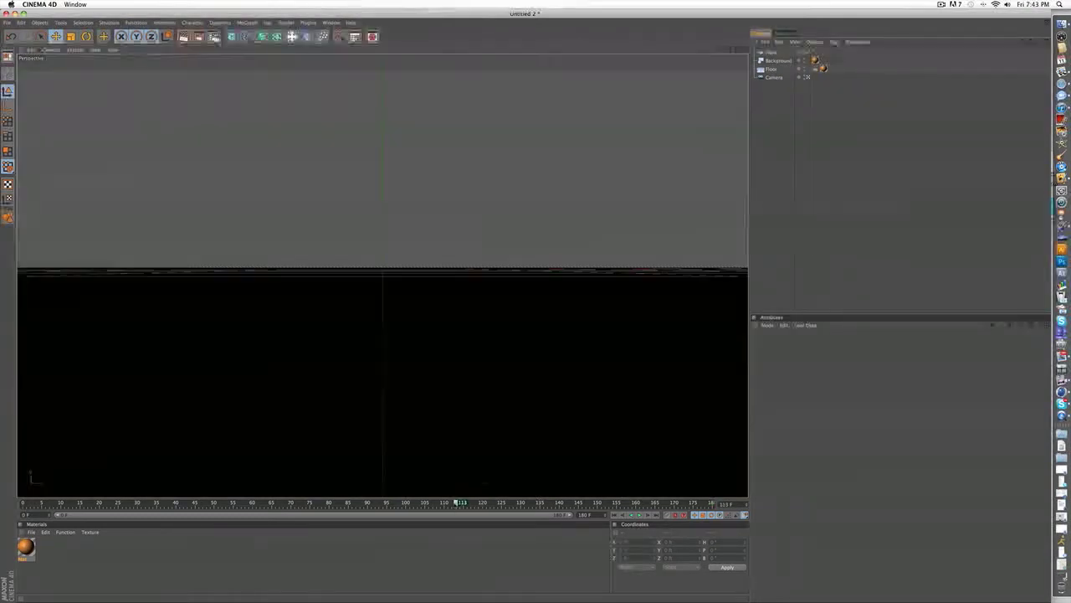
Step: Try to move the upright plane along the X axis to about -308 ft
left_click(772, 52)
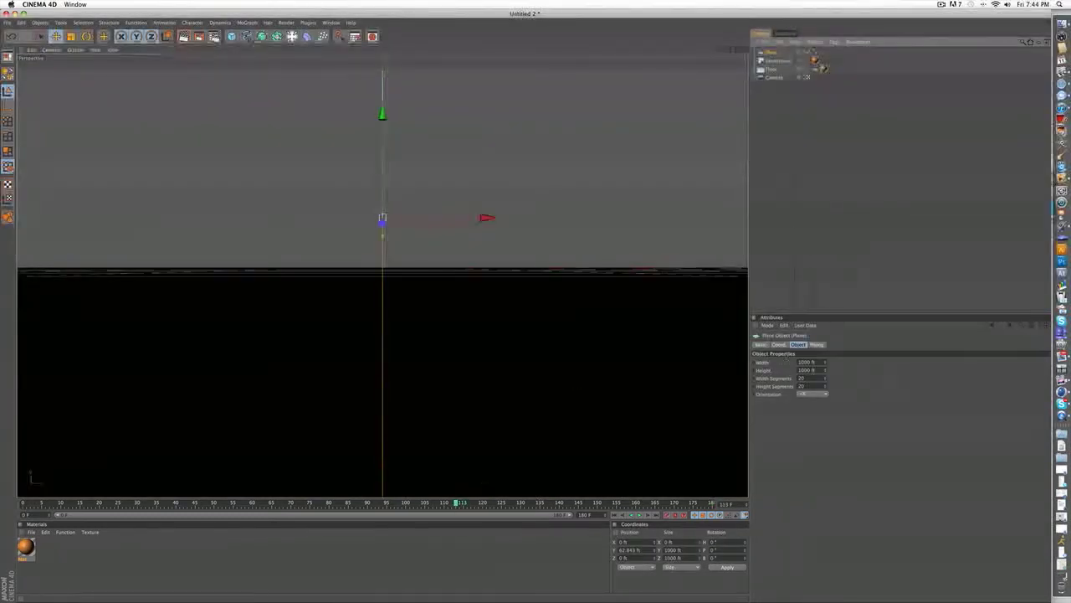
left_click_drag(485, 219, 251, 217)
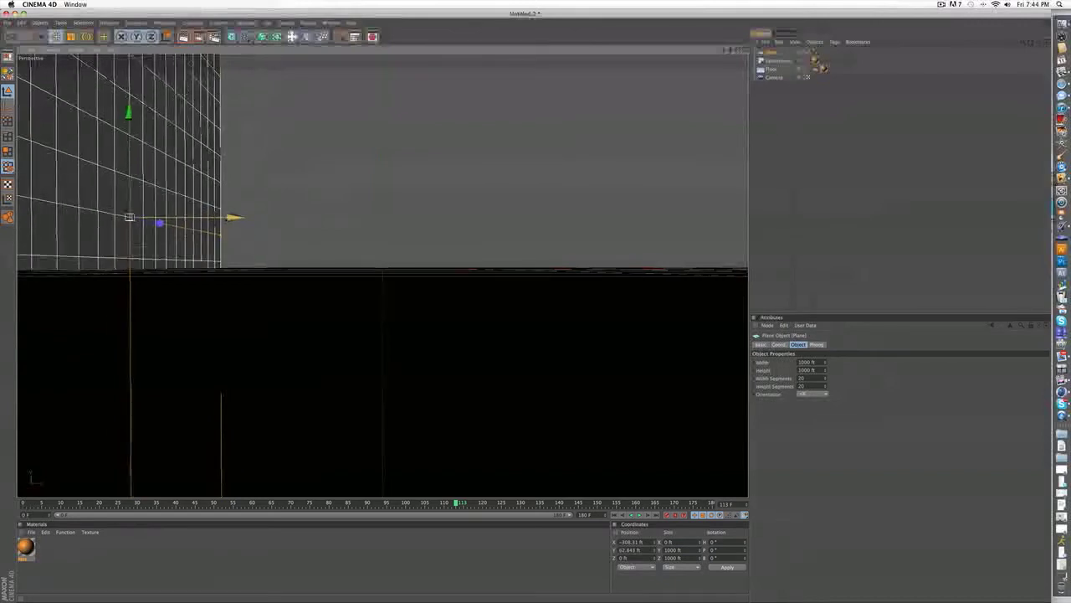
key("super+z")
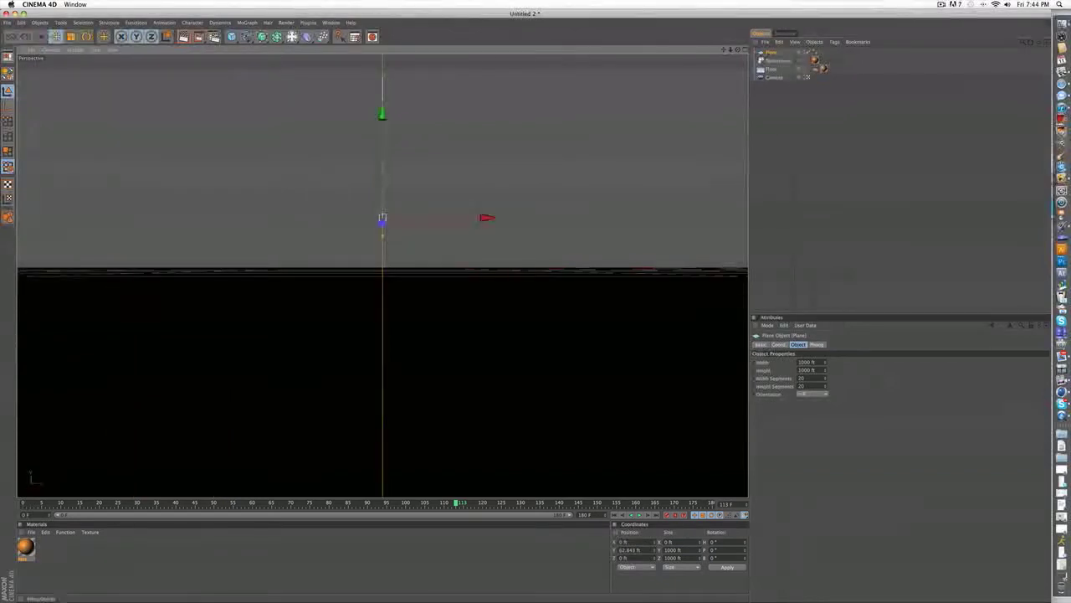
Step: Duplicate the upright plane and name the two planes Left and Right
left_click_drag(771, 53, 769, 56, "ctrl")
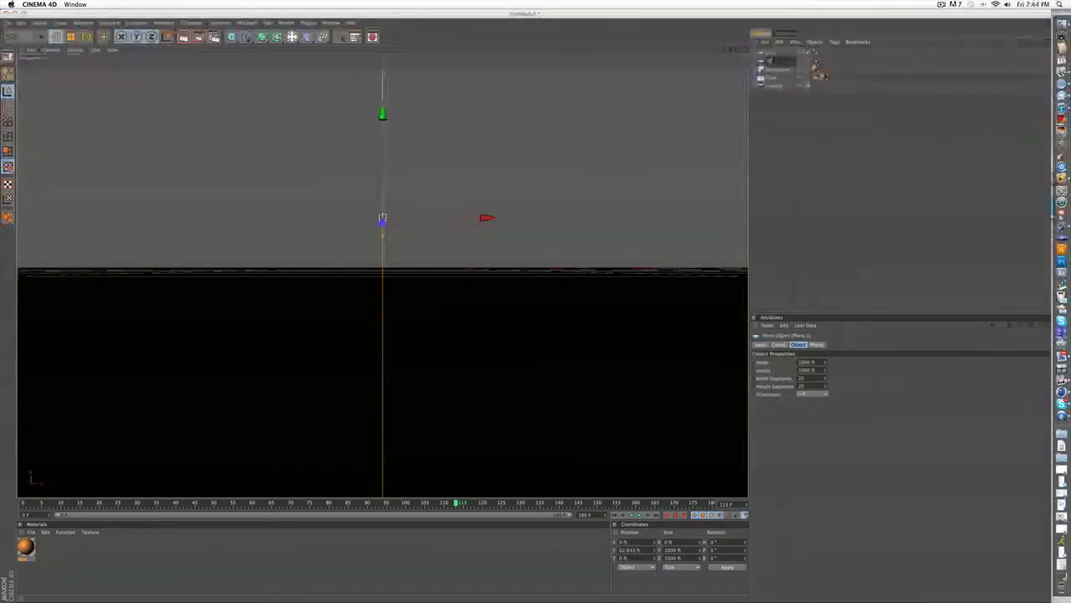
key("Return")
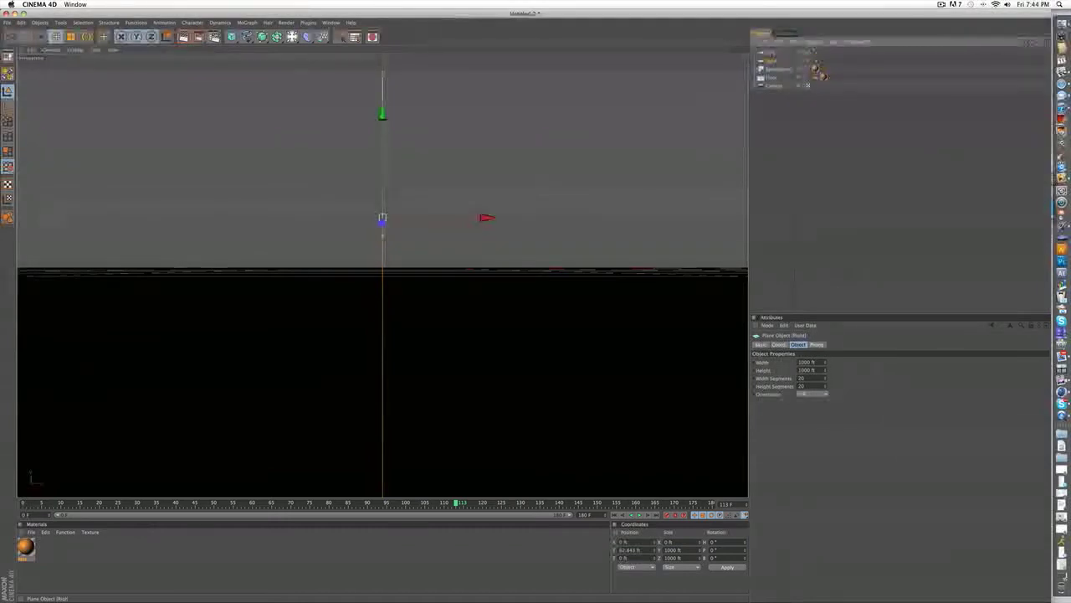
left_click(771, 53)
Step: Move the Left plane to about -722 ft and the Right plane to about 716 ft along the X axis
left_click_drag(488, 218, 2, 219)
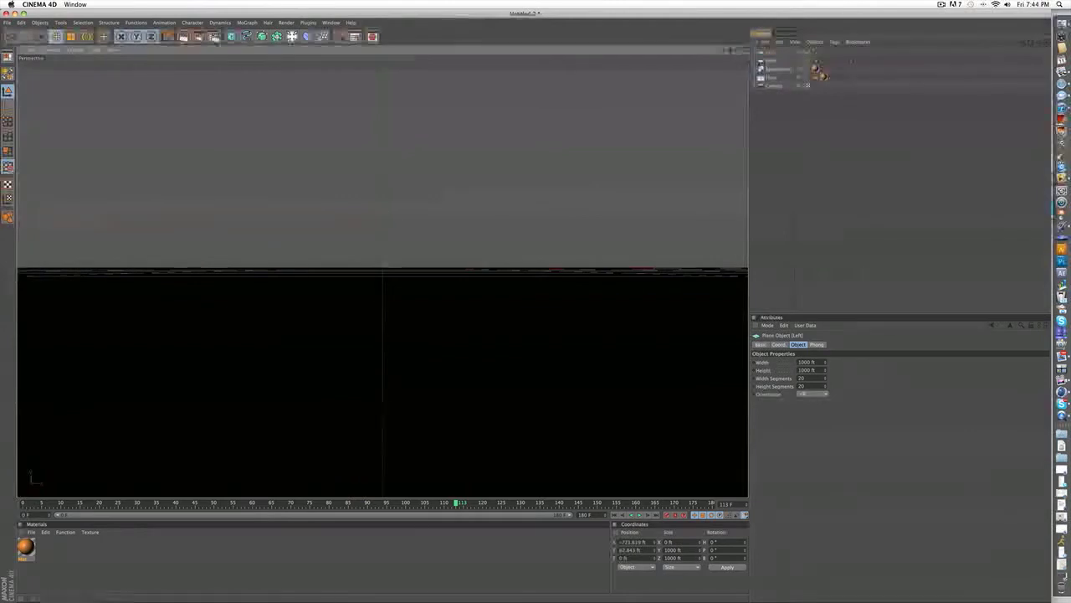
left_click(771, 61)
left_click_drag(488, 217, 757, 218)
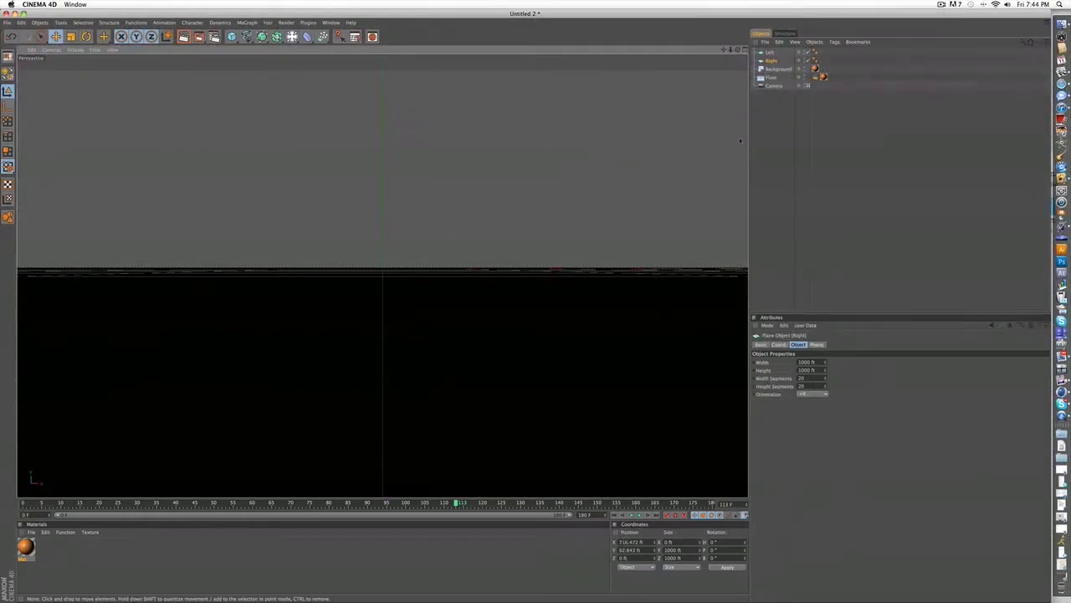
Step: Add another Plane object and set its width and height to 1000 ft each
left_click_drag(232, 36, 315, 59)
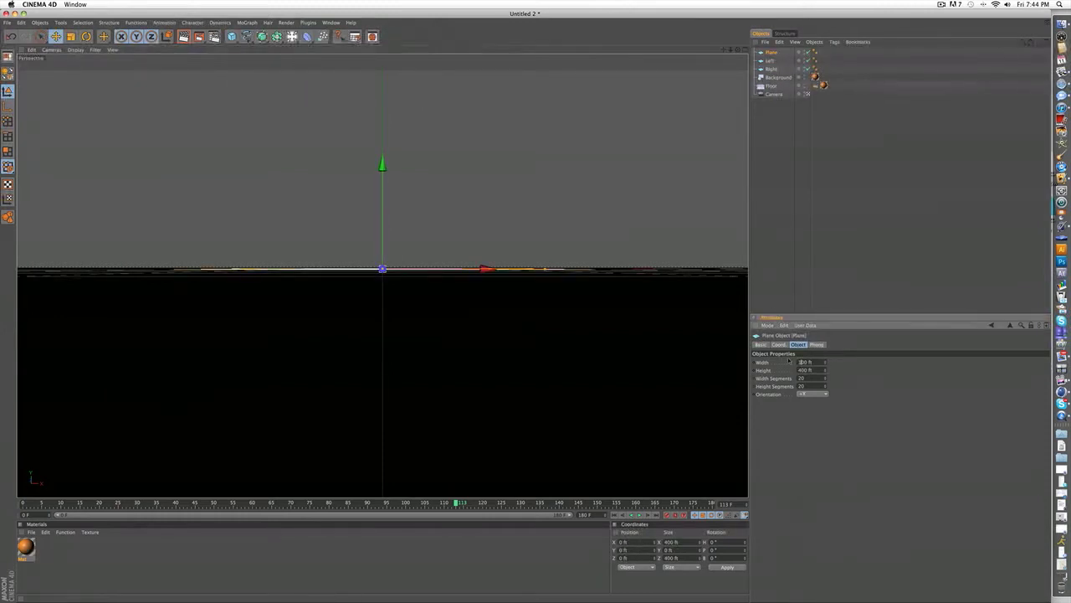
type("1000")
key("Tab")
type("1000")
key("Tab")
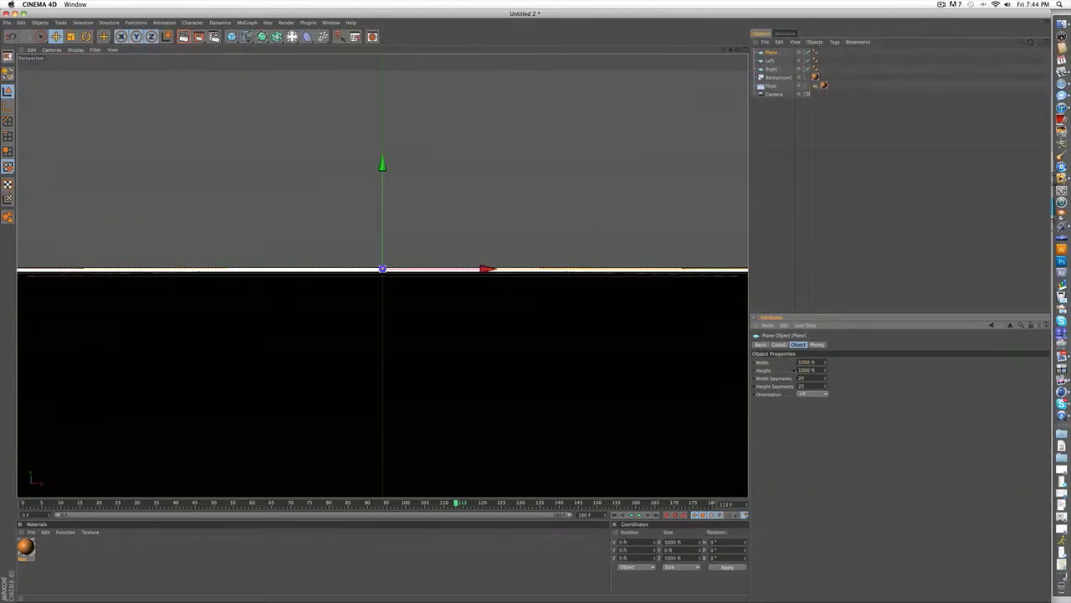
Step: Rotate the new plane about its X axis to a pitch of 45°
key("r")
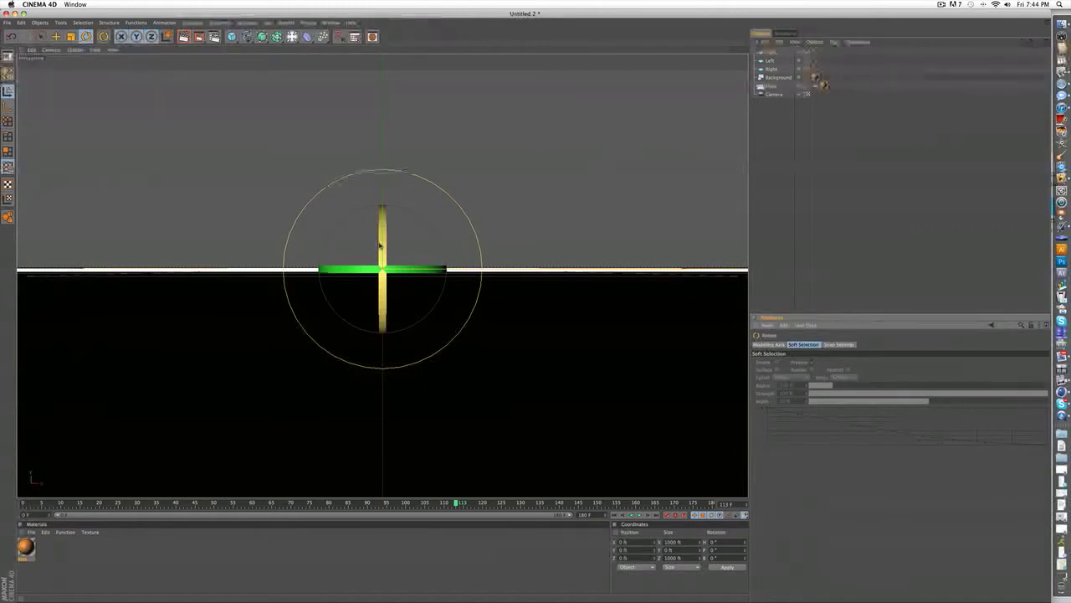
left_click_drag(379, 235, 379, 262)
left_click_drag(380, 270, 383, 281)
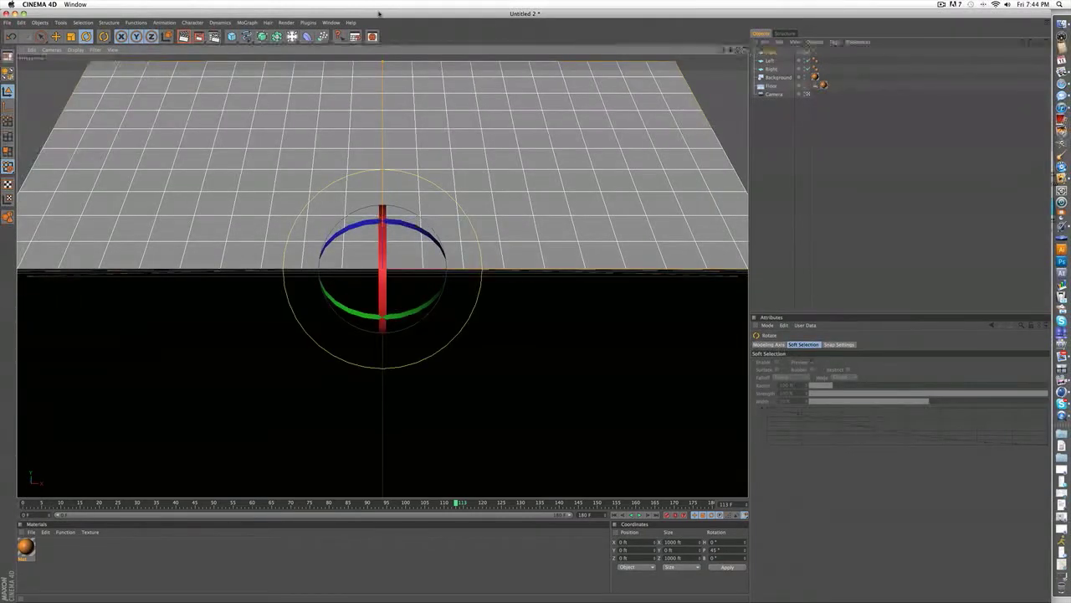
Step: Move the tilted plane up and back in the side view to about Y 405 ft and Z -405 ft
key("e")
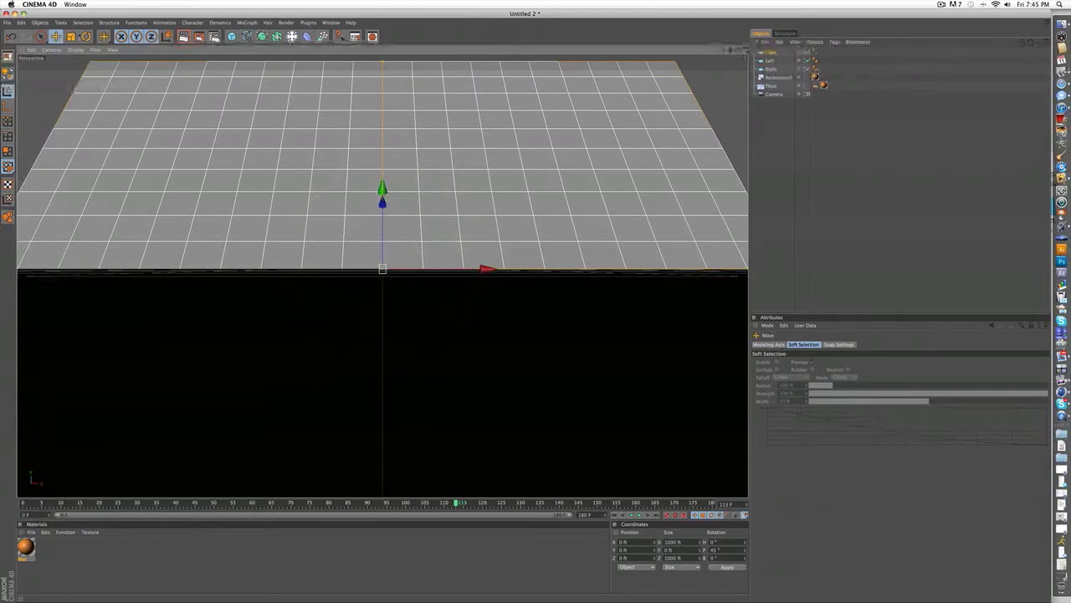
key("F5")
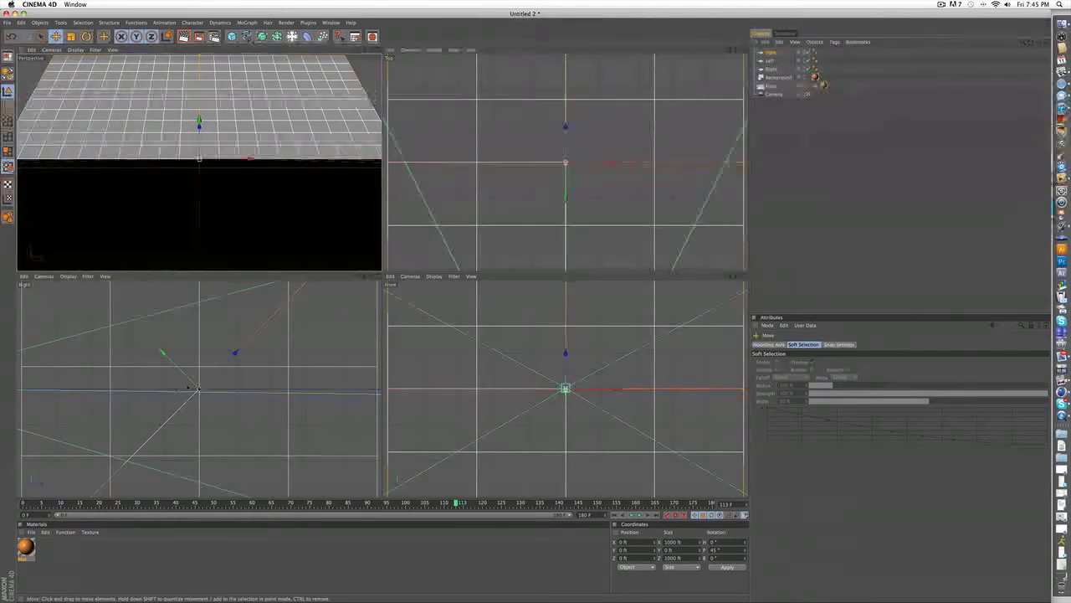
scroll(195, 388, "down", 6)
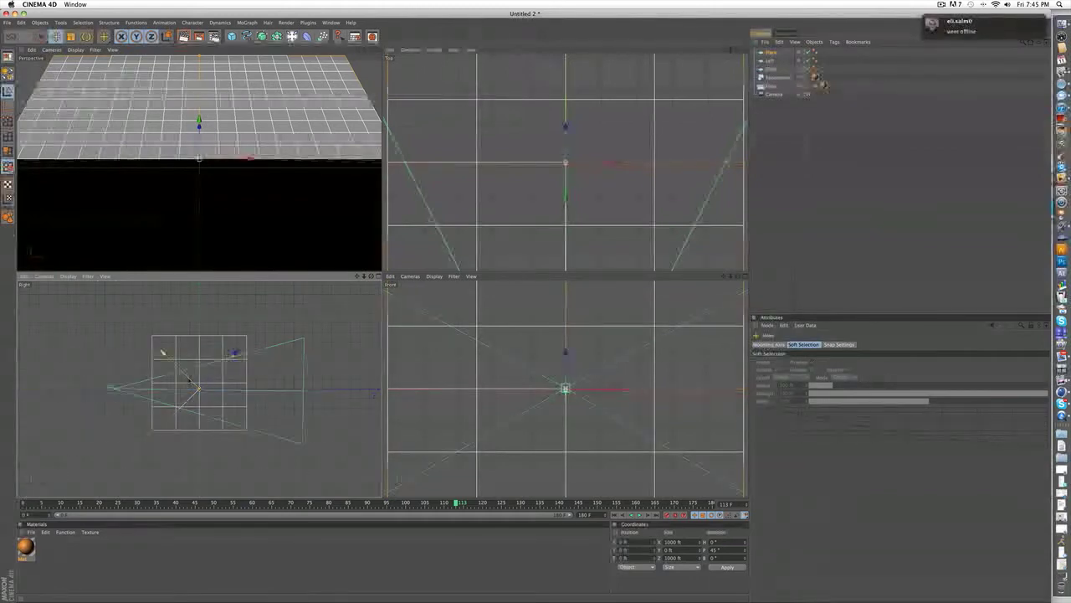
left_click_drag(163, 352, 135, 322)
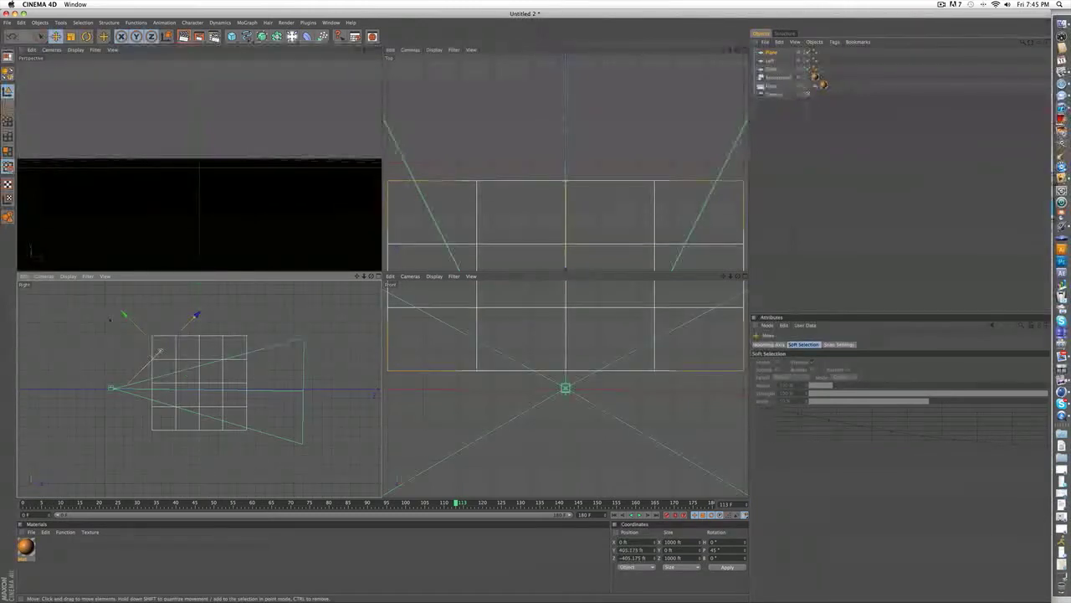
left_click_drag(160, 351, 157, 352)
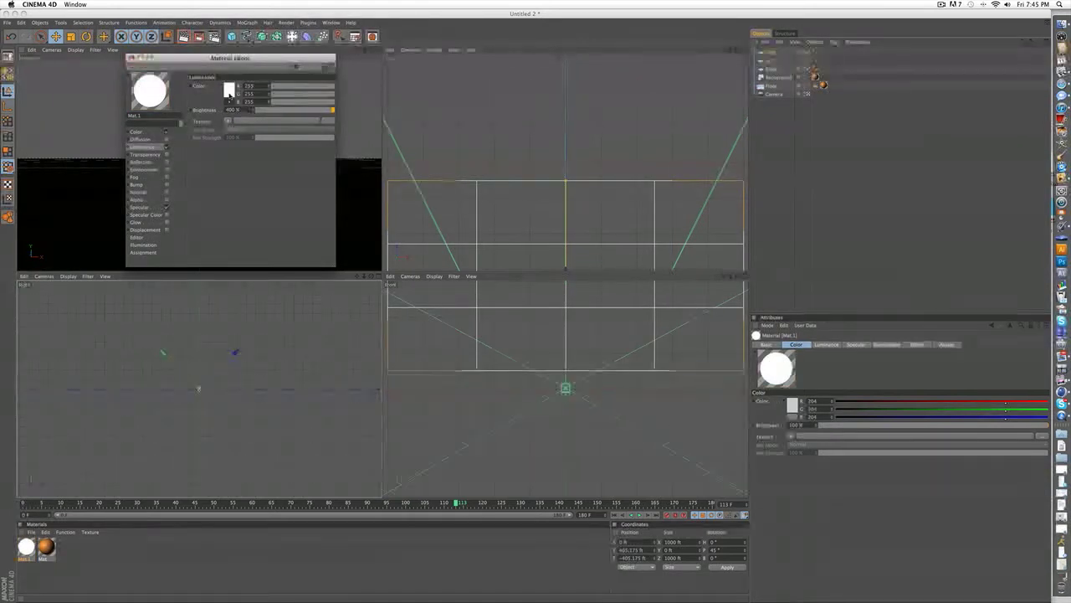
Step: Tint the white glowing material's luminance colour a pale warm yellow with about 15% saturation and close its editor
left_click(229, 89)
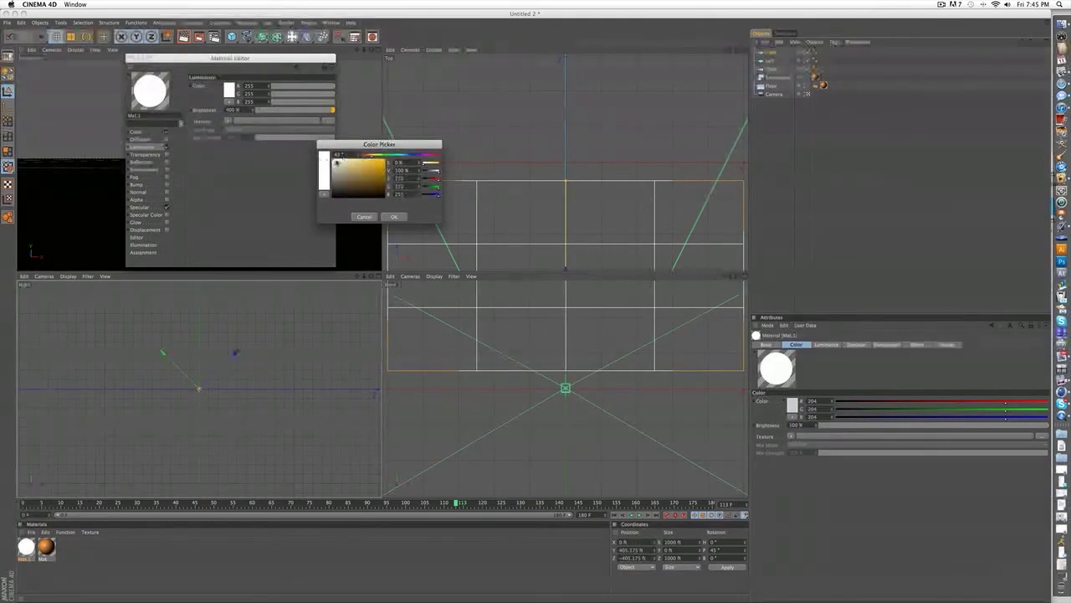
left_click_drag(336, 163, 338, 156)
left_click_drag(339, 159, 339, 157)
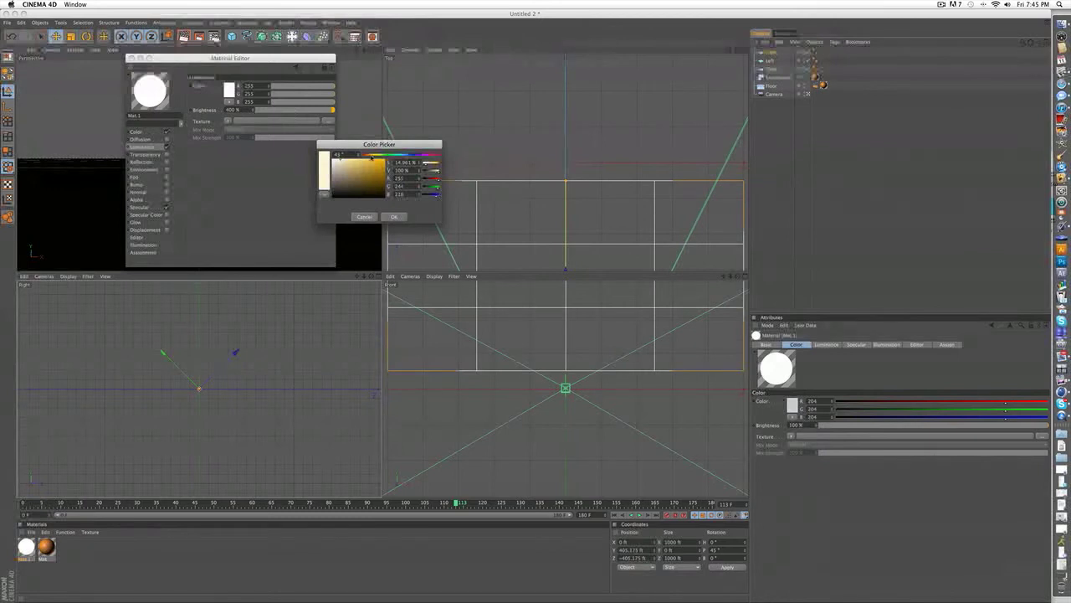
left_click(393, 216)
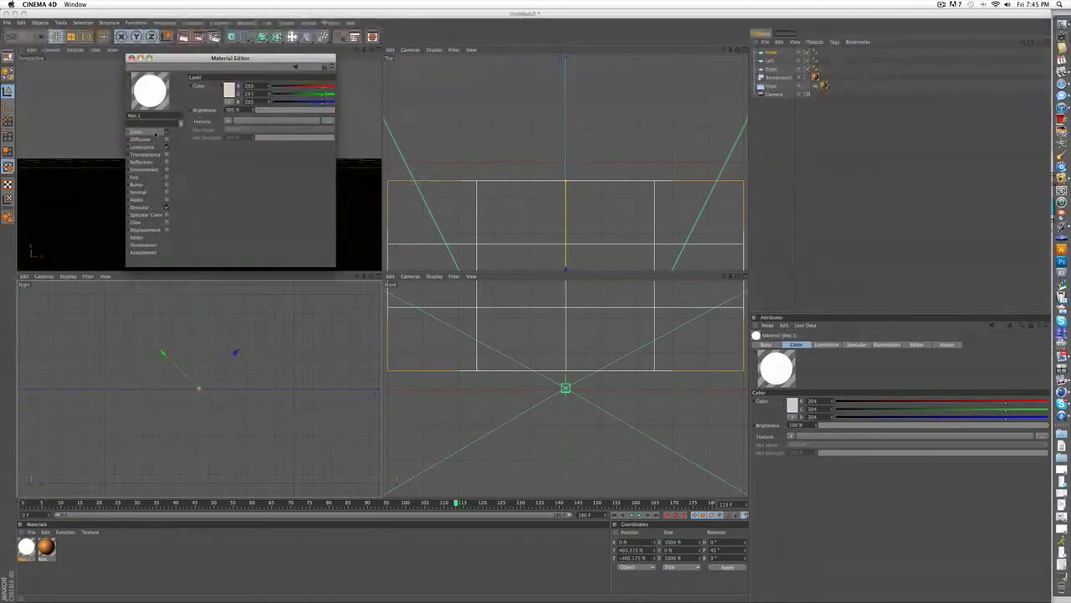
left_click(130, 58)
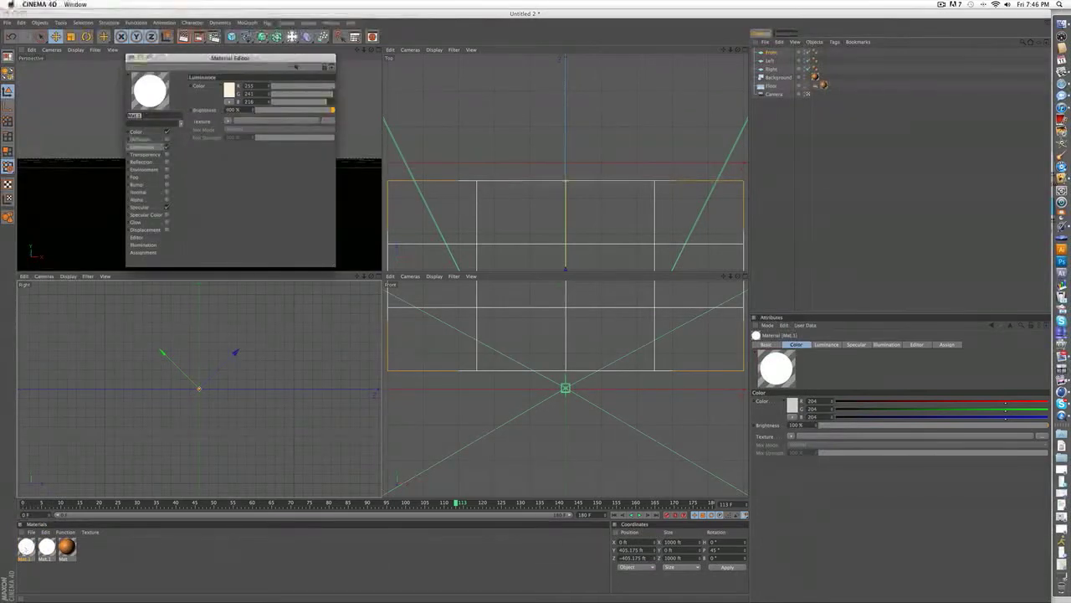
Step: Change the second glowing material's luminance colour to a pale blue with a hue of about 201° and close its editor
left_click_drag(213, 62, 365, 197)
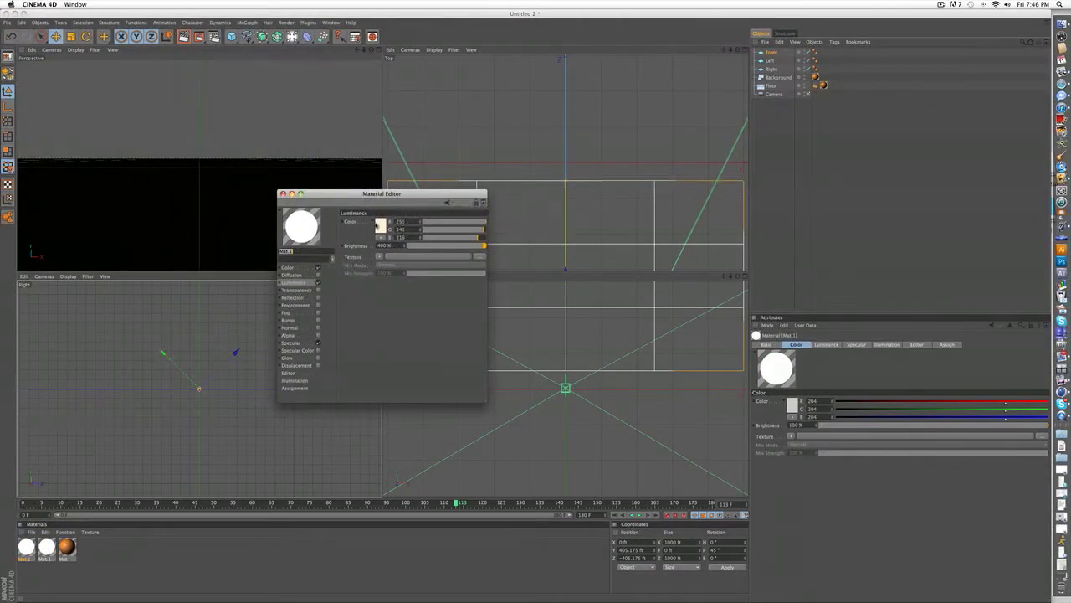
left_click(381, 225)
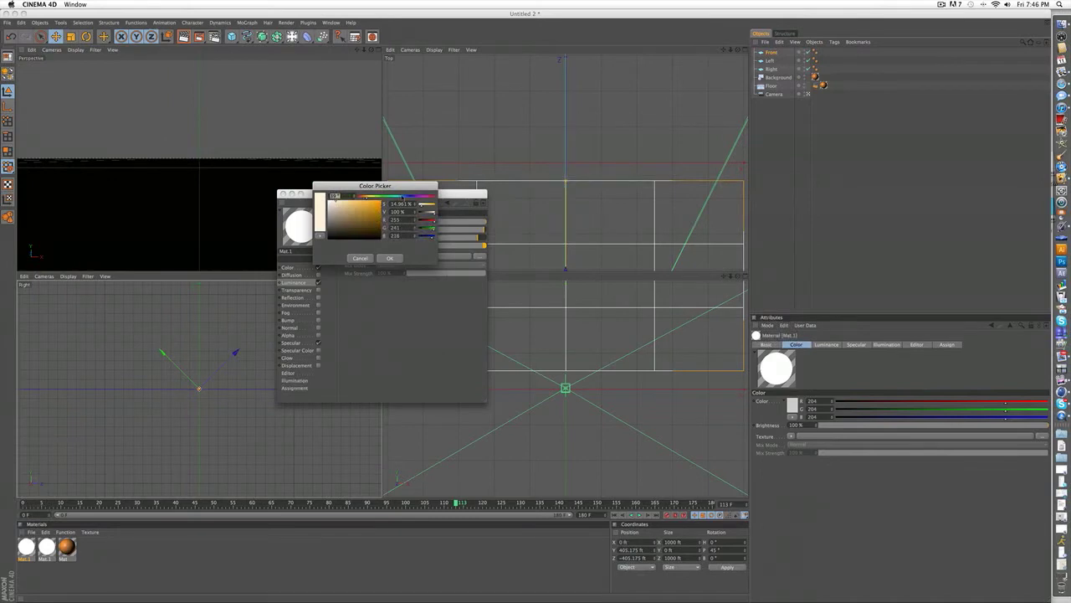
left_click(402, 198)
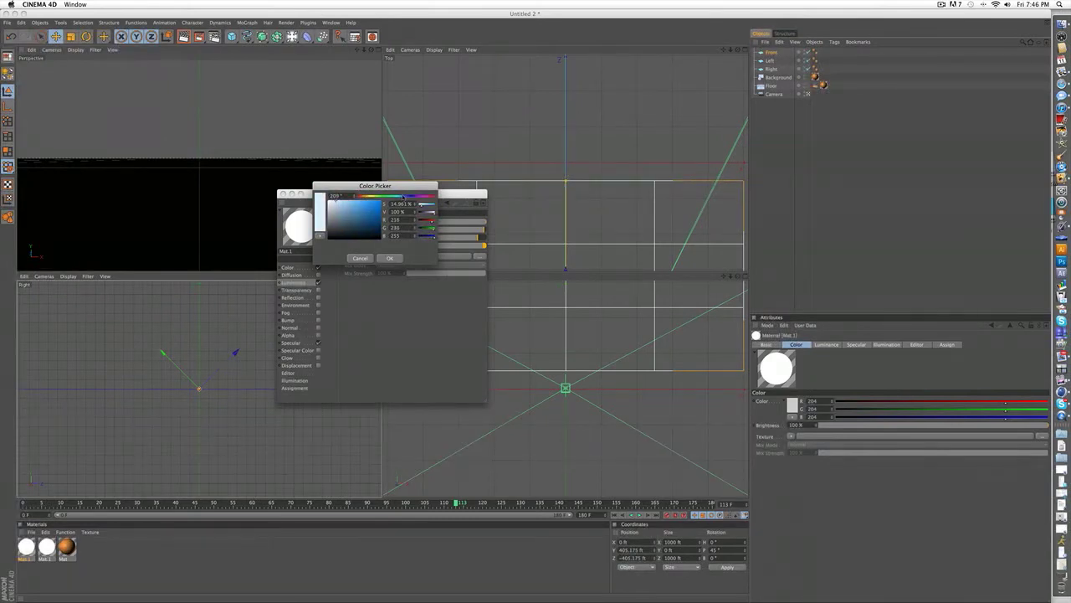
left_click(401, 197)
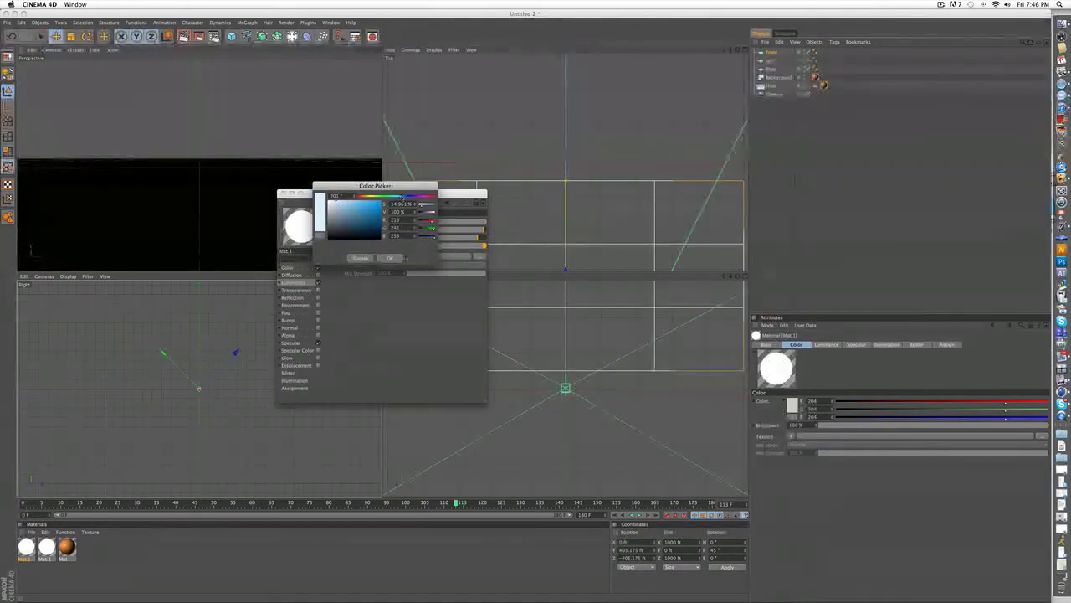
left_click(389, 258)
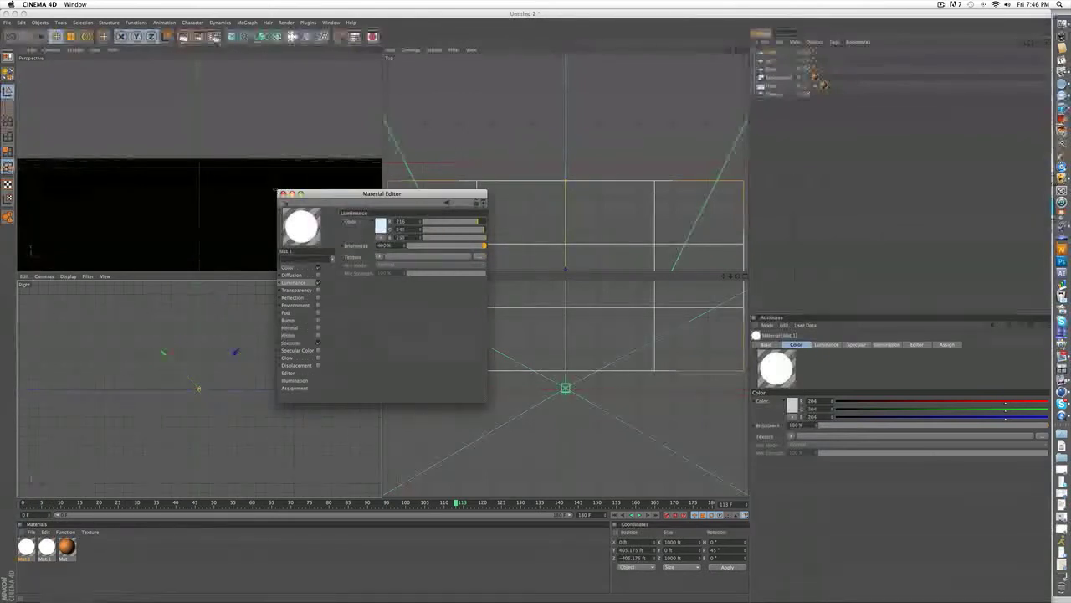
left_click(283, 193)
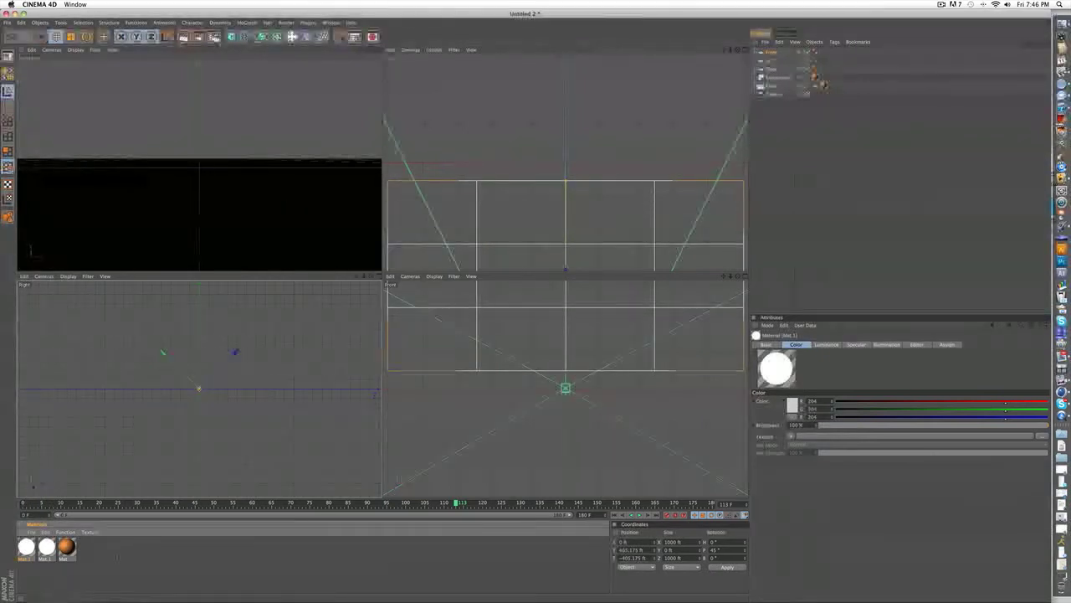
Step: Create another material and enable its Luminance channel with a white colour
key("super+n")
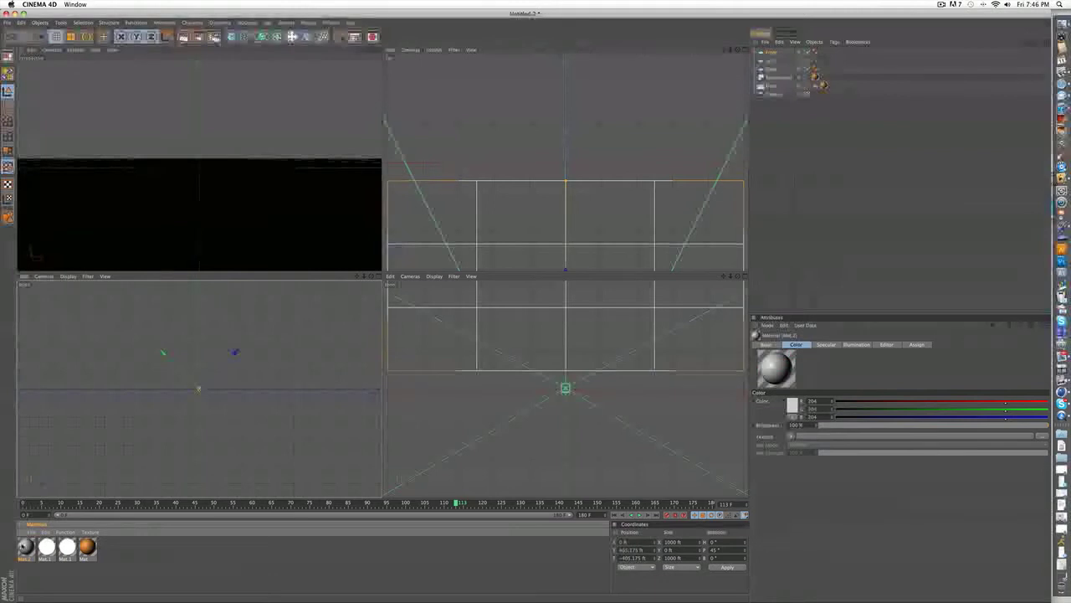
double_click(26, 547)
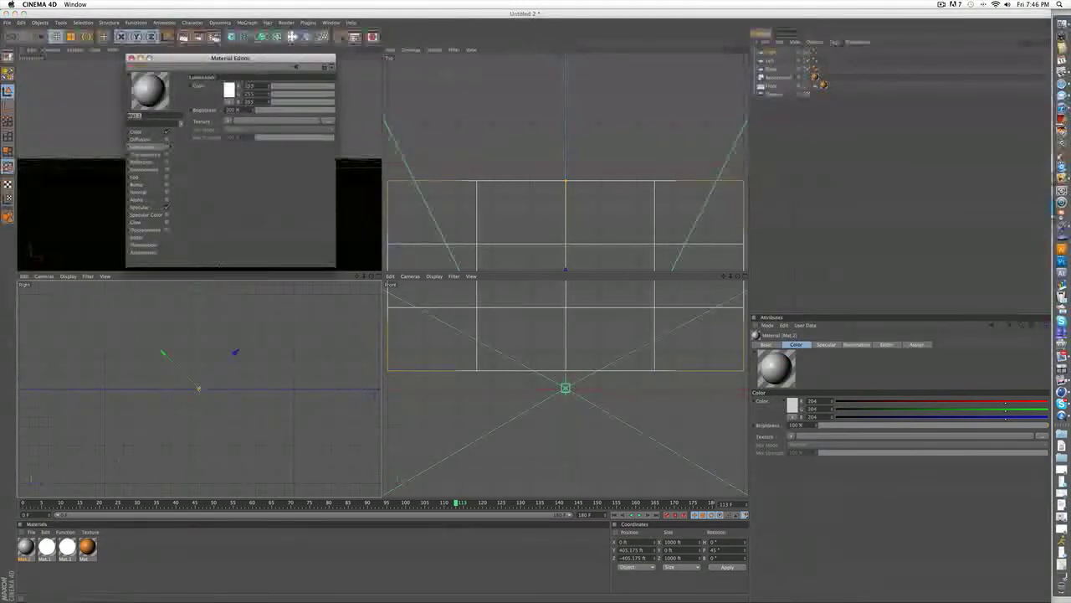
left_click(169, 148)
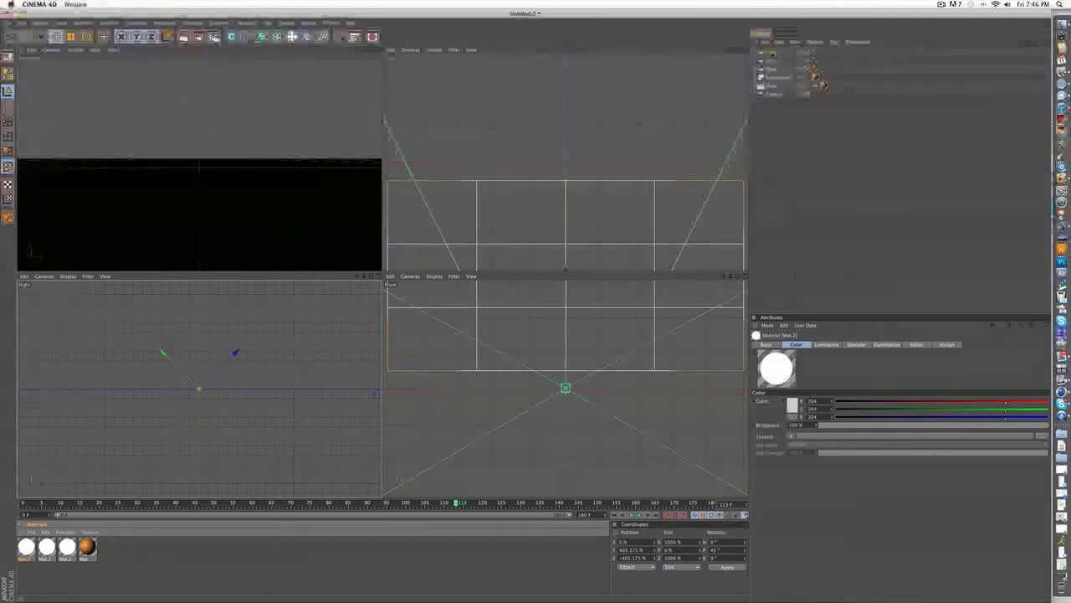
Step: Apply the white glowing material to the Front plane, the warm one to Left and the pale blue one to Right
left_click(786, 192)
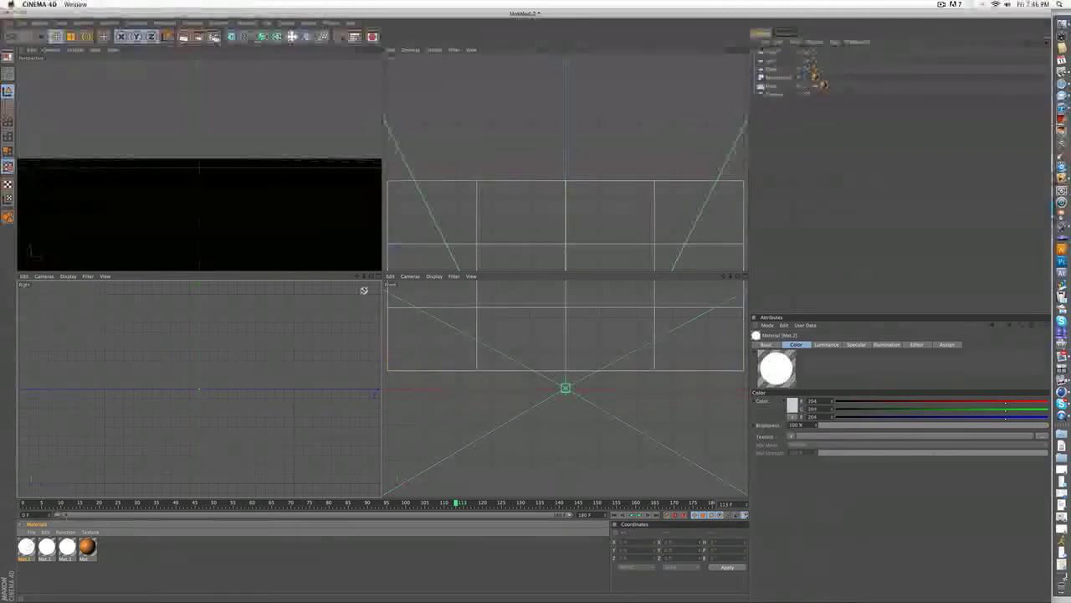
left_click_drag(26, 547, 771, 53)
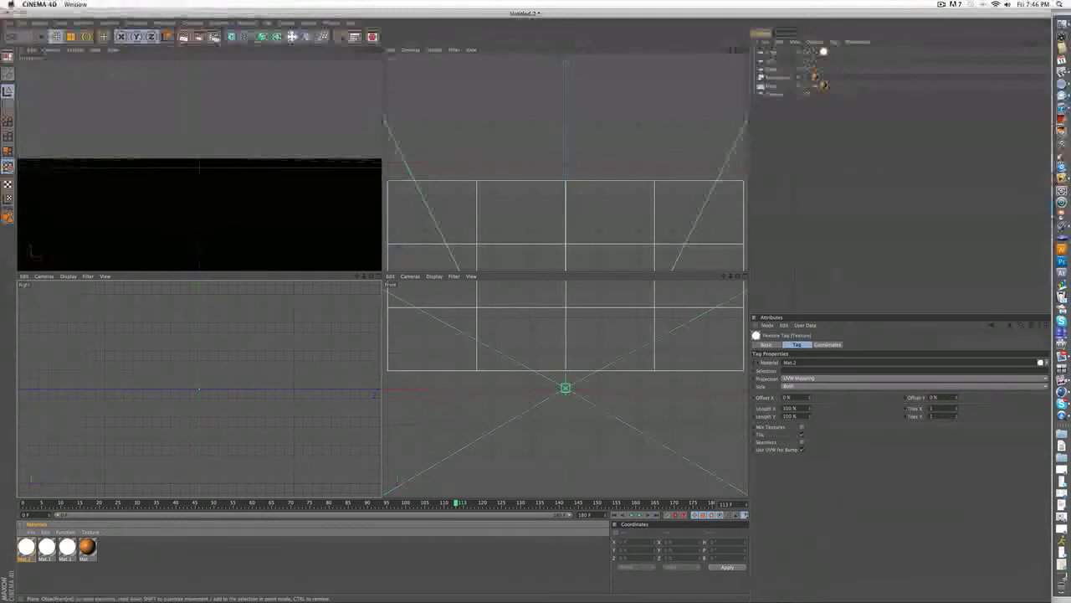
left_click(47, 547)
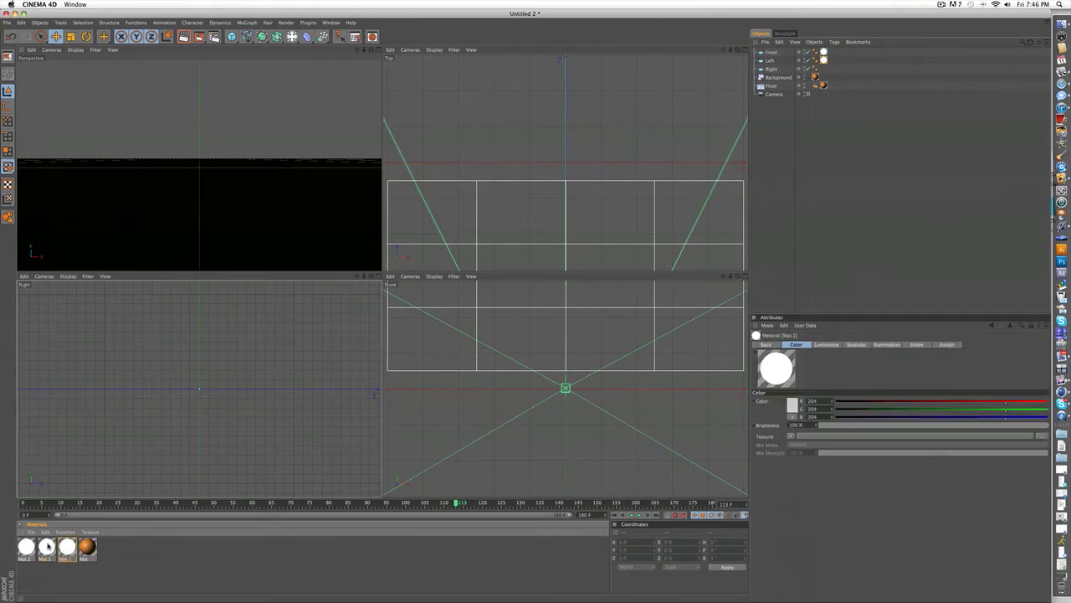
left_click_drag(779, 104, 771, 70)
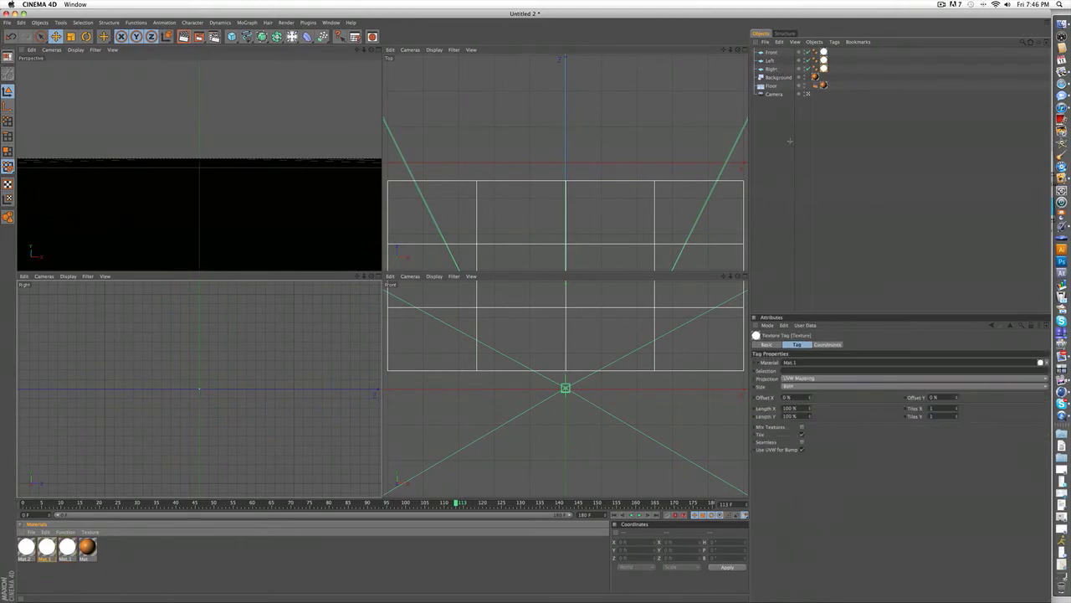
left_click(790, 142)
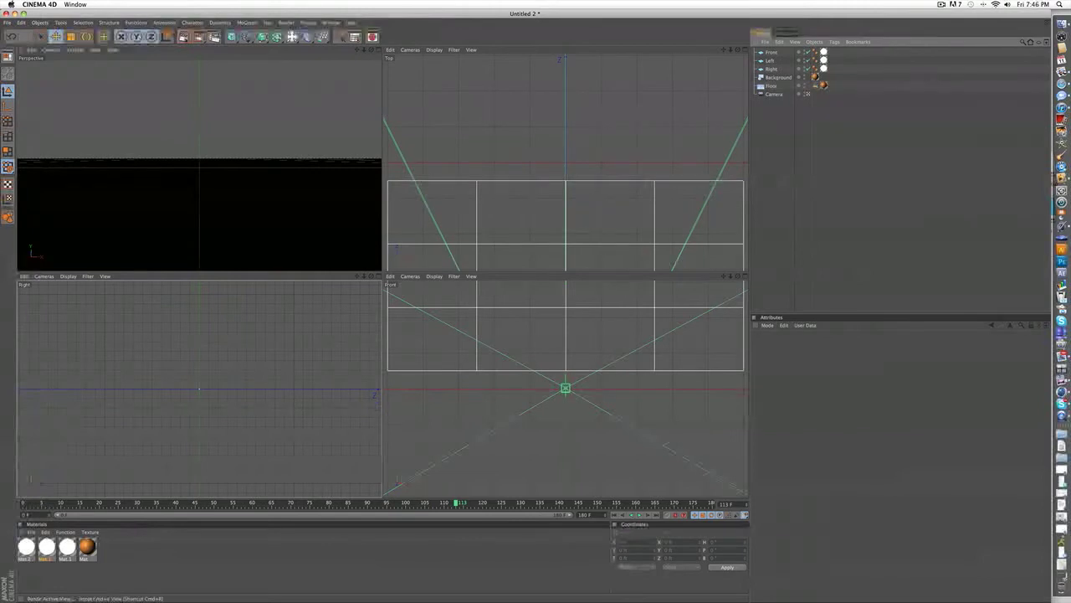
Step: Test-render the side view and the perspective view to check the scene with the glowing planes
left_click(184, 37)
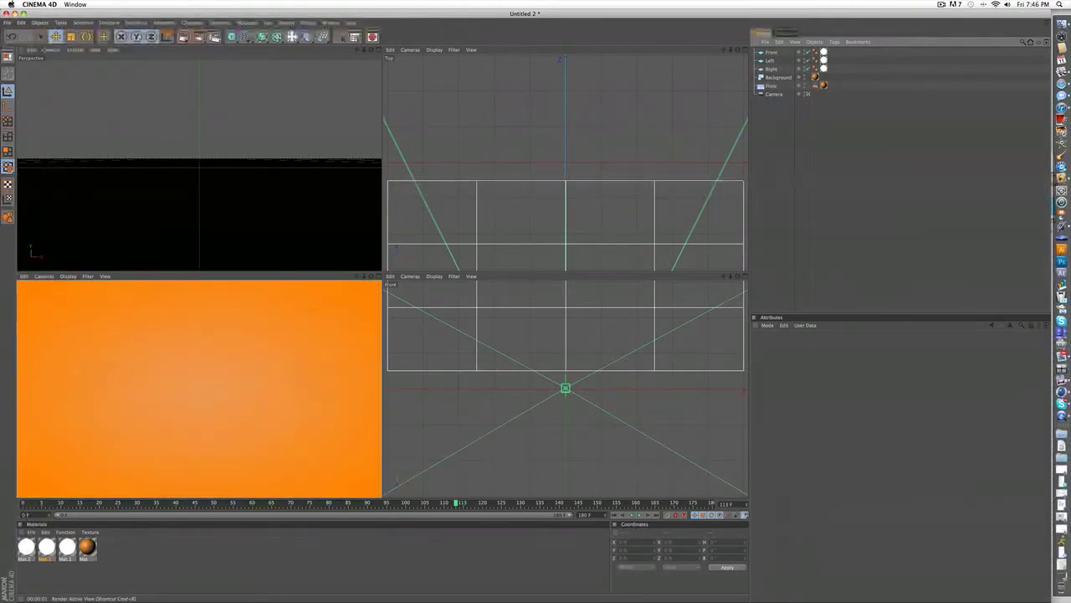
left_click(186, 84)
left_click(185, 38)
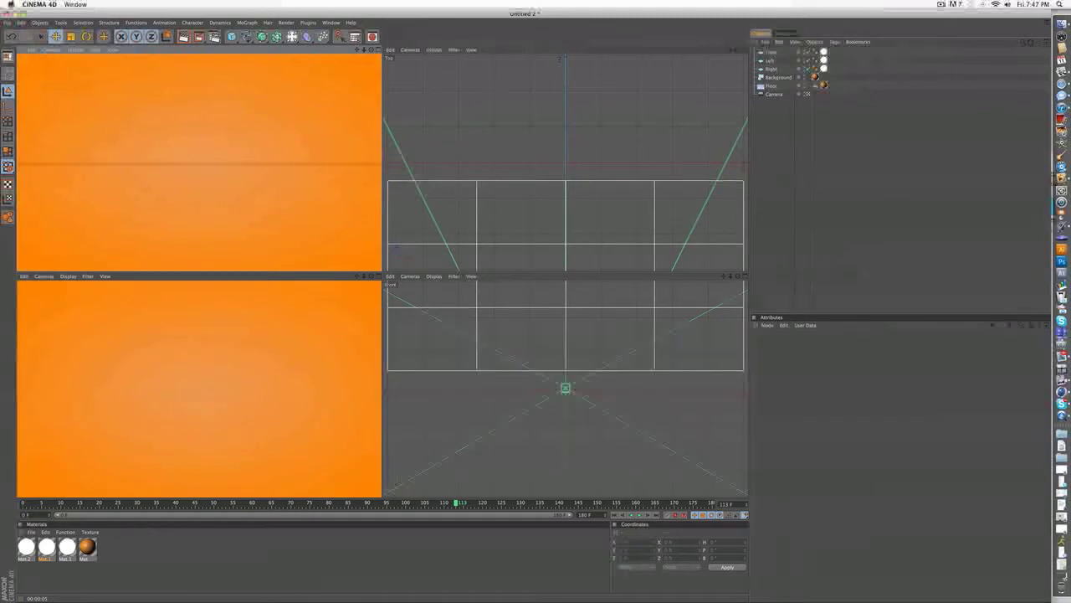
left_click(779, 179)
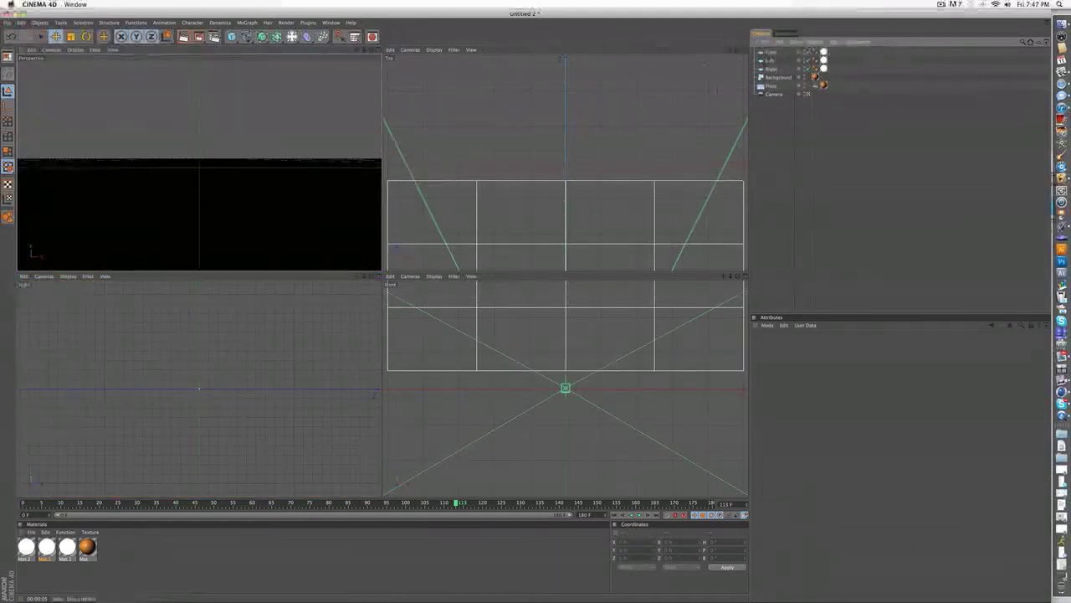
Step: Move the Front plane farther away to about Y 693 ft and Z -693 ft, and test-render the perspective view
left_click(771, 53)
left_click(769, 61)
left_click(771, 53)
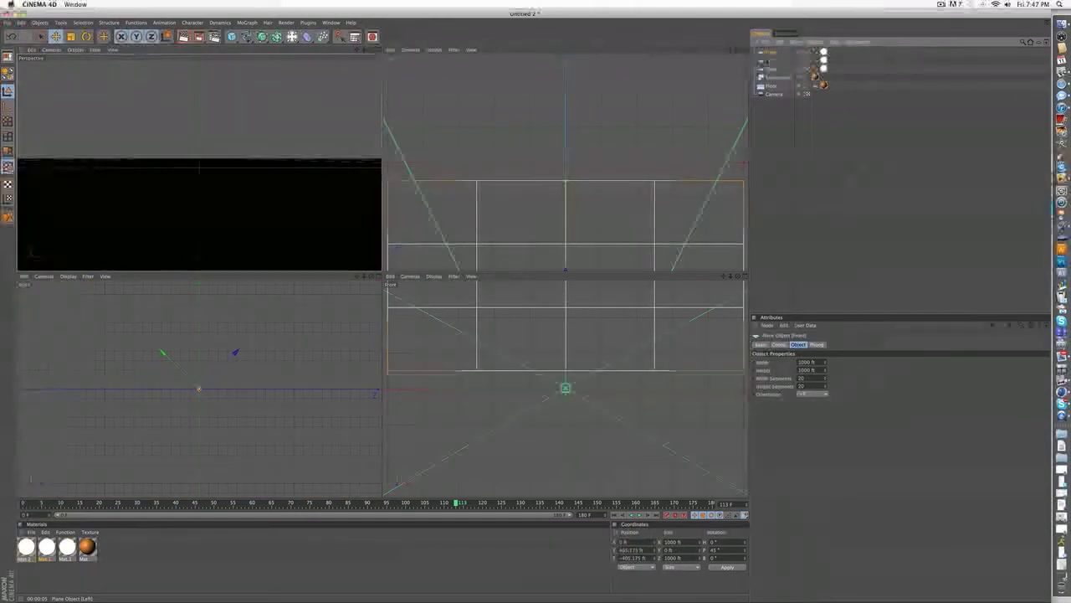
scroll(179, 366, "up", 10)
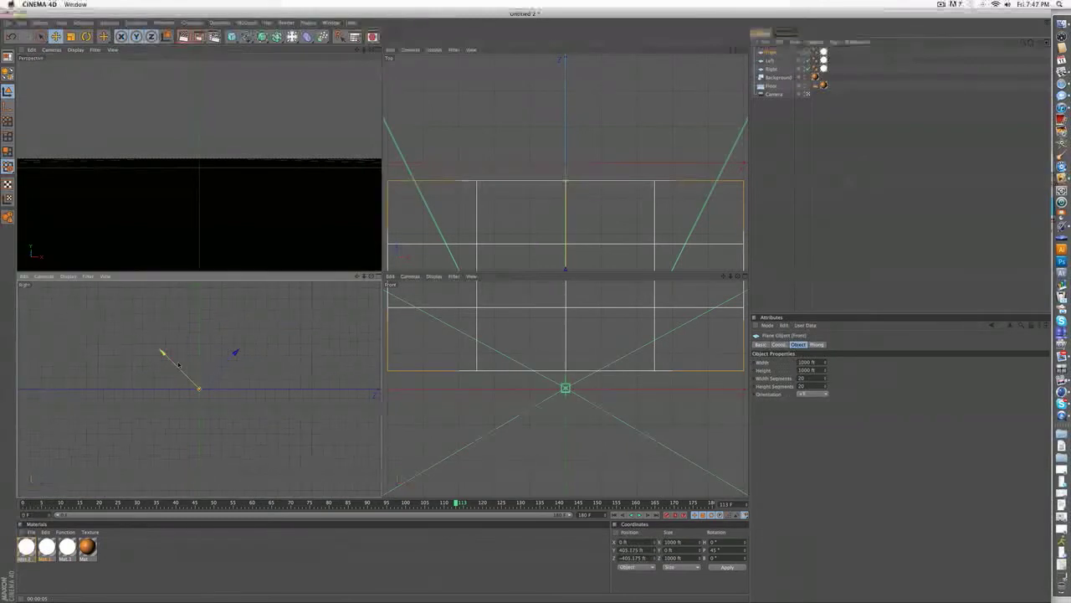
left_click_drag(171, 361, 164, 354)
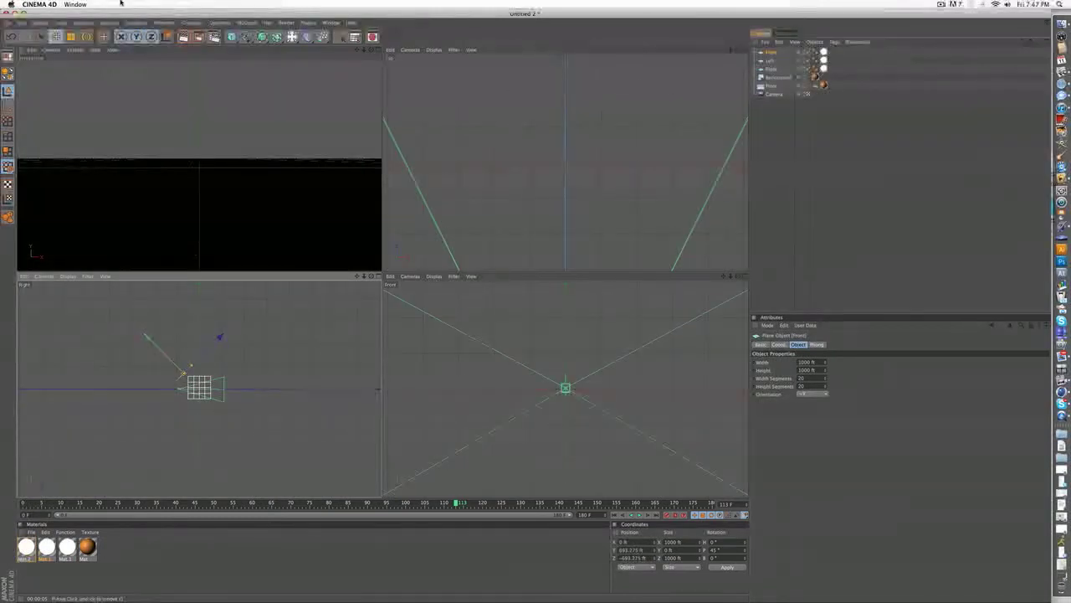
left_click(183, 37)
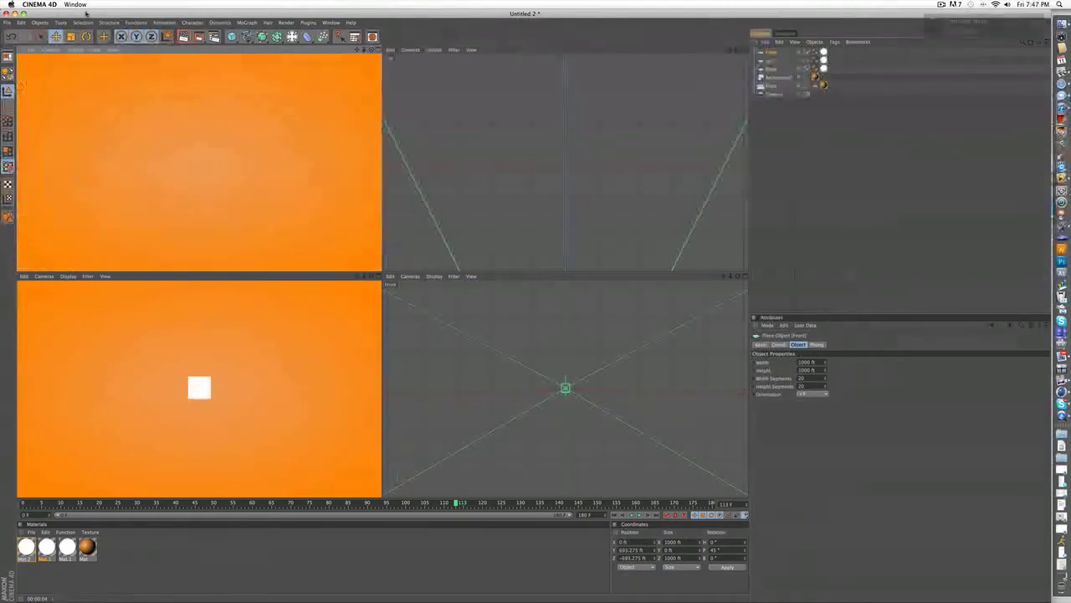
left_click(832, 164)
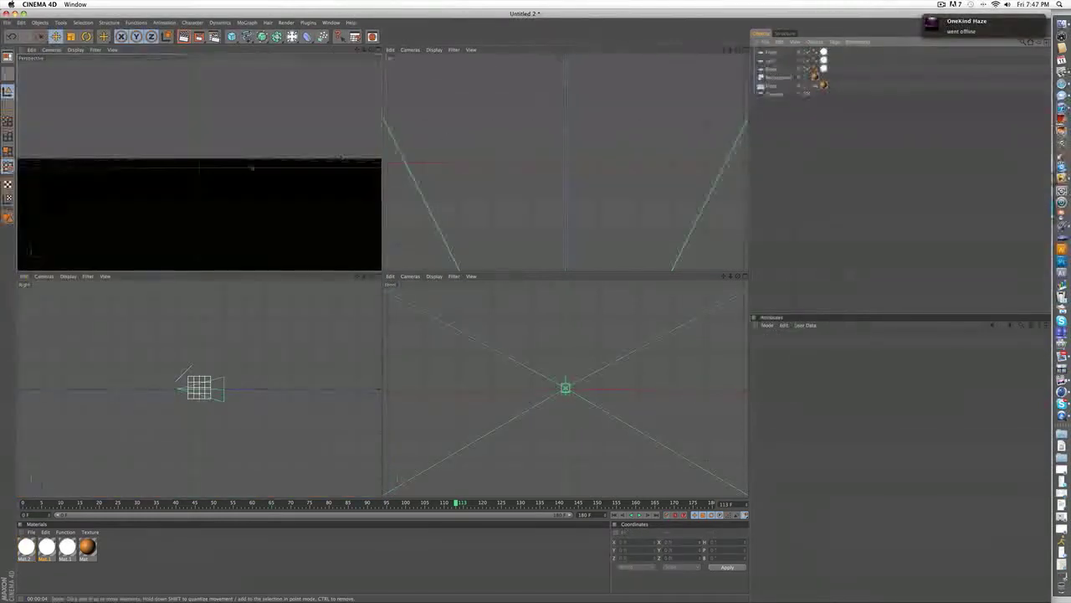
Step: Enlarge the perspective view, add a MoGraph Text Object and replace its text with the letter "a"
left_click(379, 50)
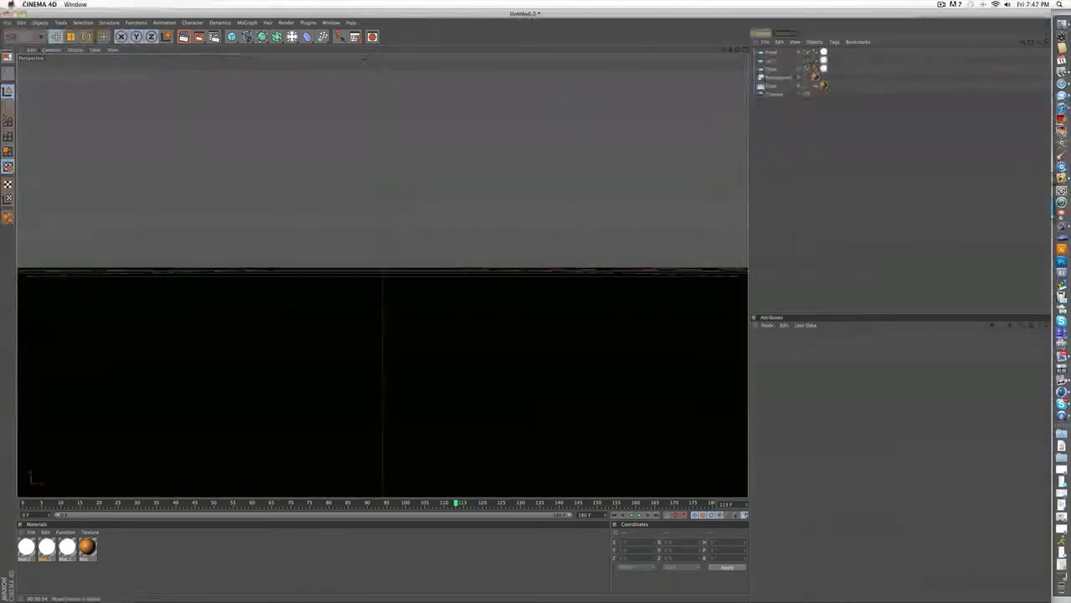
left_click(246, 23)
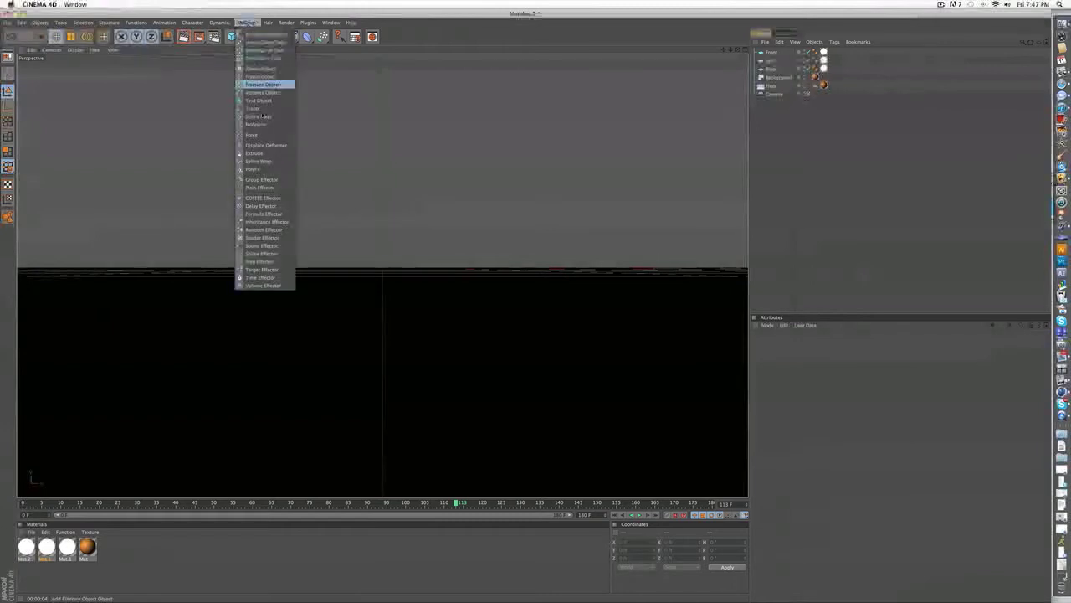
left_click(266, 102)
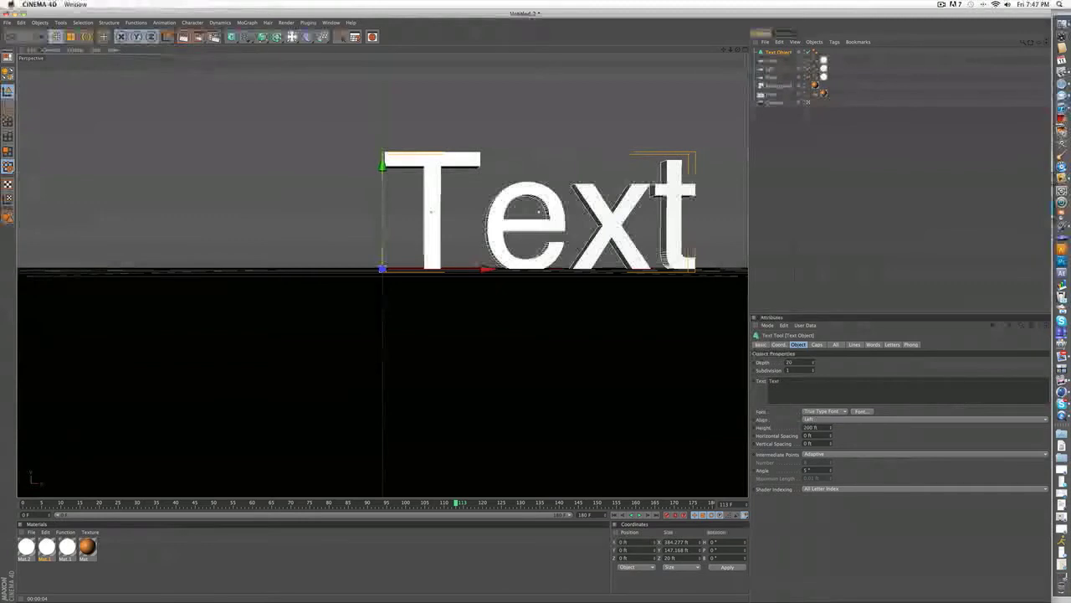
left_click(771, 387)
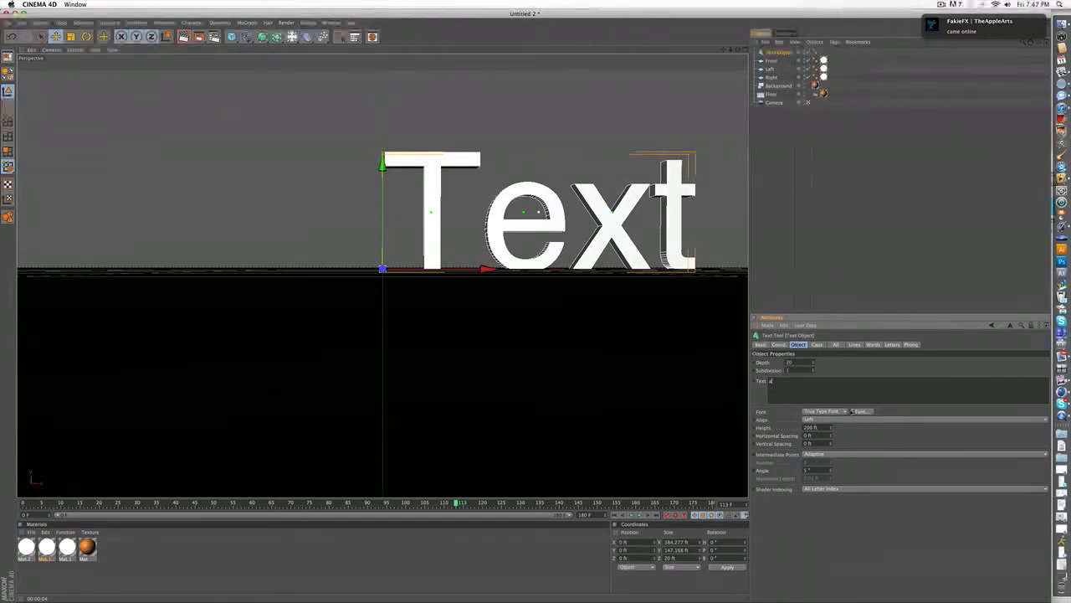
Step: Set the font of the letter "a" to Harabara in the Regular typeface
left_click(856, 410)
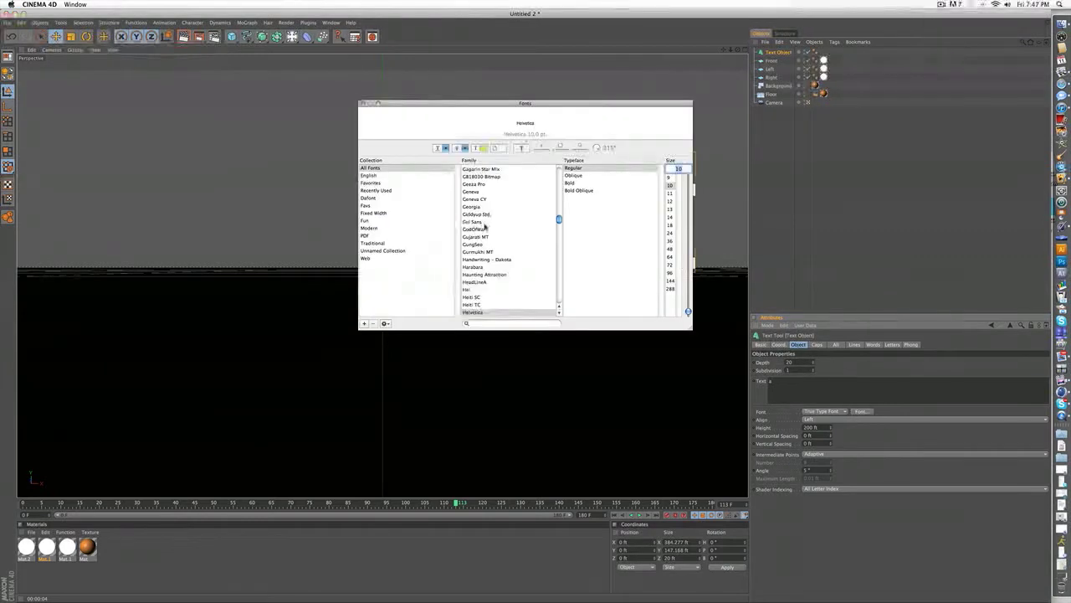
left_click(474, 267)
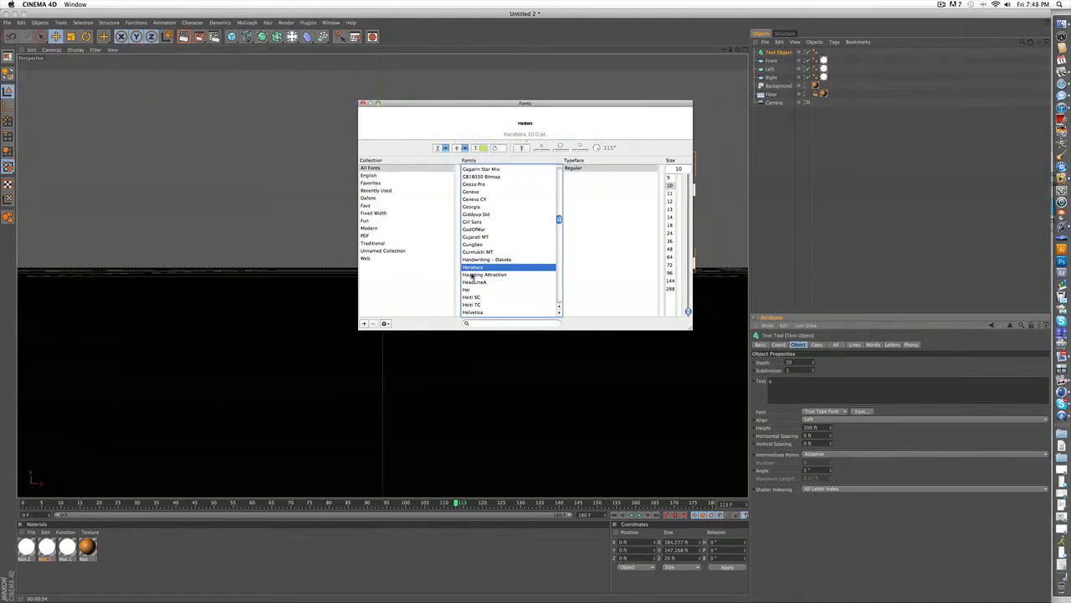
scroll(471, 276, "down", 5)
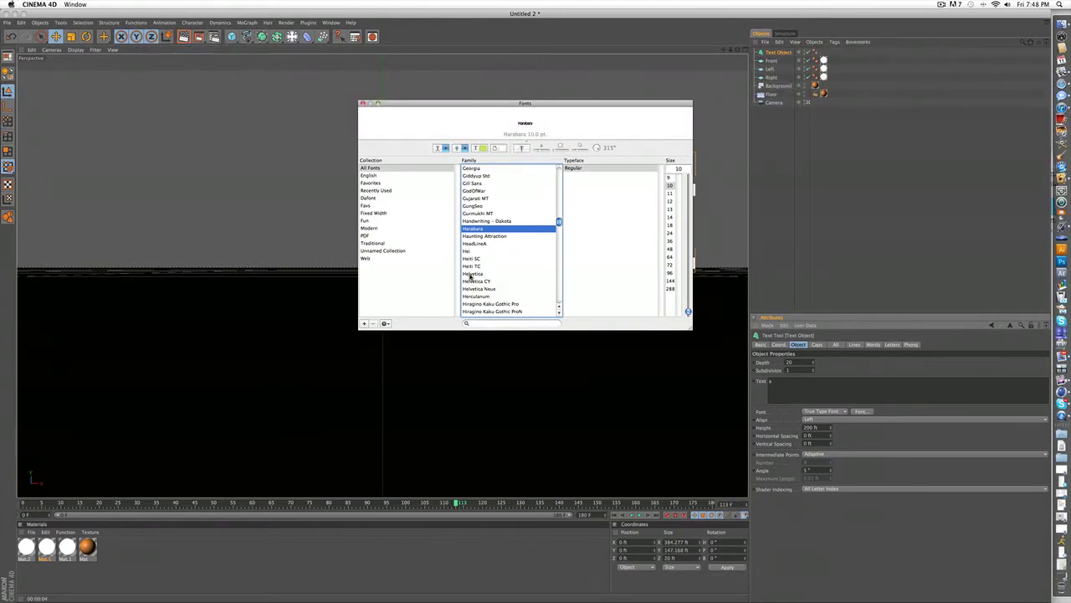
left_click(472, 273)
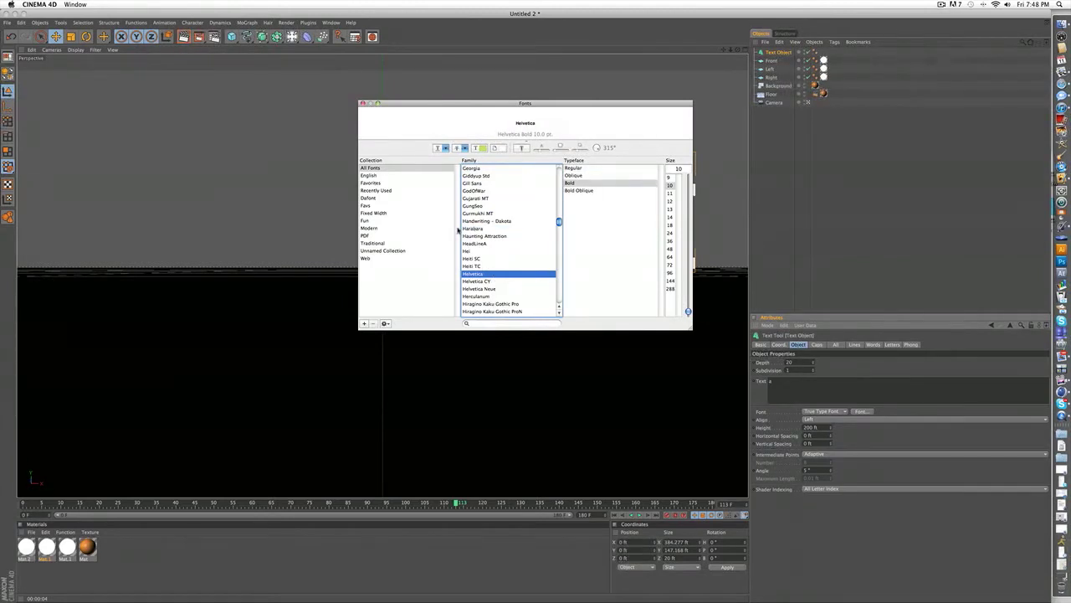
left_click(482, 230)
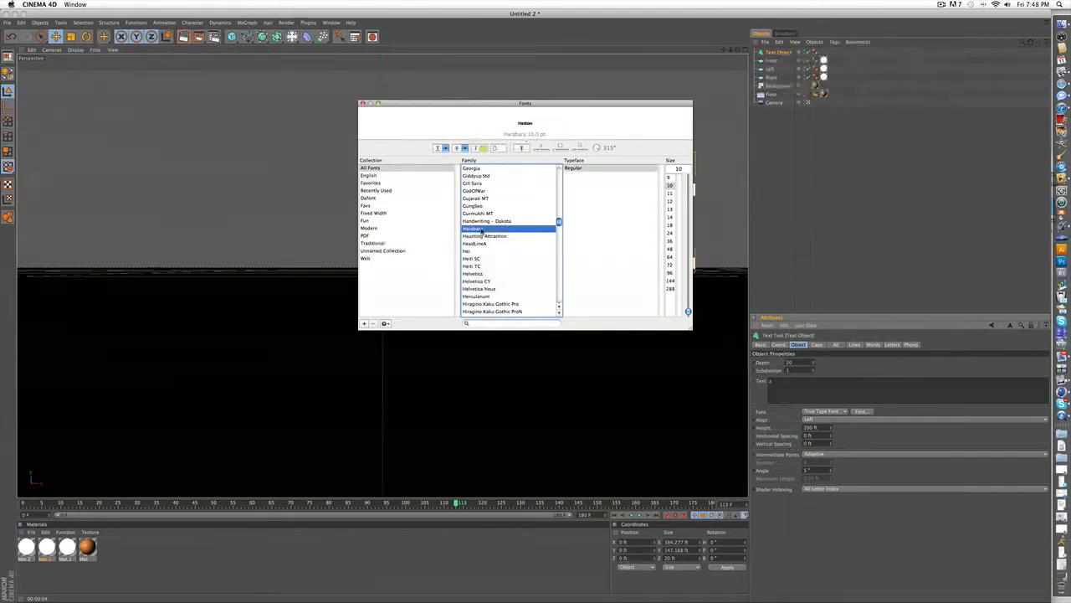
left_click(362, 103)
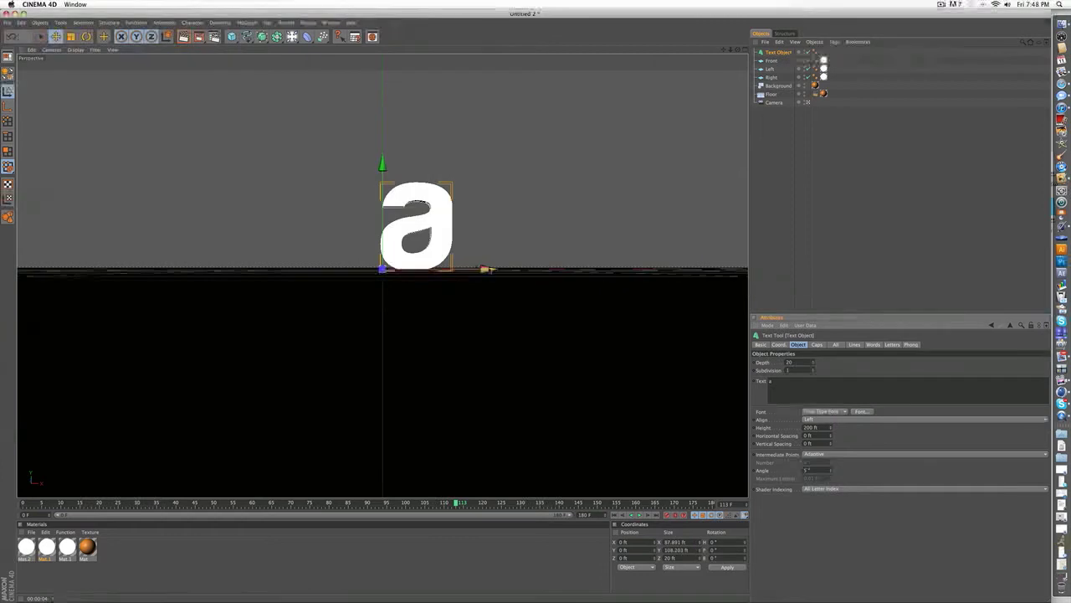
Step: Move the letter to about X -40 ft and increase its extrusion depth to 36
left_click_drag(382, 269, 379, 269)
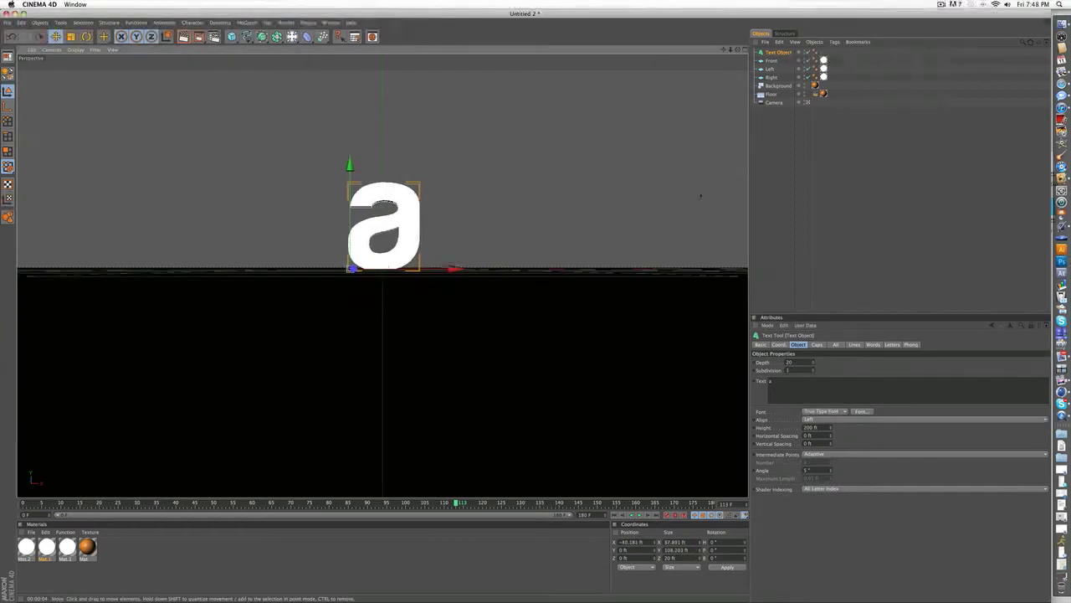
left_click_drag(738, 50, 796, 82)
left_click(798, 363)
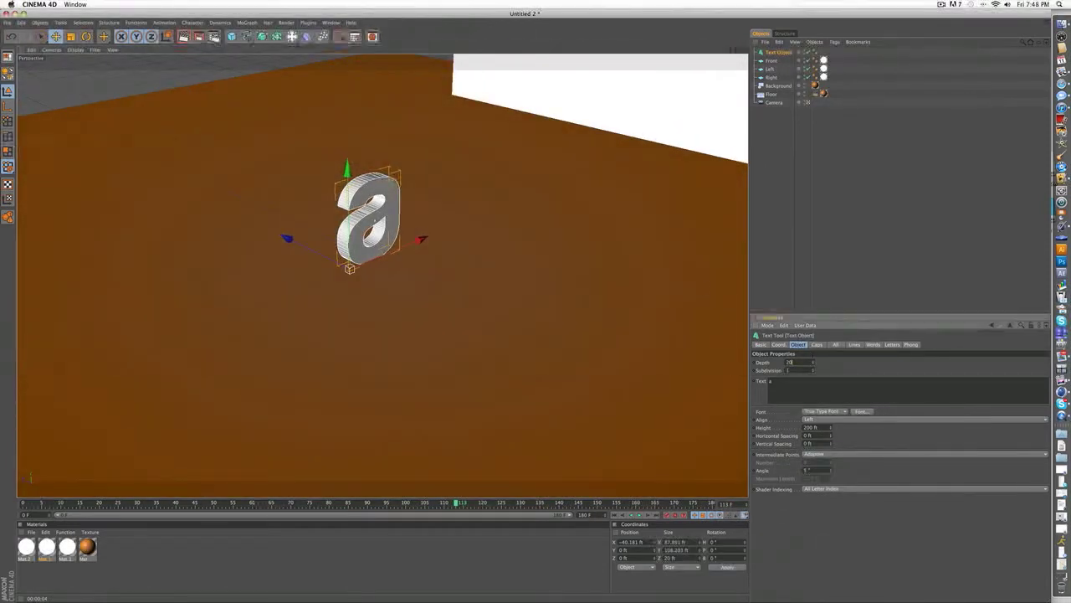
left_click_drag(814, 363, 815, 349)
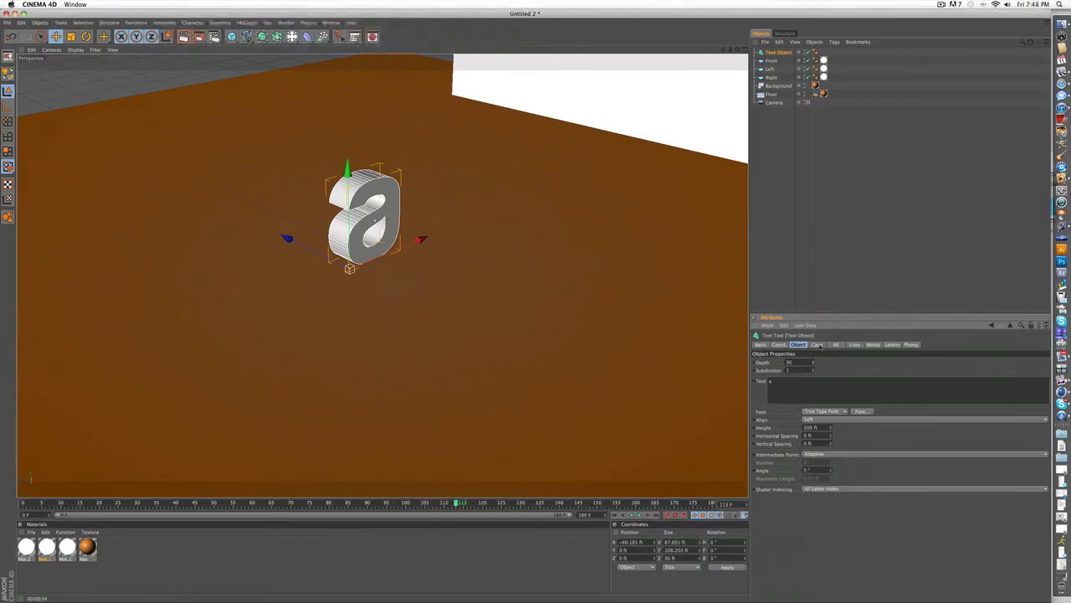
Step: Set both the start and end caps of the letter to Fillet Cap
left_click(817, 344)
left_click(820, 362)
left_click(820, 394)
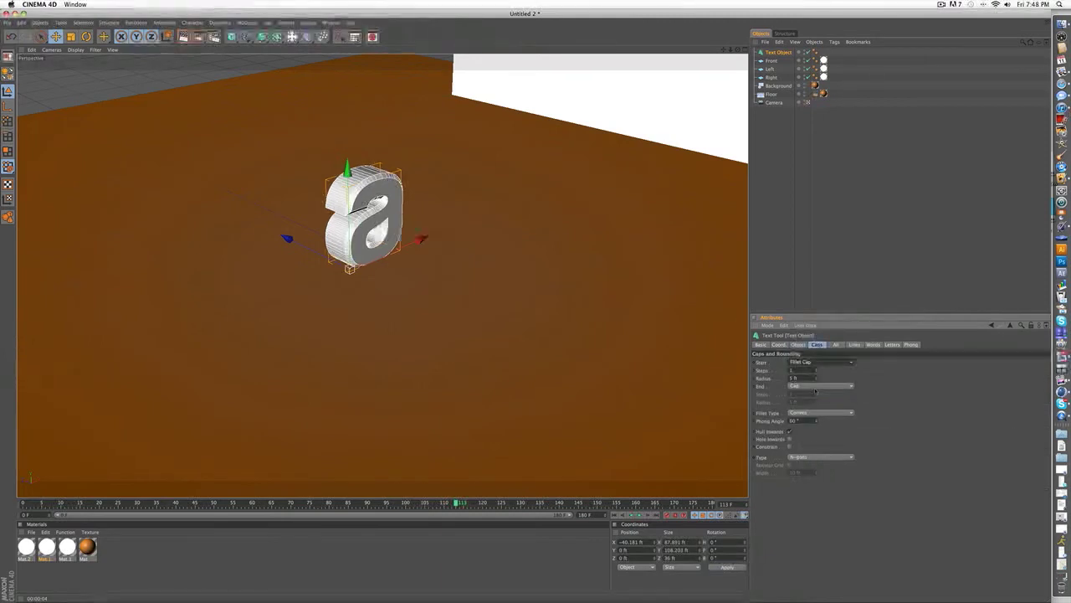
left_click(820, 385)
left_click(803, 416)
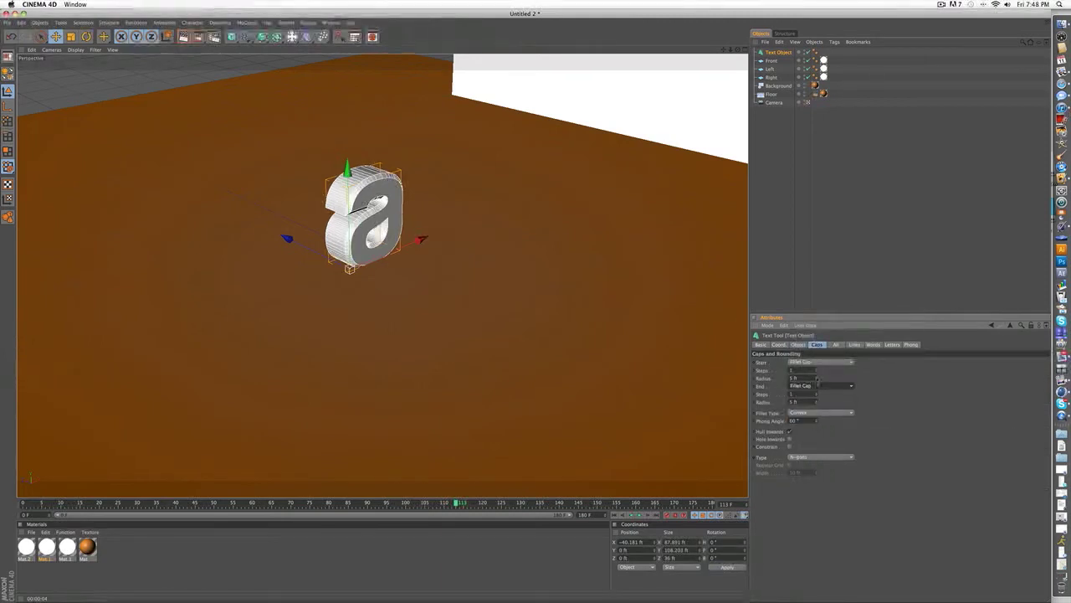
Step: Round both caps with a 3 ft radius, using 13 steps for the start fillet and 15 for the end
left_click(817, 381)
left_click(817, 381)
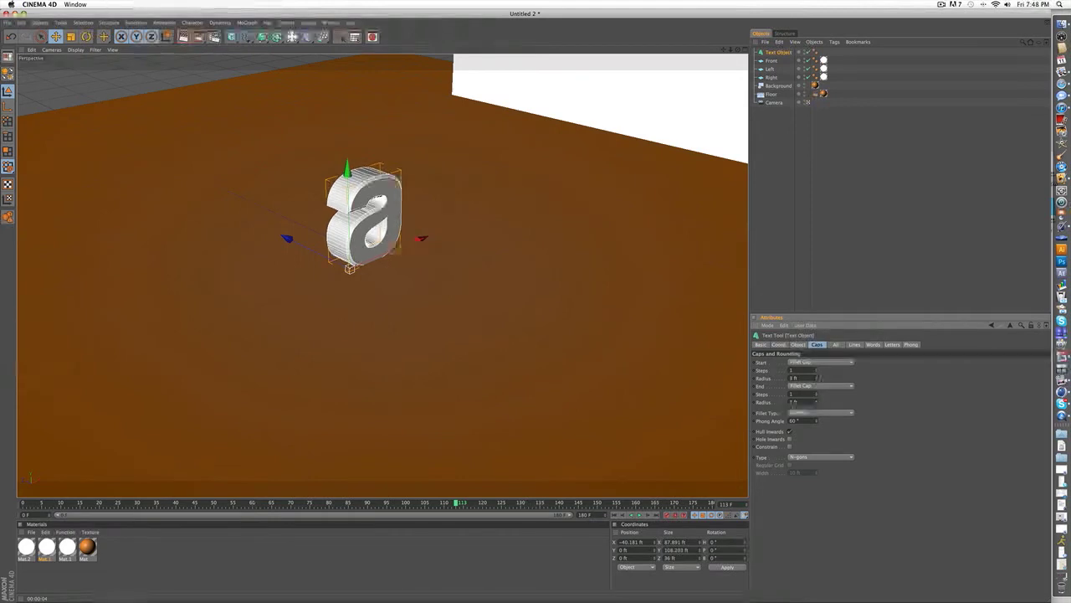
left_click(817, 393)
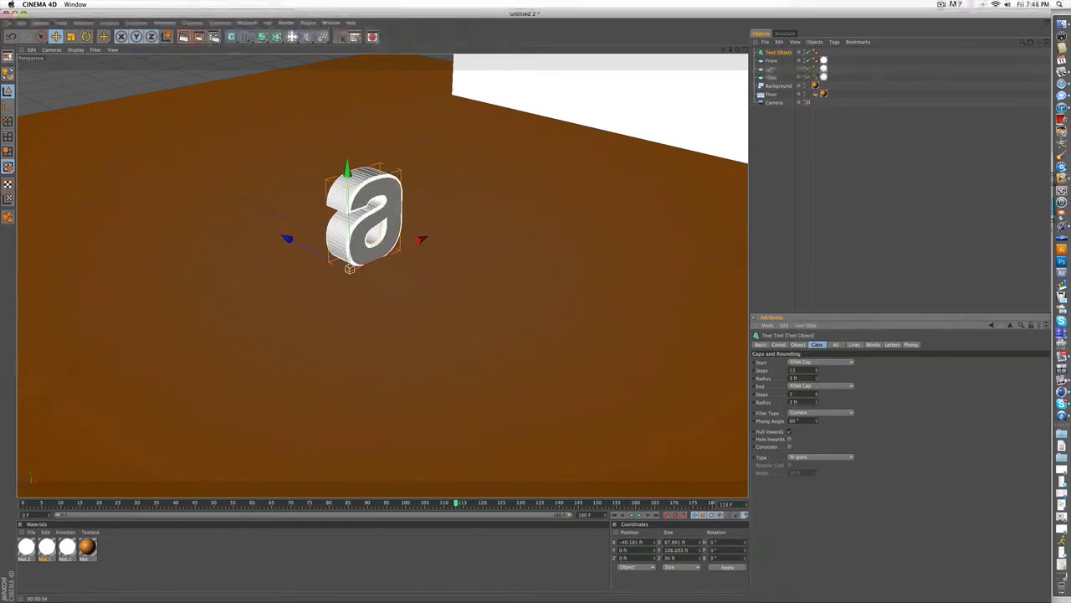
left_click(822, 193)
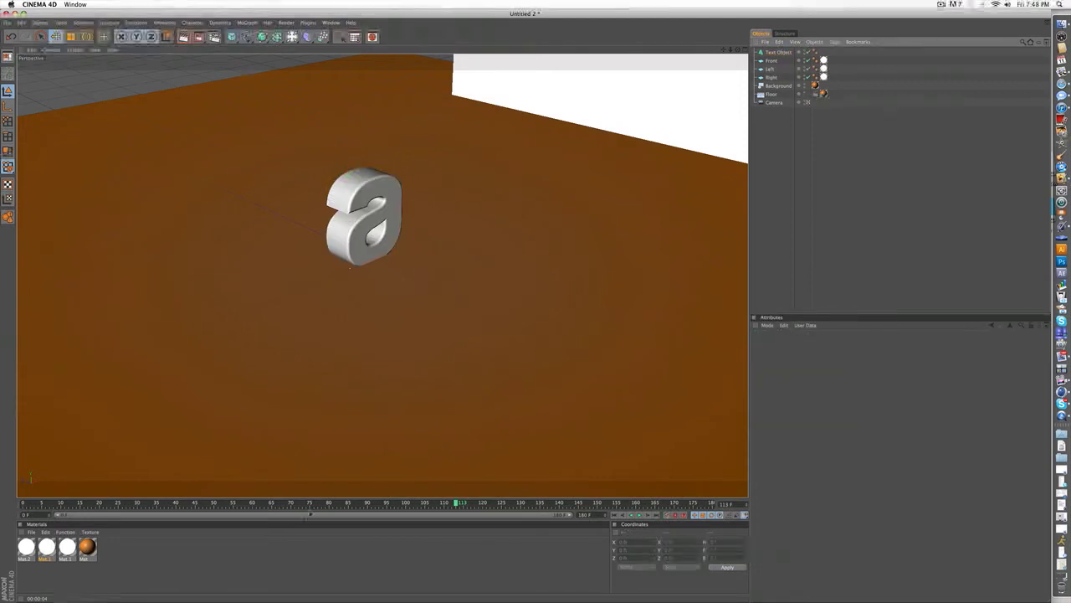
Step: Return to the four-view layout and test-render the letter in the perspective view
left_click(336, 502)
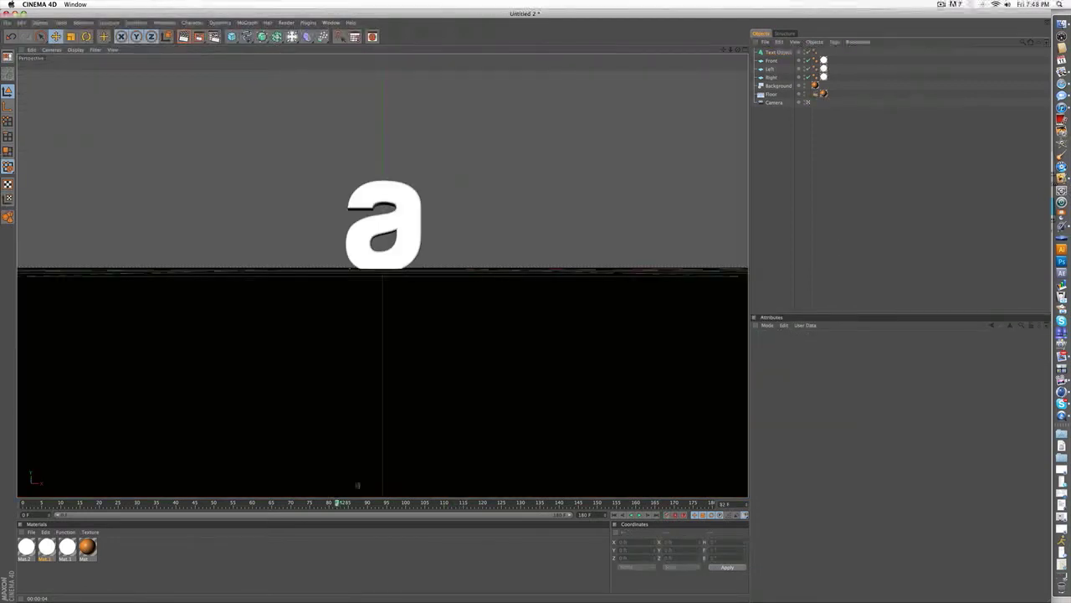
left_click(745, 50)
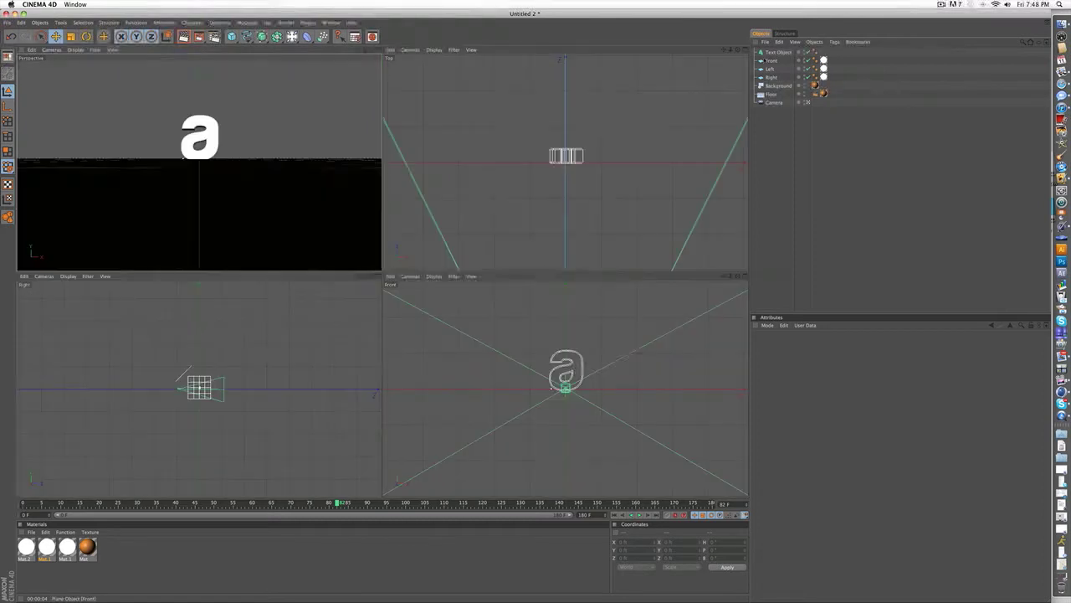
left_click(198, 36)
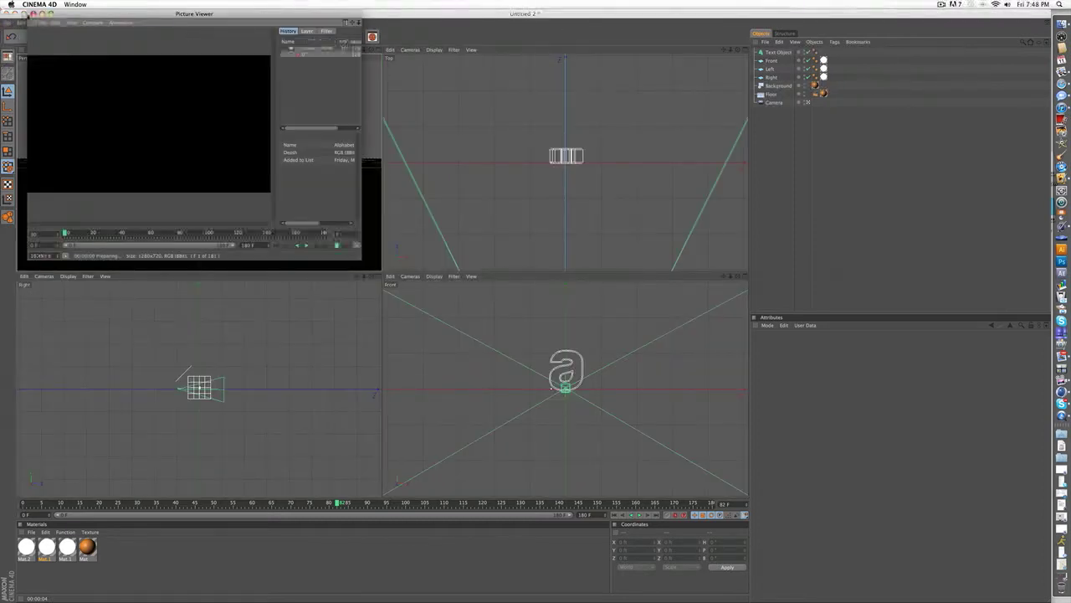
left_click(33, 13)
left_click(578, 196)
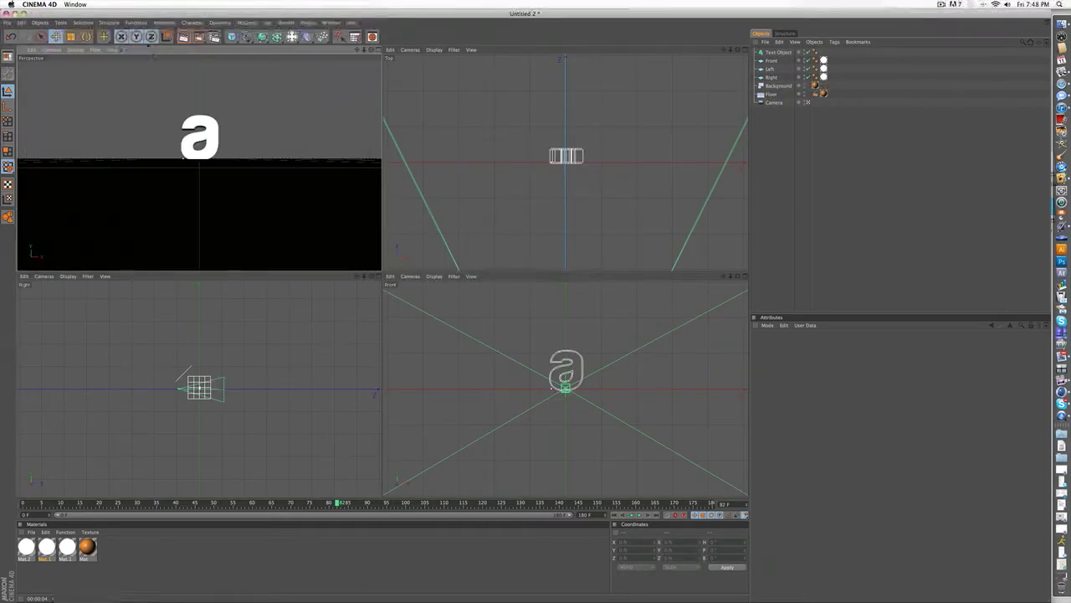
left_click(183, 37)
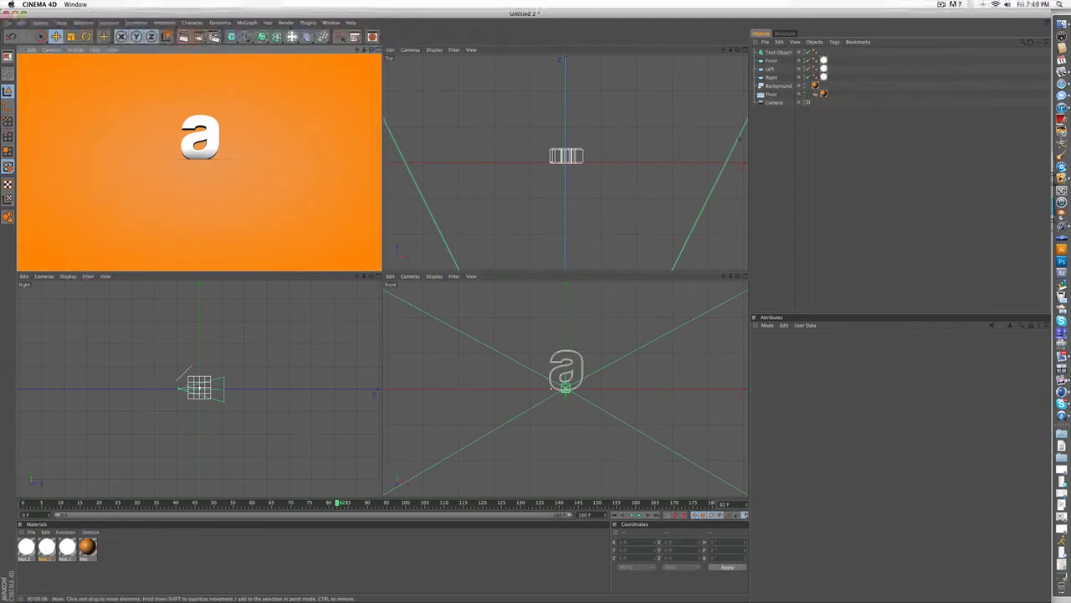
key("a")
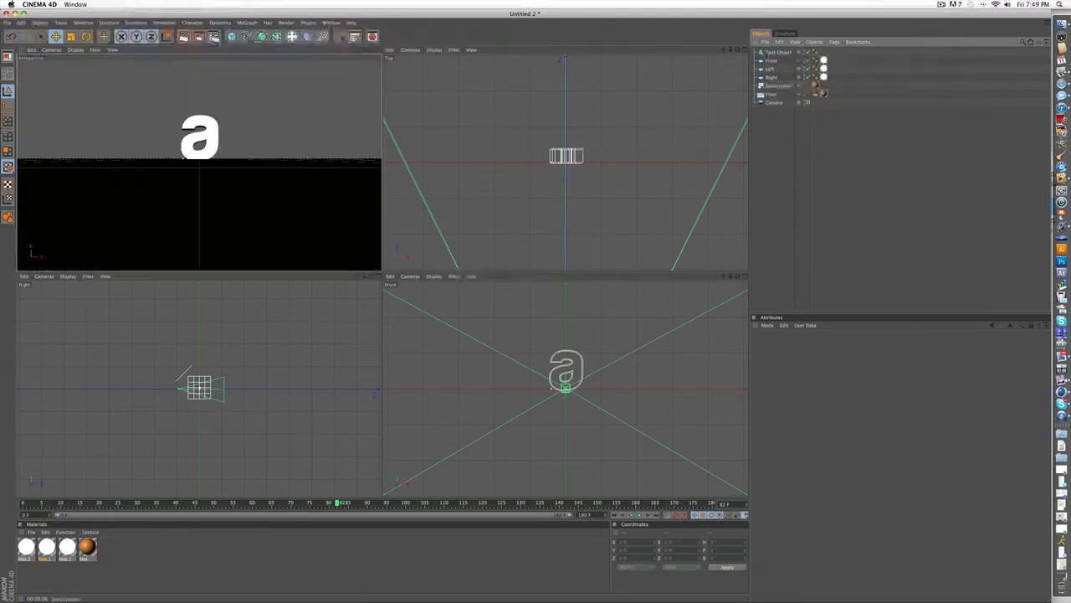
Step: Duplicate the letter "a" Text Object and change the copies' text and font to make the letters b to f
left_click(770, 53)
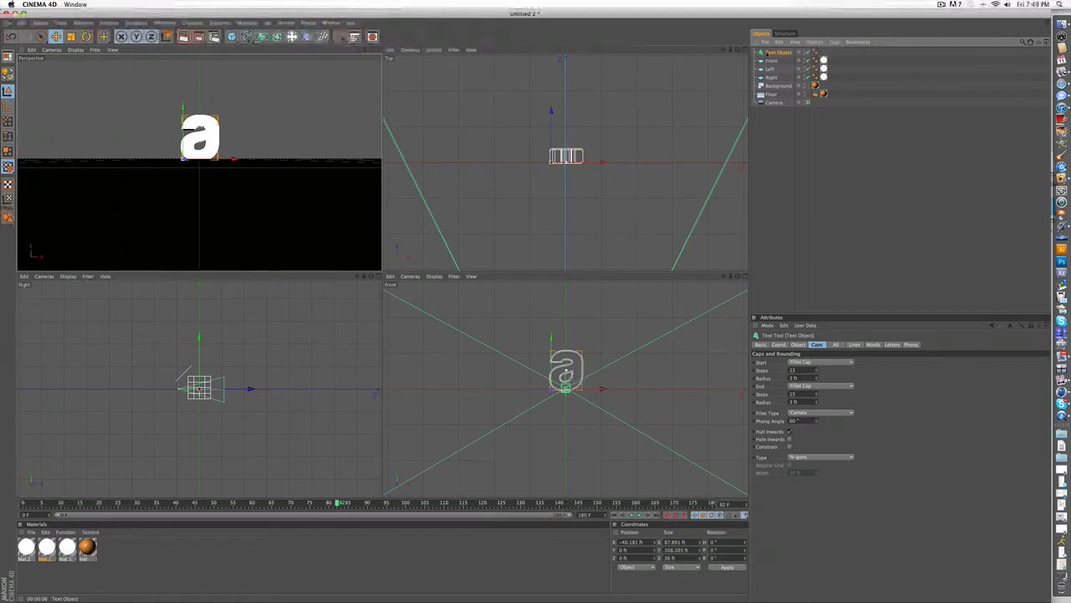
left_click_drag(768, 57, 772, 115, "ctrl")
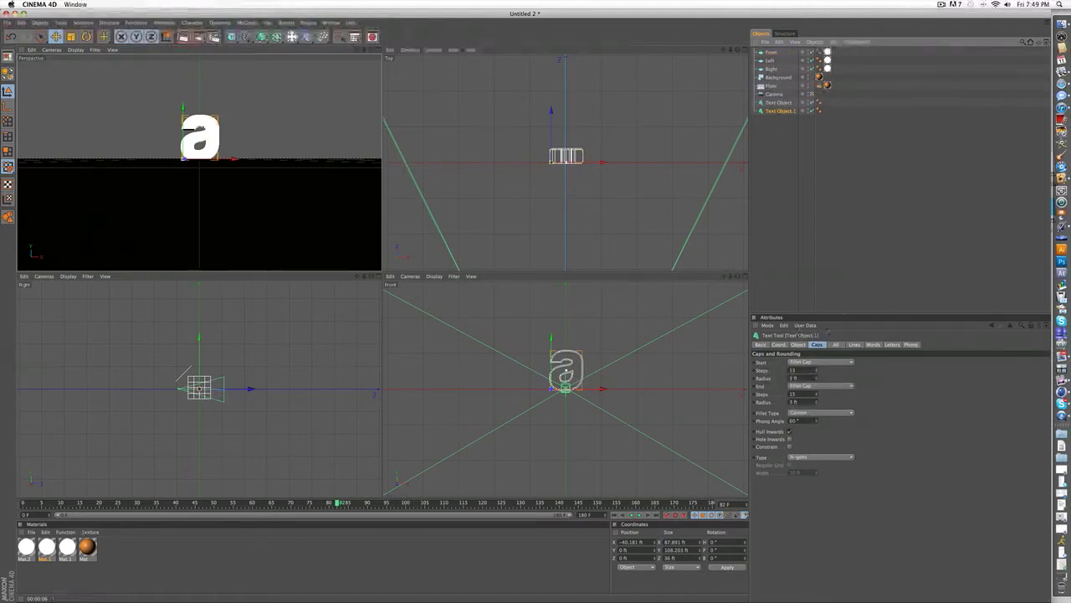
left_click(795, 345)
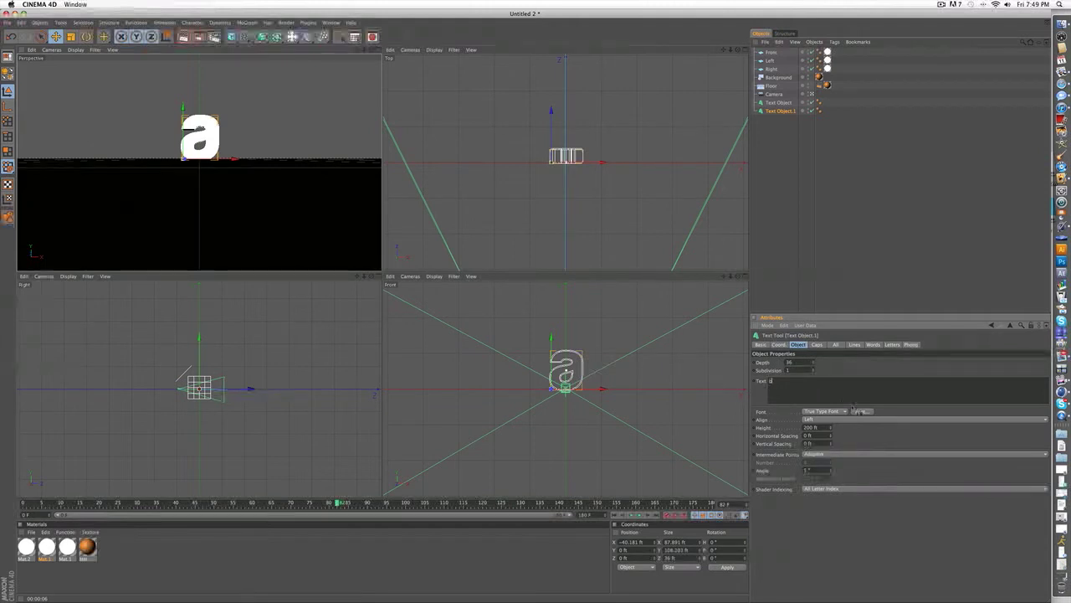
left_click(862, 411)
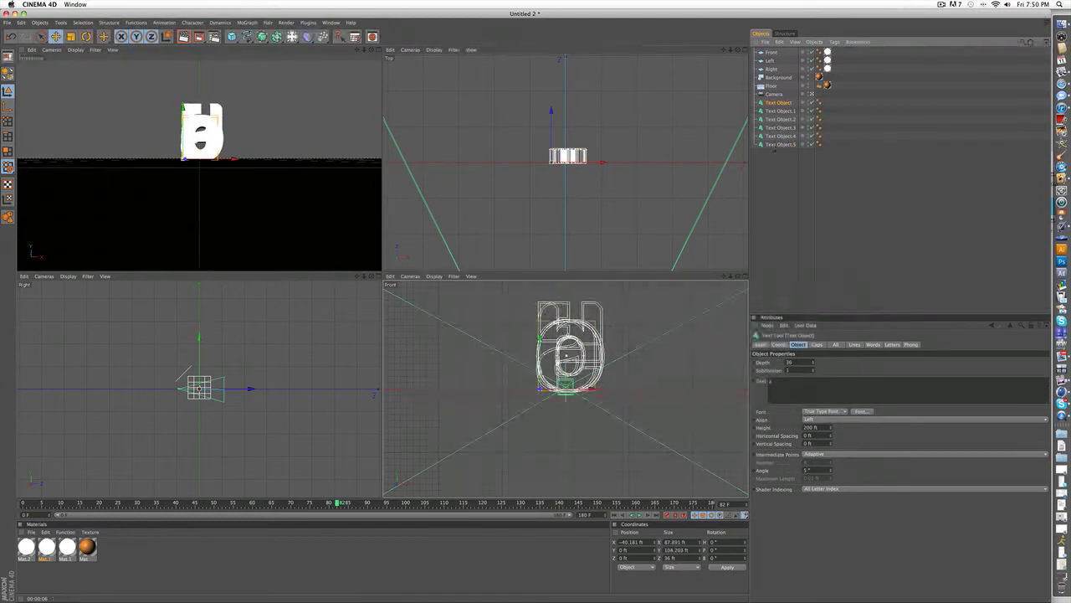
Step: Add a MoGraph Cloner Object and place all six Text Objects inside it
left_click(776, 145, "shift")
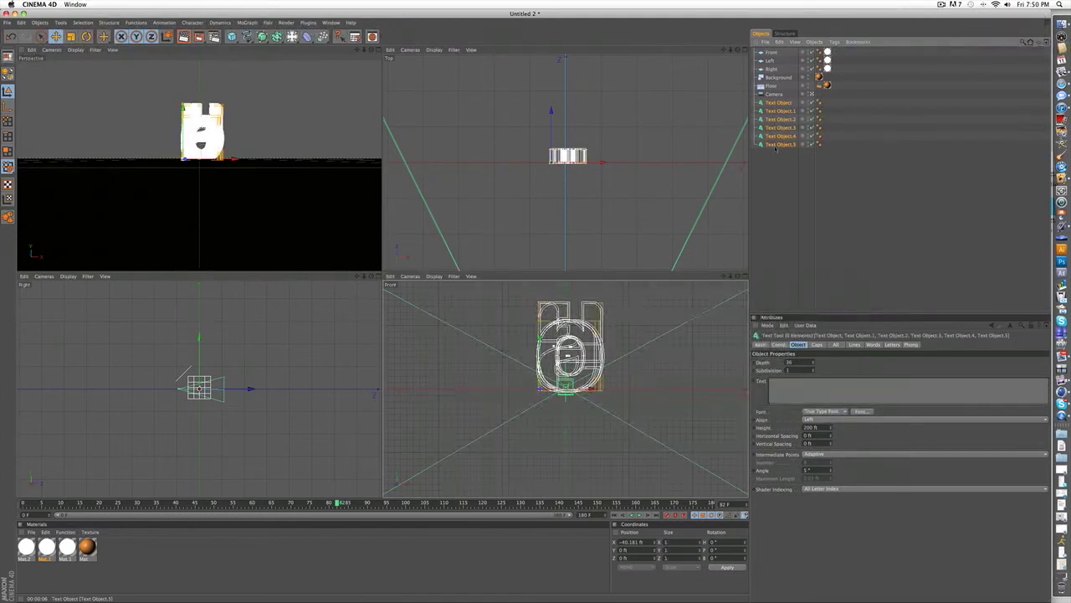
left_click(777, 167)
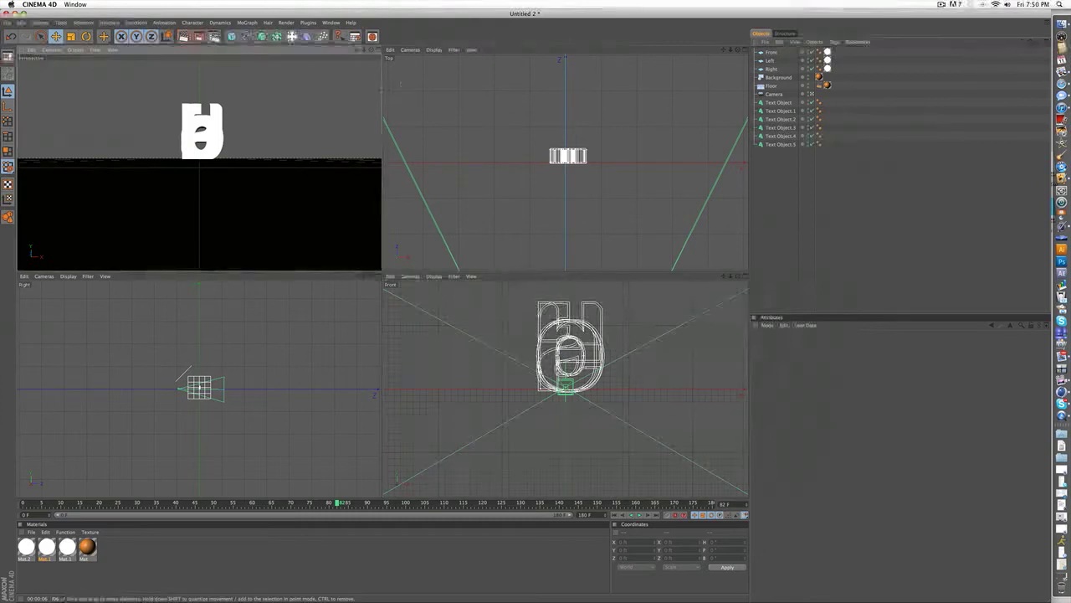
left_click(256, 24)
left_click(261, 68)
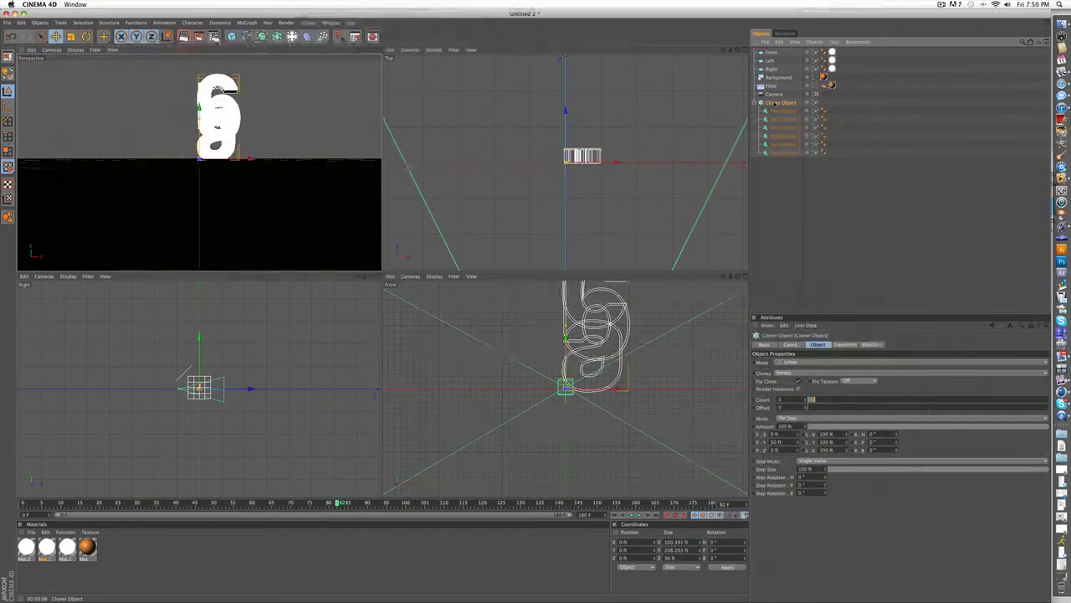
left_click(755, 102)
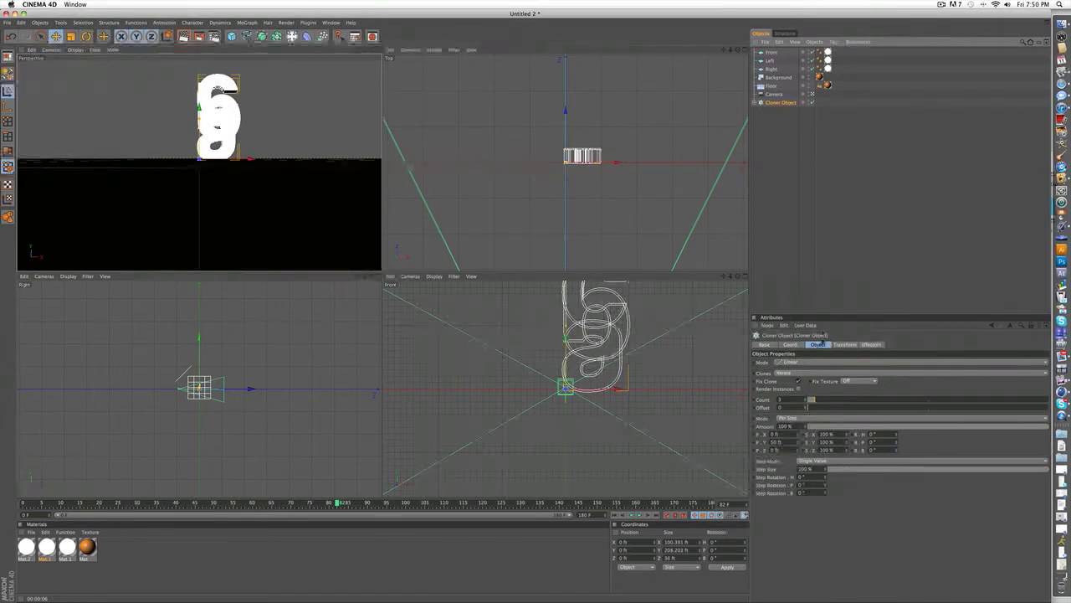
Step: Switch the cloner to Grid Array mode and set its count to 3 on each axis
left_click(787, 362)
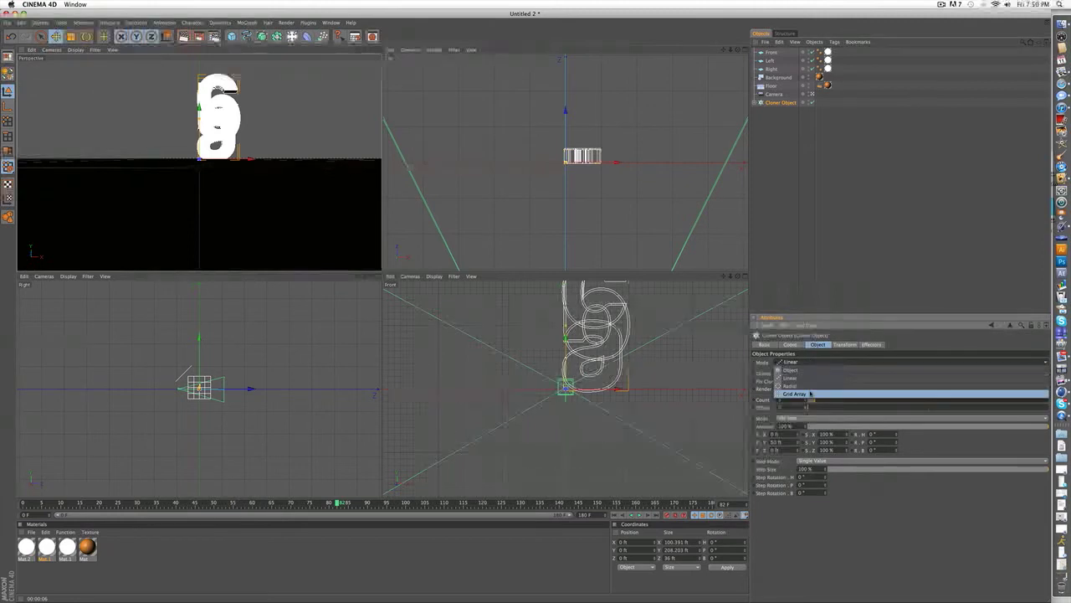
left_click(811, 393)
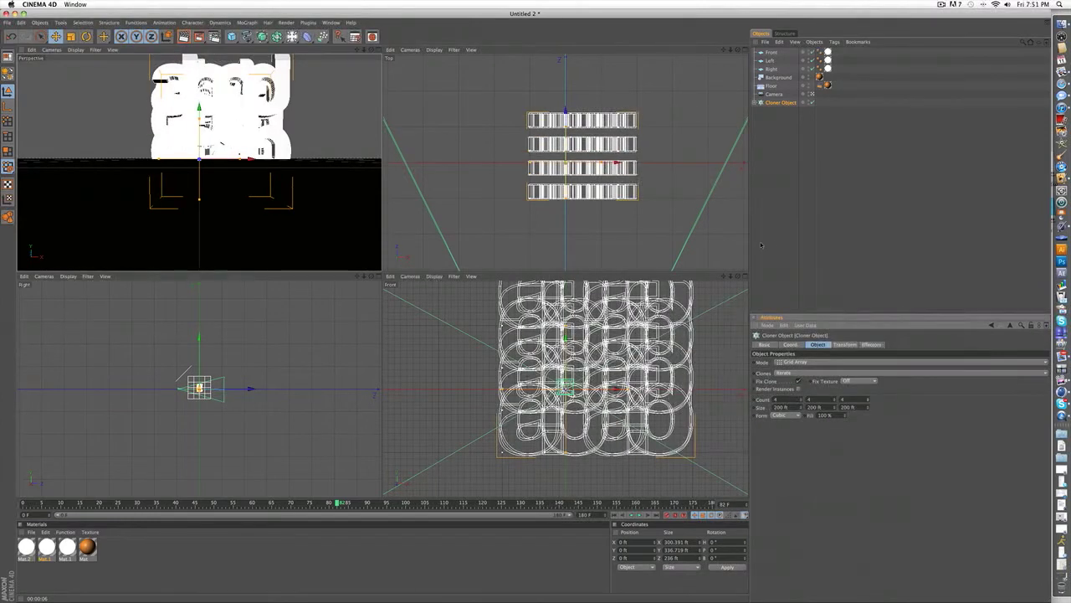
left_click(761, 245)
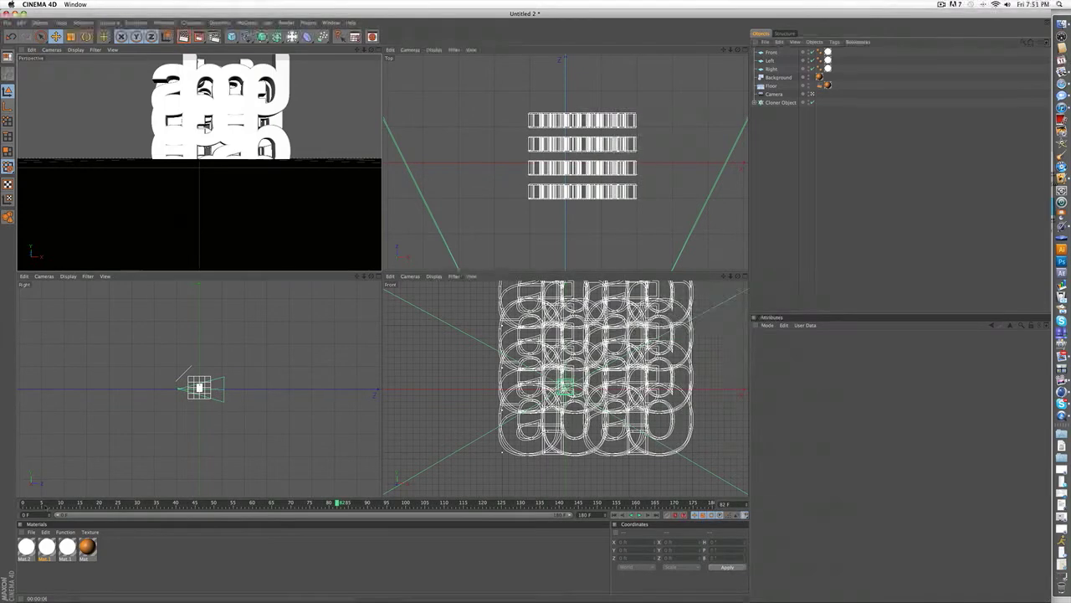
left_click(772, 103)
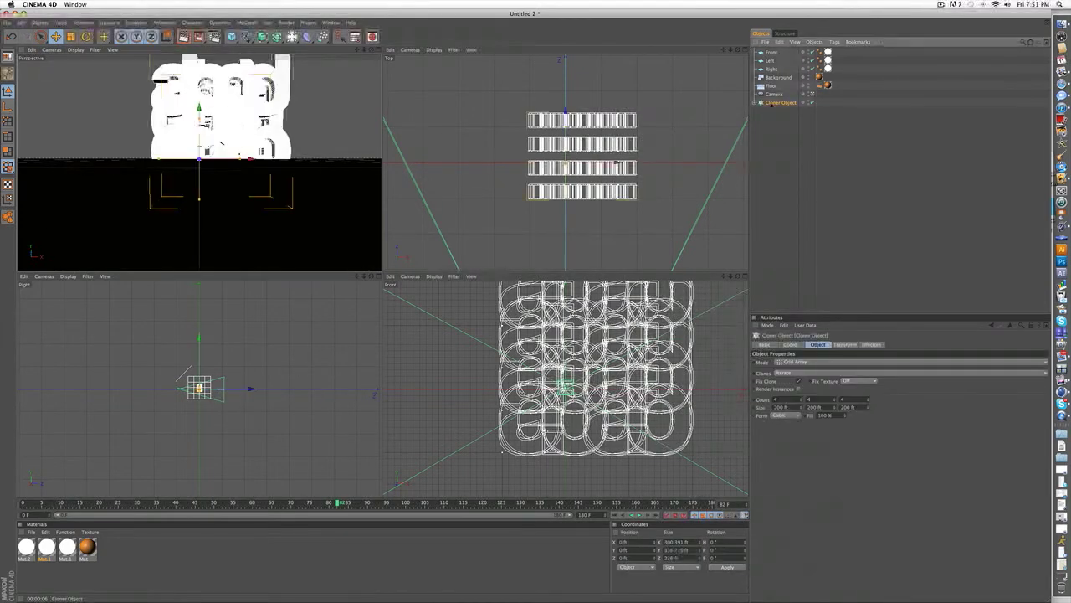
left_click(801, 400)
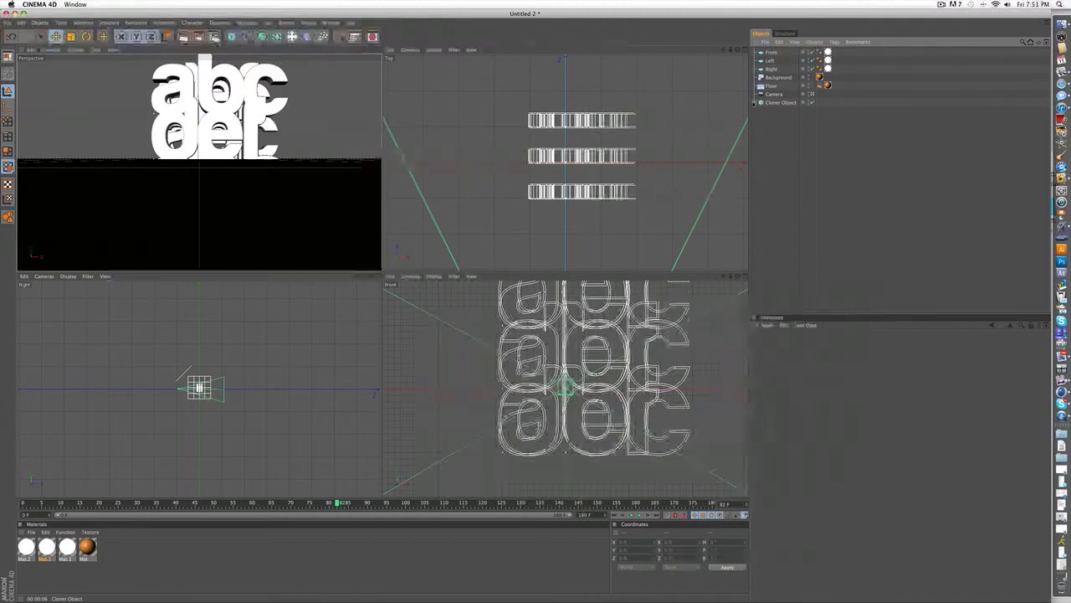
Step: Reduce the text height of all six letters inside the cloner to about 166 ft
left_click(756, 102)
left_click(776, 111)
left_click(784, 152, "shift")
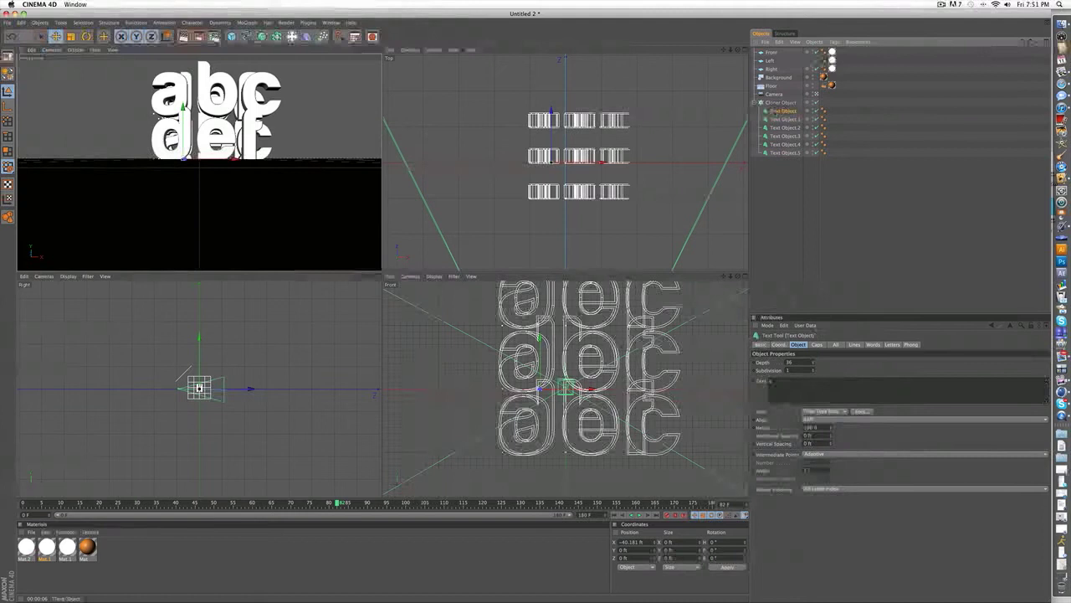
left_click(755, 102)
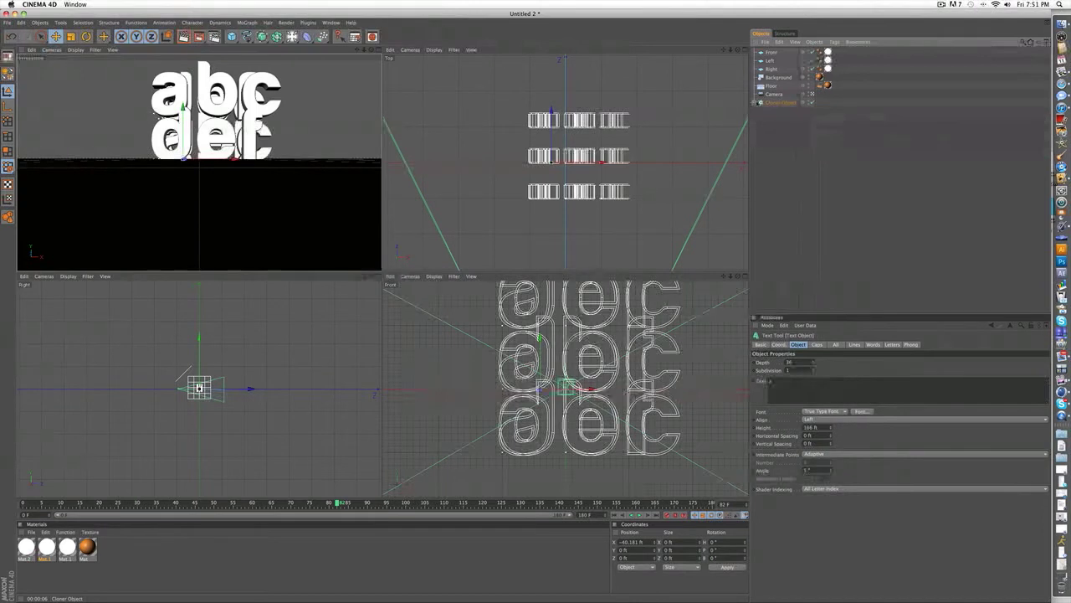
Step: Apply a MoGraph Random Effector to the Cloner Object holding the letters
left_click(779, 103)
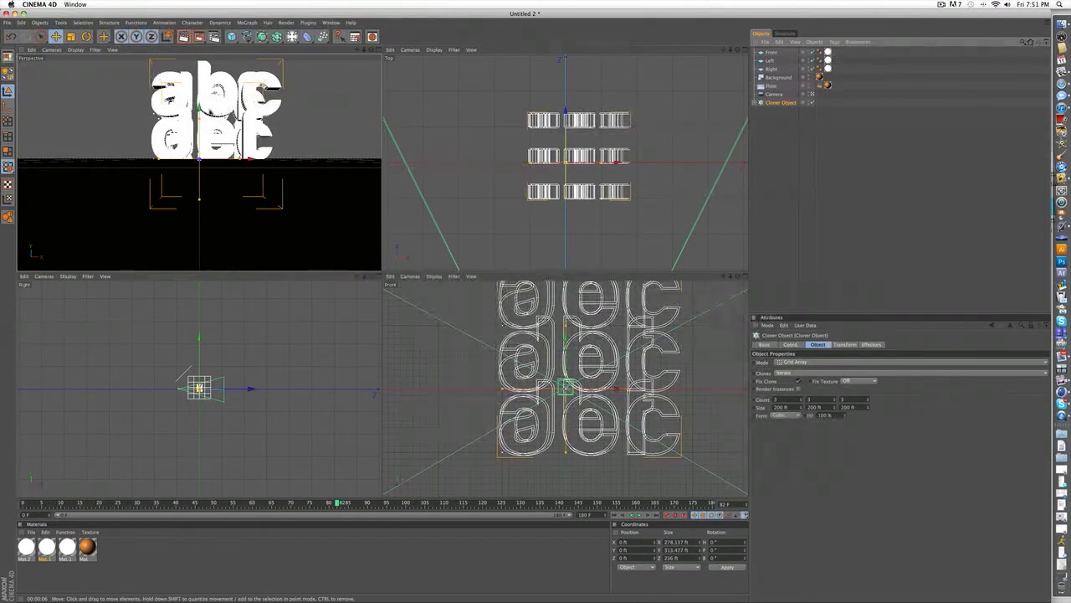
left_click(248, 23)
left_click(249, 22)
left_click(249, 23)
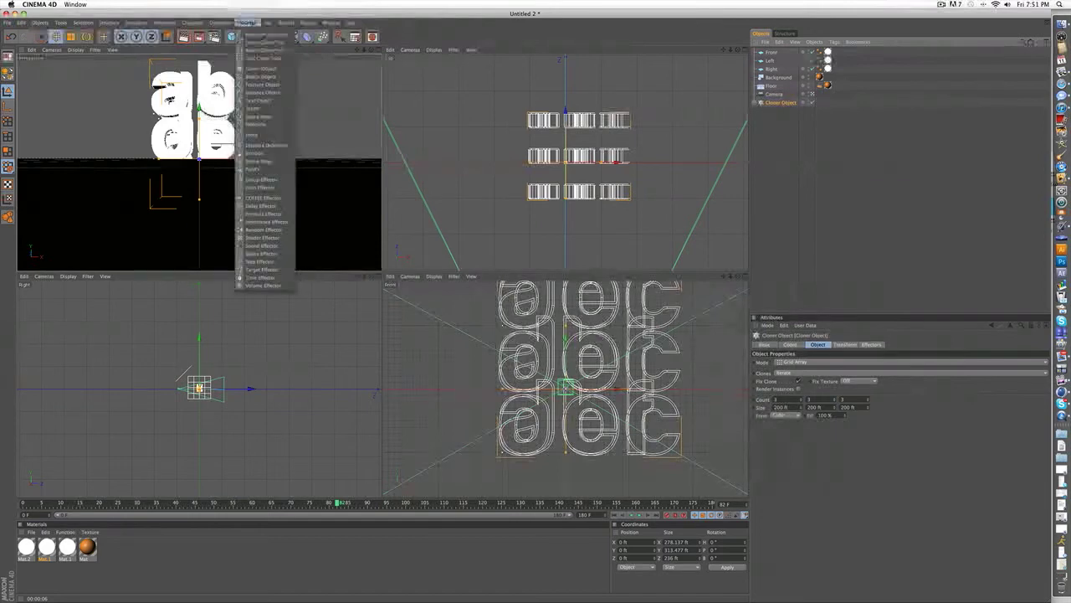
left_click(262, 229)
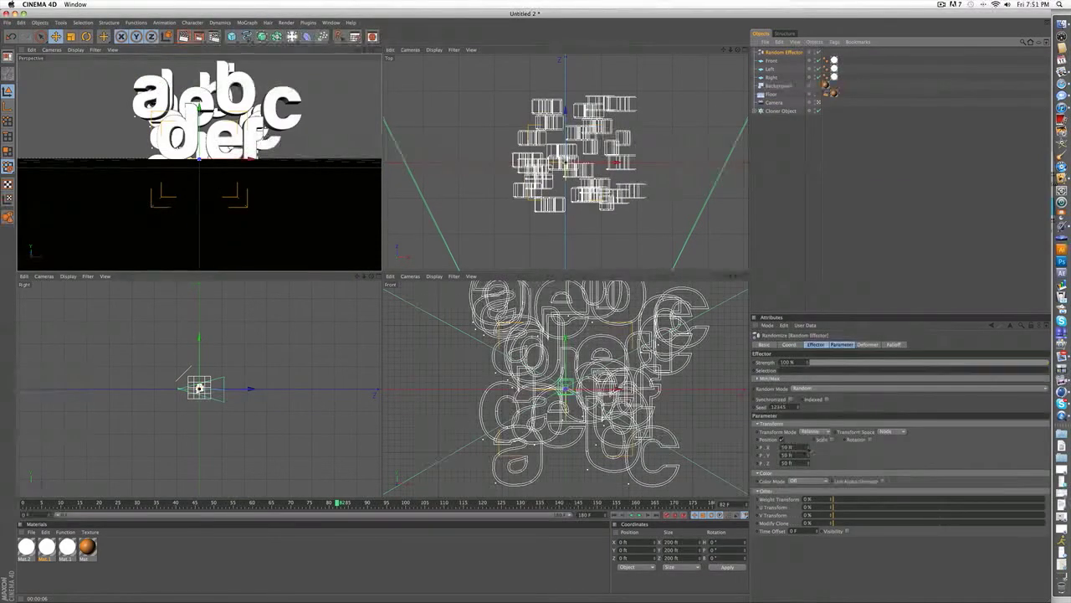
Step: Adjust the Random Effector's position offsets, with X at -20 ft and Z at 20 ft, and enable uniform scale variation of 0.08
left_click_drag(808, 448, 809, 503)
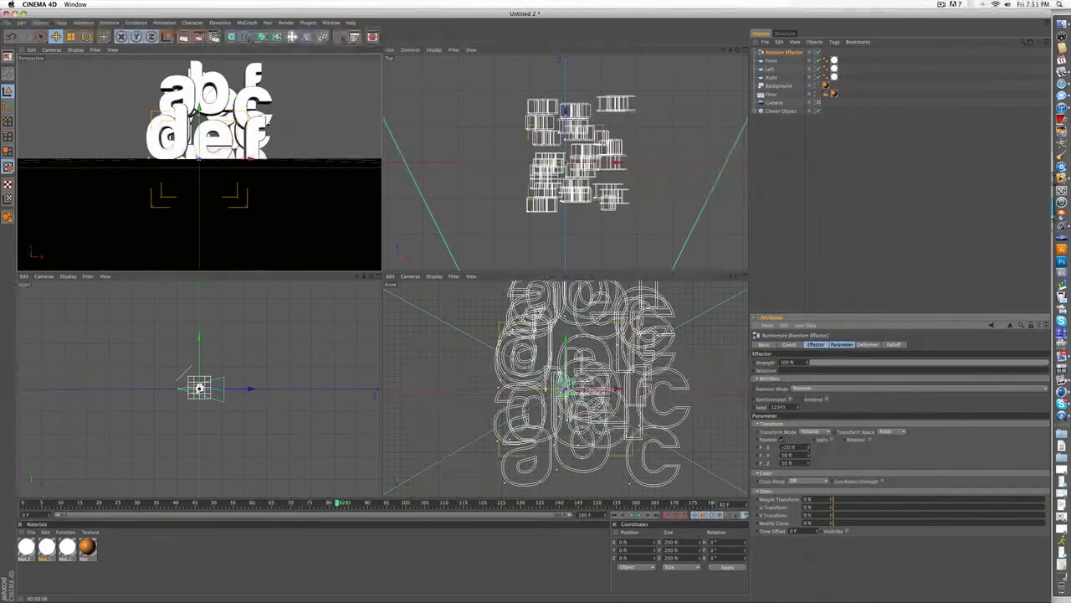
mouse_move(808, 456)
left_mouse_down()
mouse_move(808, 361)
mouse_move(808, 464)
left_mouse_up()
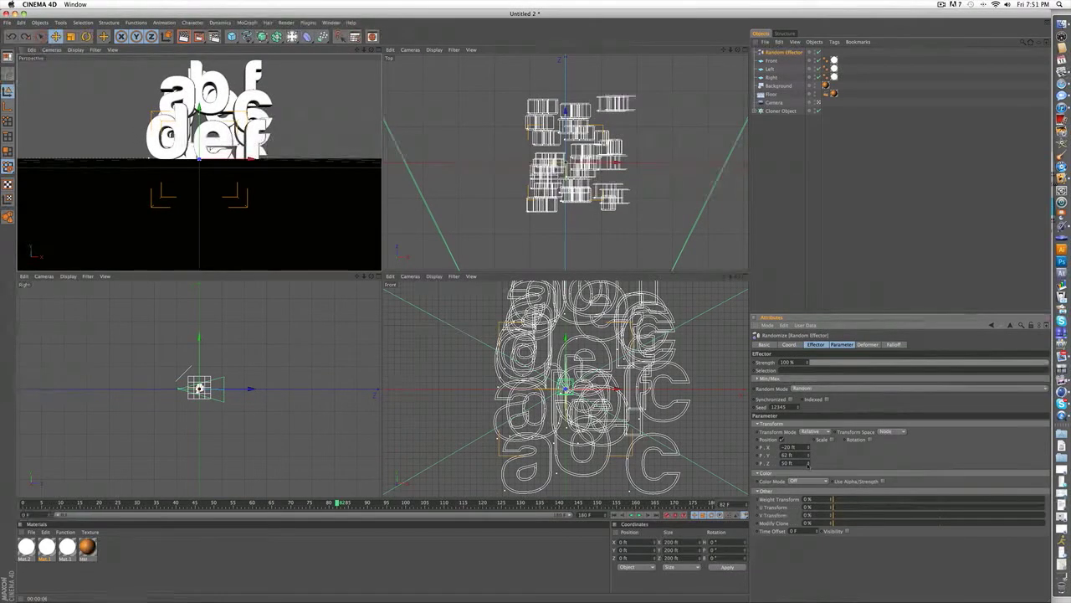
left_click(831, 439)
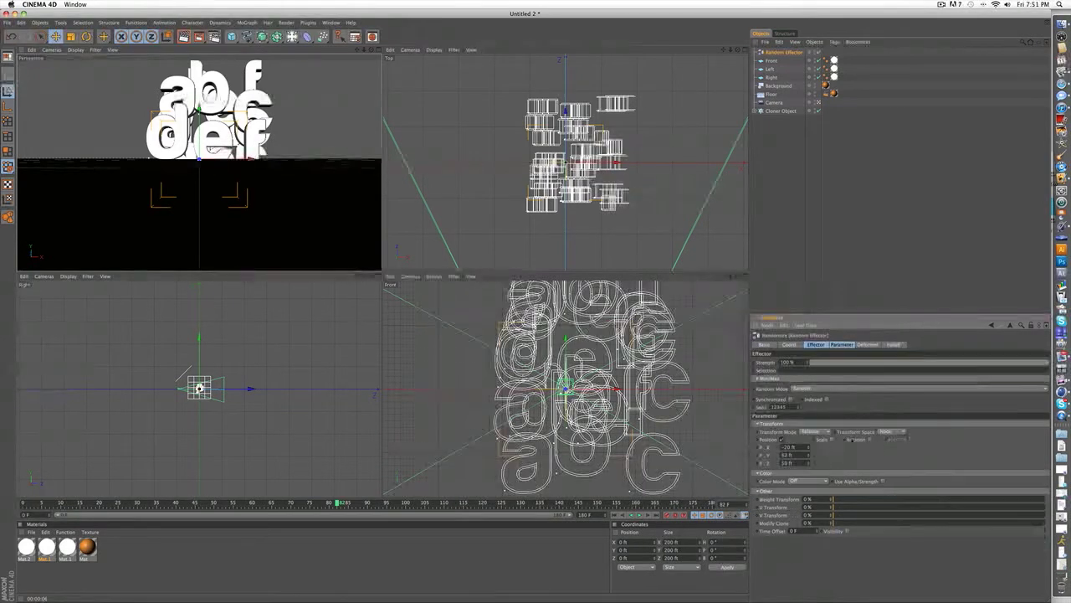
left_click(832, 438)
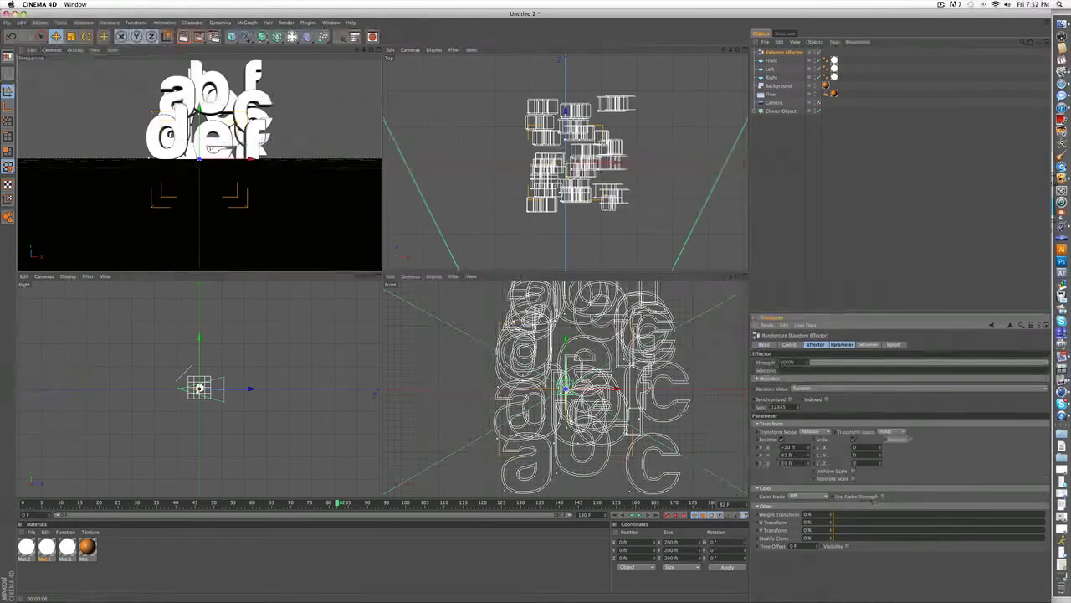
left_click(854, 471)
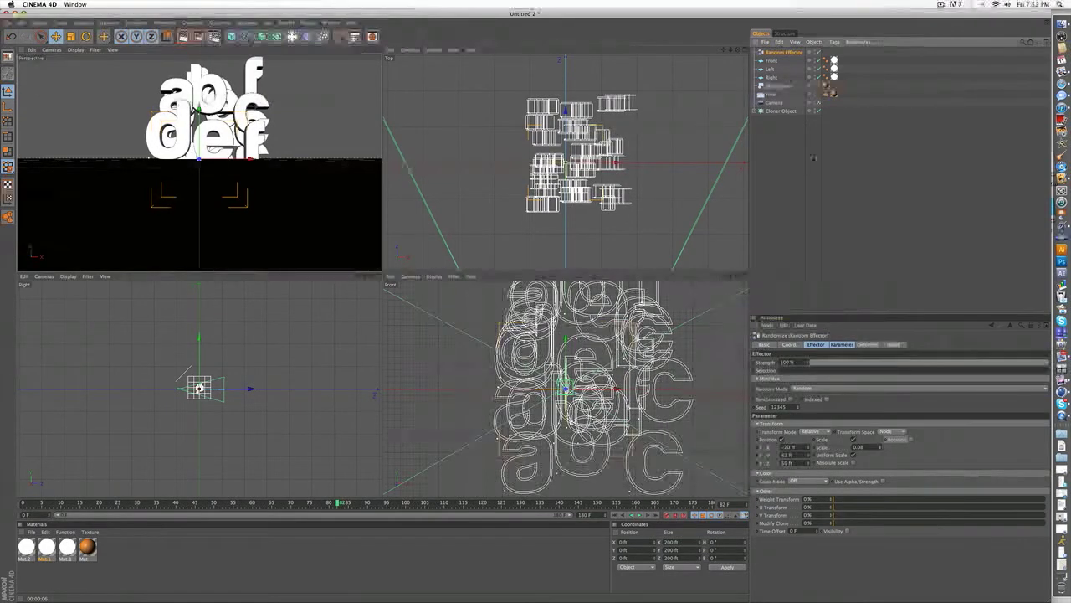
Step: Raise the Cloner Object high above the floor, out of the perspective view, and deselect it
left_click(786, 110)
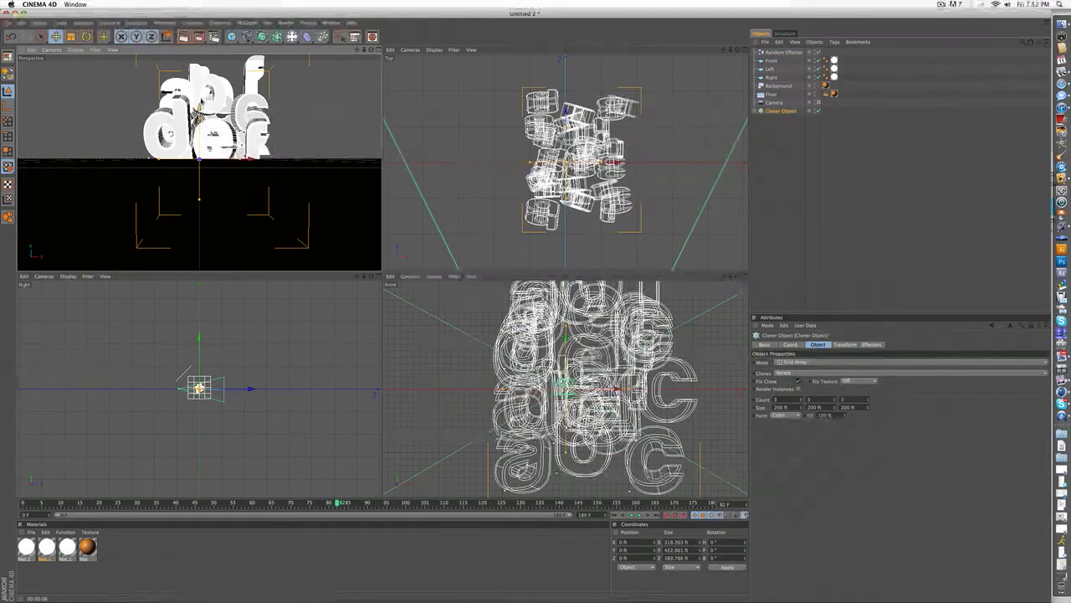
left_click_drag(199, 109, 199, 0)
left_click(757, 150)
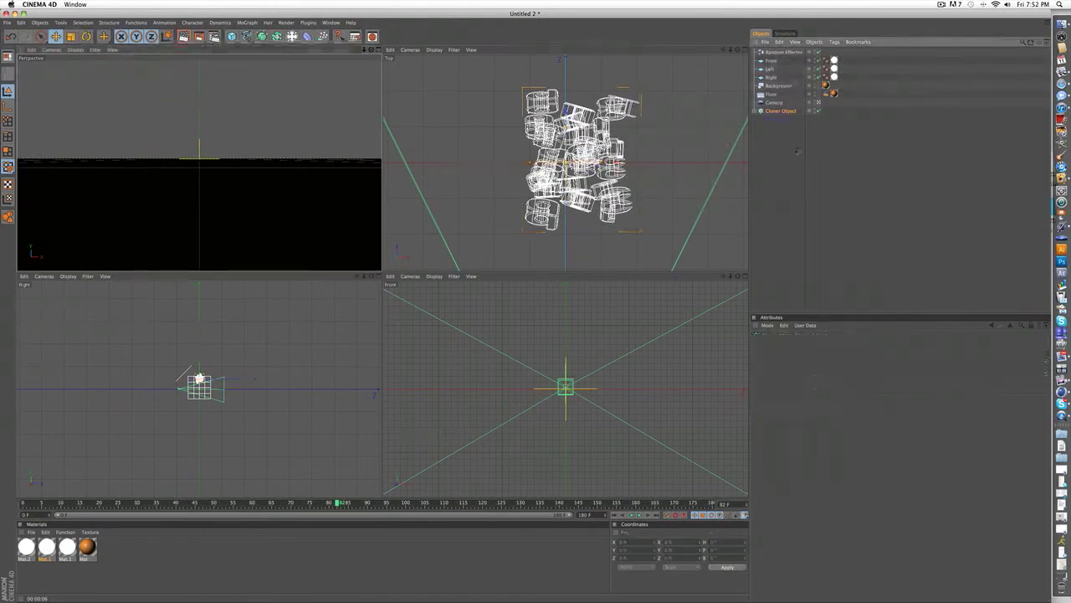
Step: Add a MoGraph Rigid Body tag to the Floor object
left_click(771, 96)
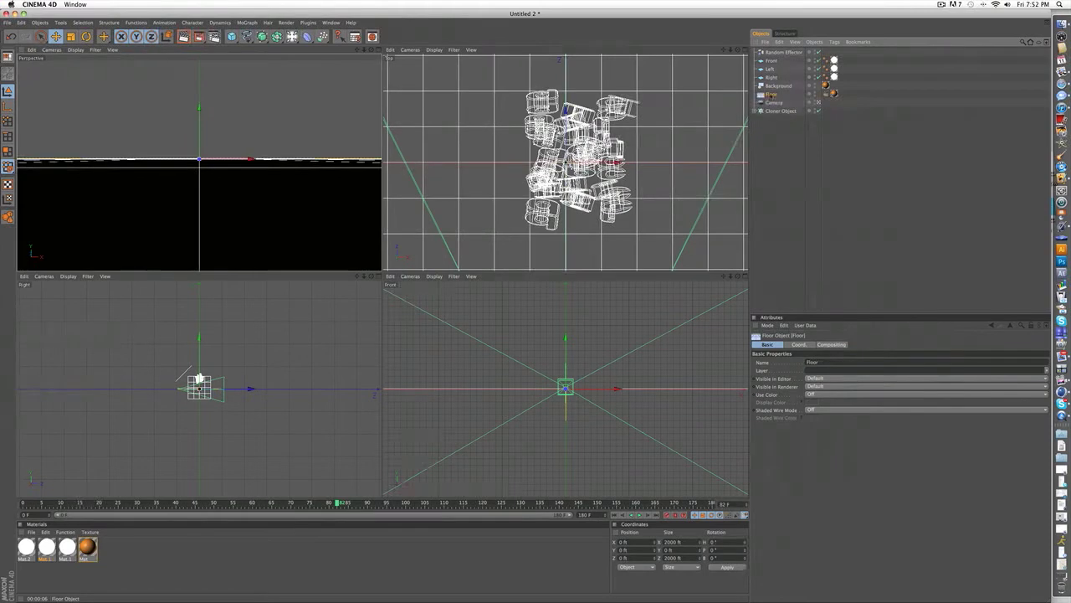
right_click(771, 94)
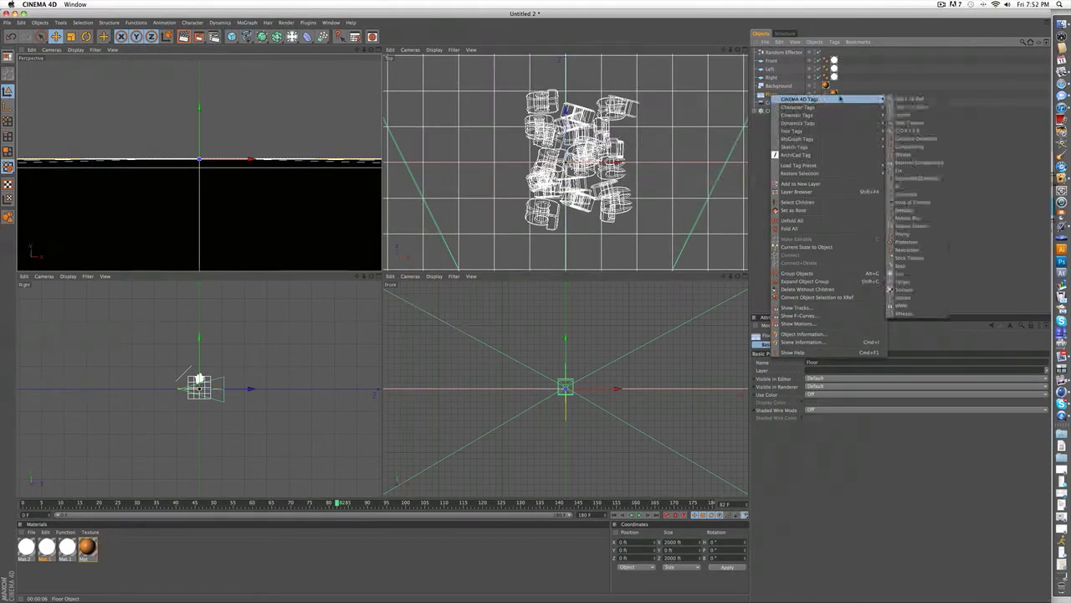
mouse_move(855, 102)
mouse_move(862, 139)
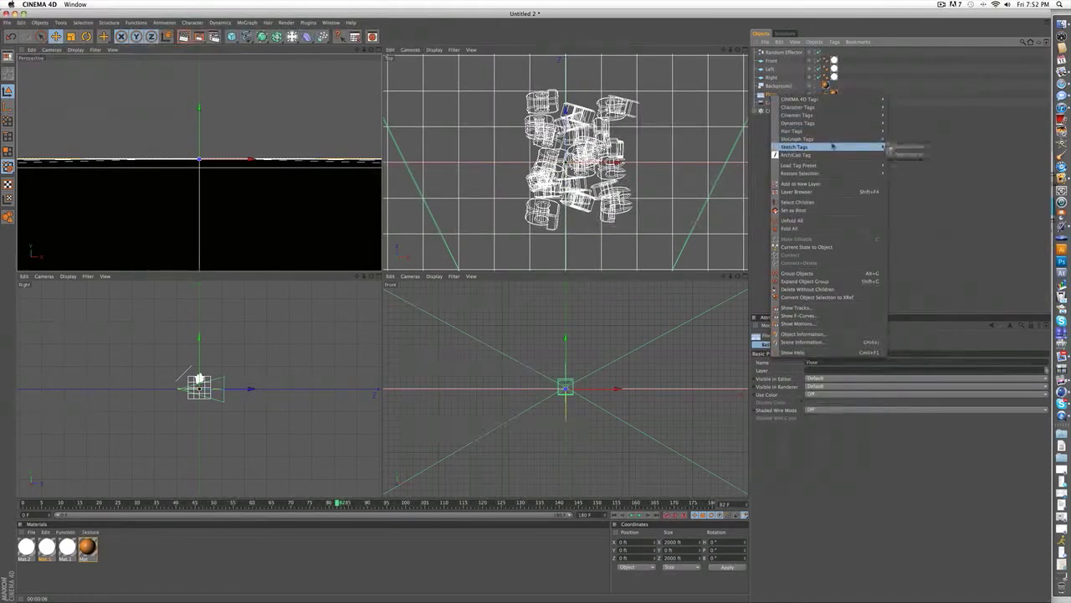
left_click(908, 155)
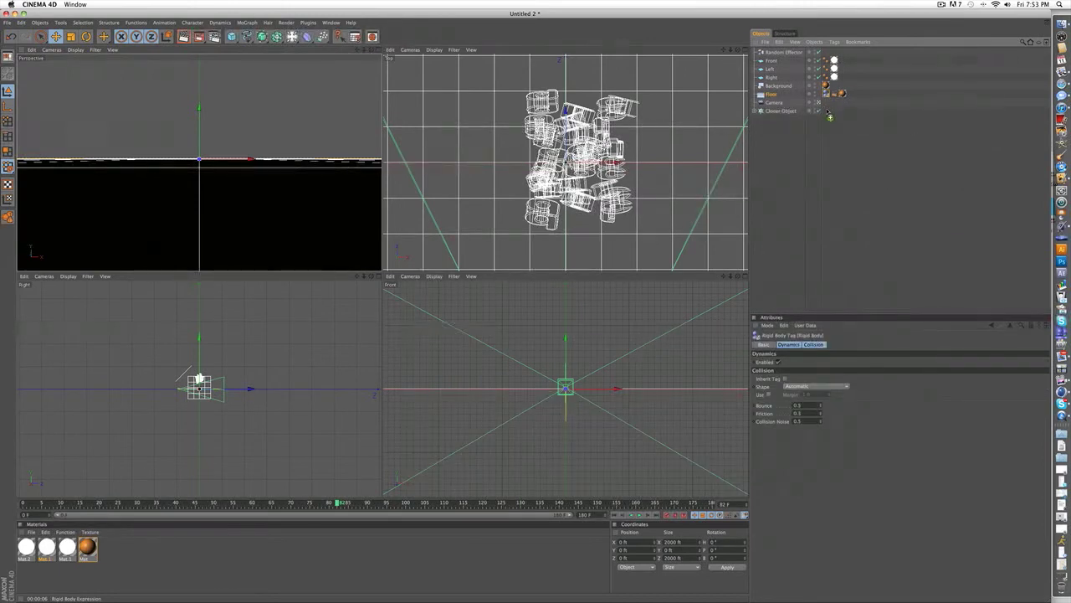
Step: Copy the Floor's Rigid Body tag to the Cloner Object and test the falling simulation from the first frame
left_click_drag(829, 113, 827, 111, "ctrl")
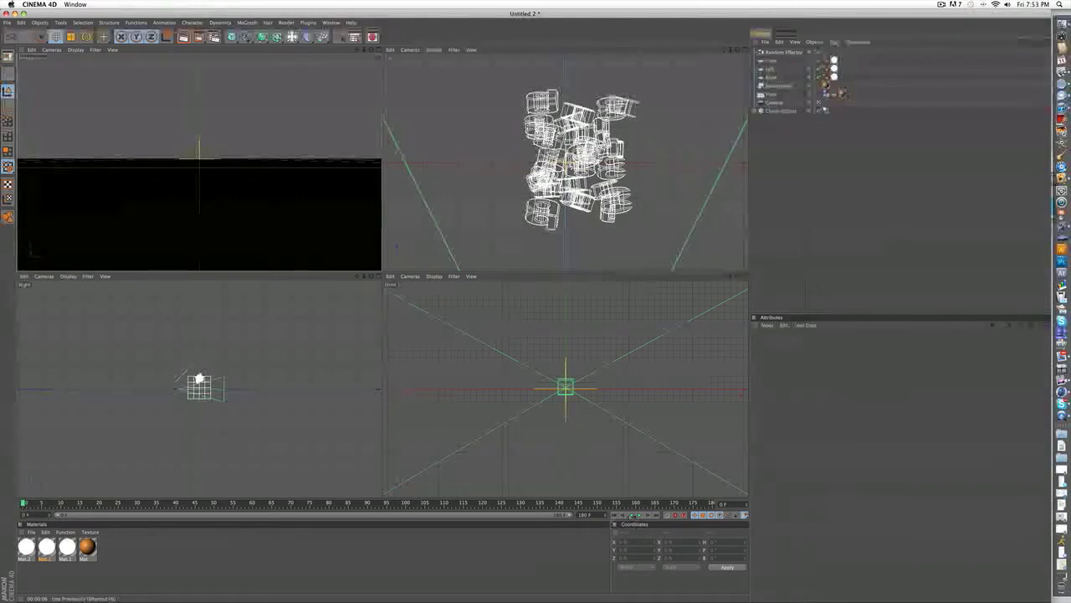
left_click(638, 515)
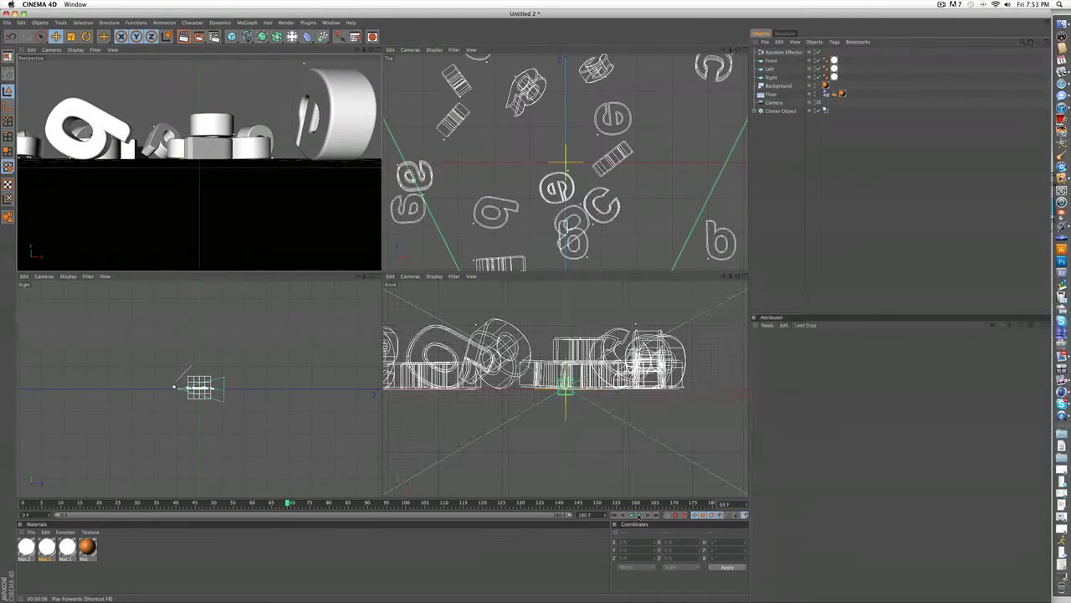
left_click_drag(290, 503, 23, 503)
Step: Lower the bounce and set the friction to 1 on both Rigid Body tags together
left_click(826, 94)
left_click(826, 110, "shift")
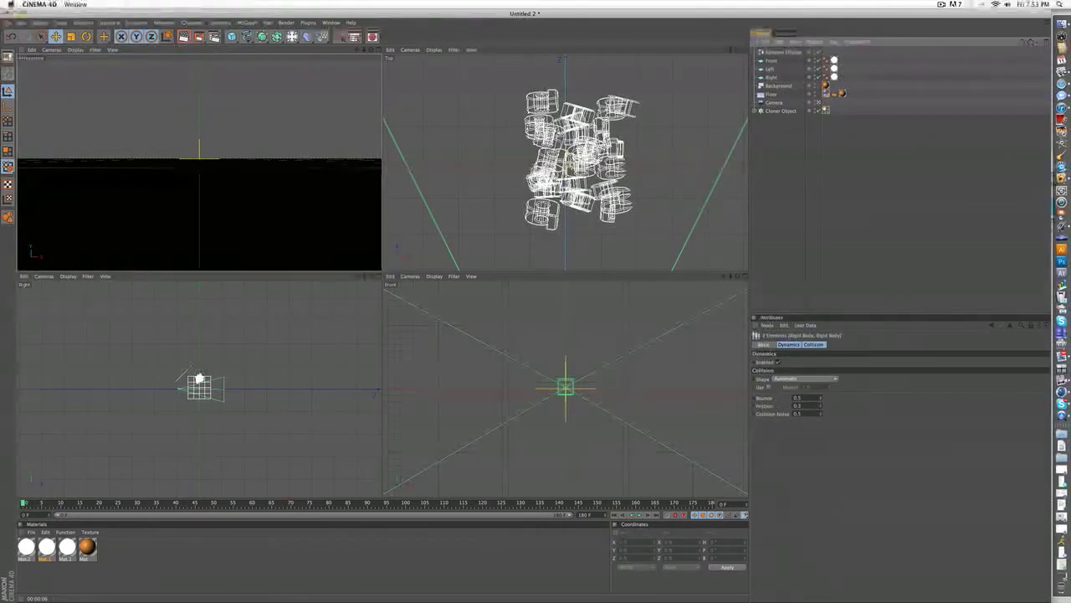
left_click(801, 397)
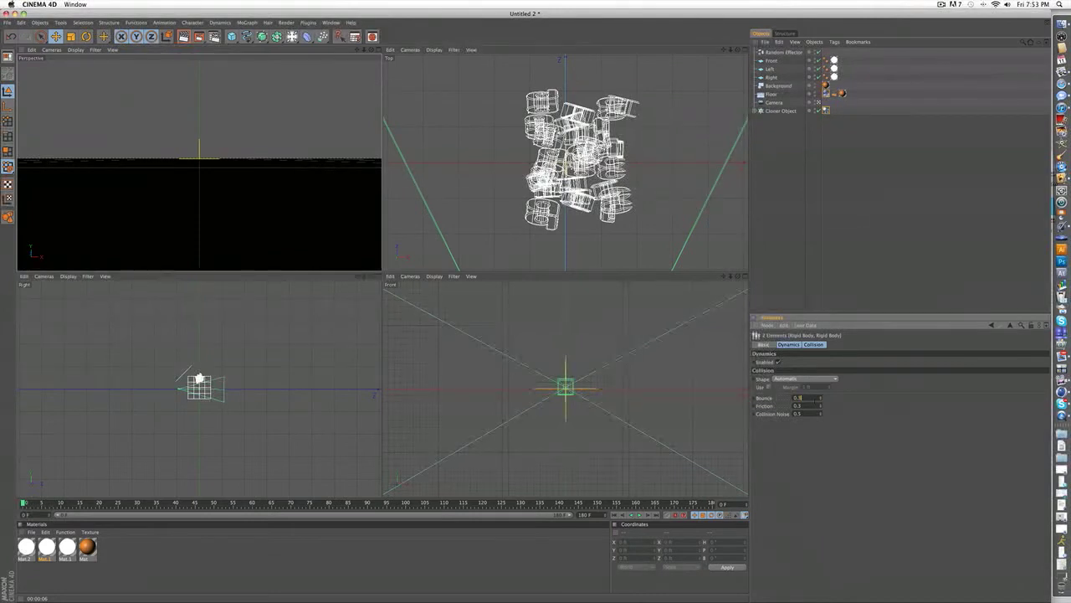
key("Tab")
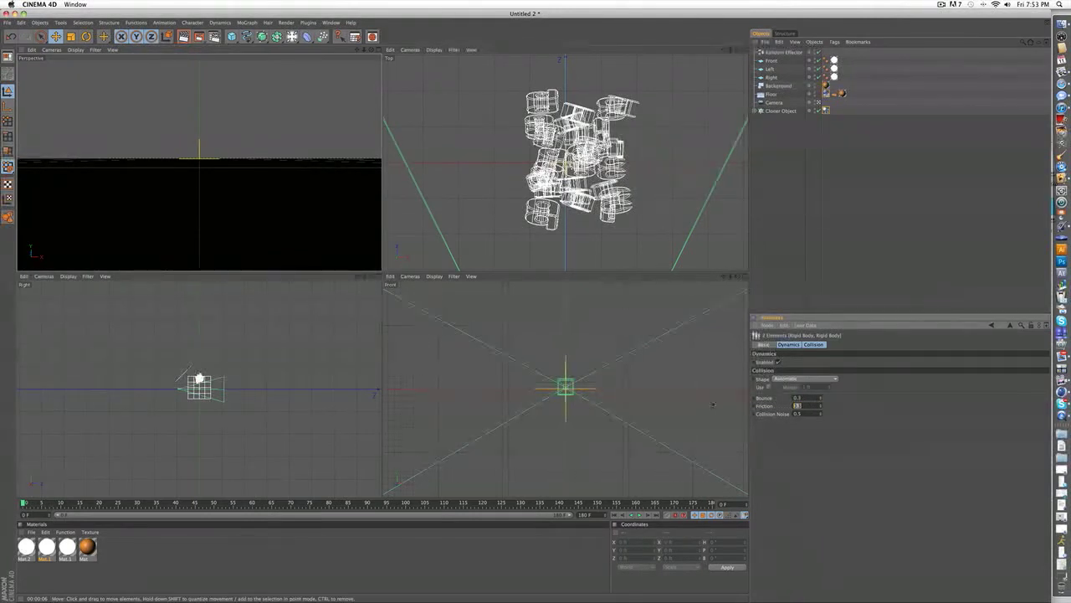
type("1")
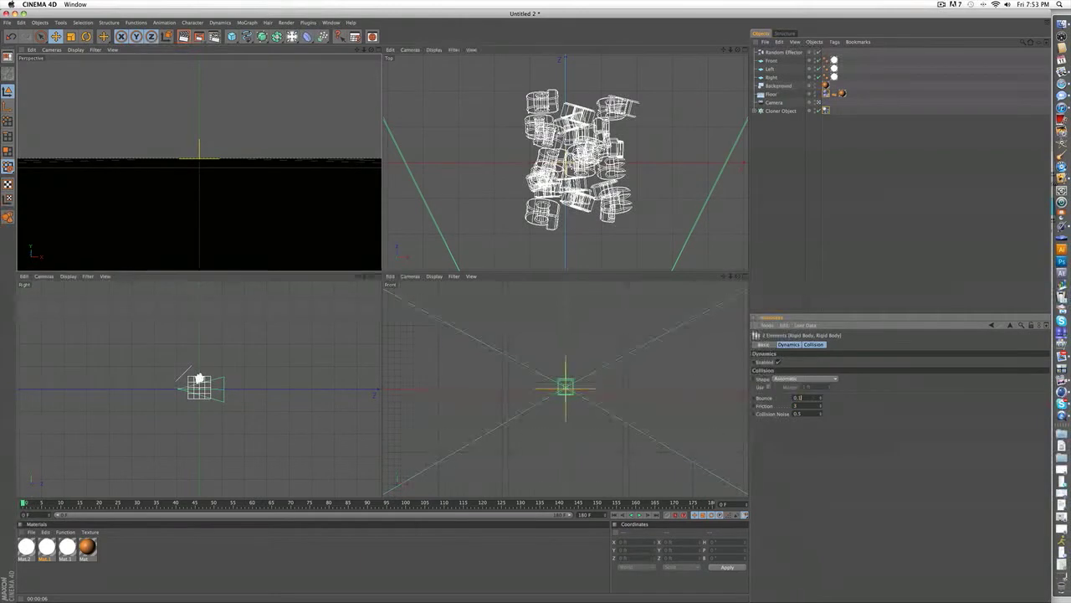
left_click(816, 413)
left_click(849, 298)
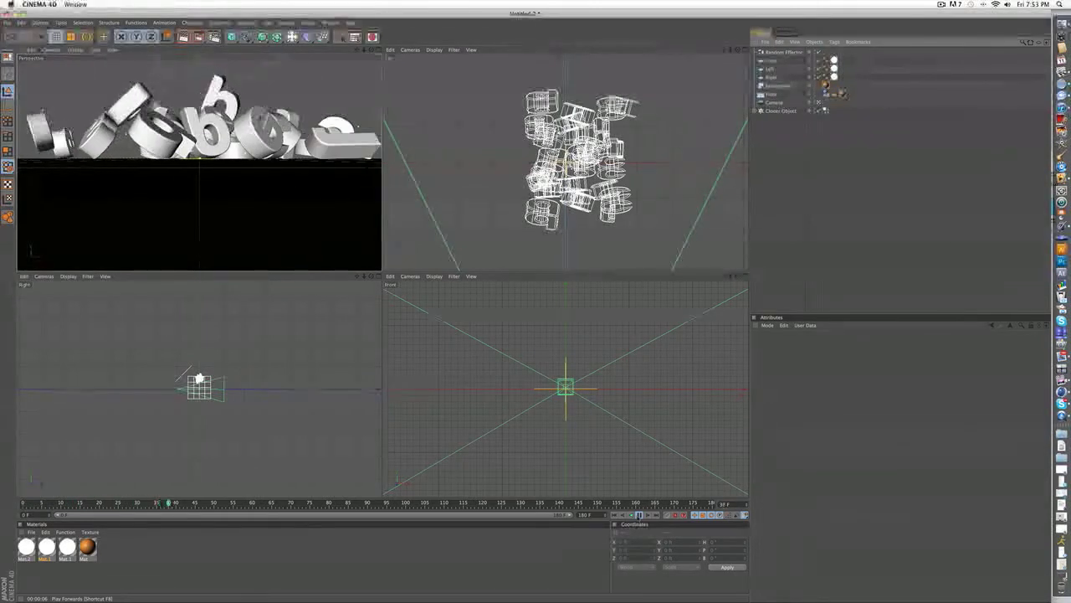
Step: Render a preview of the fallen letters in the perspective view
key("super+r")
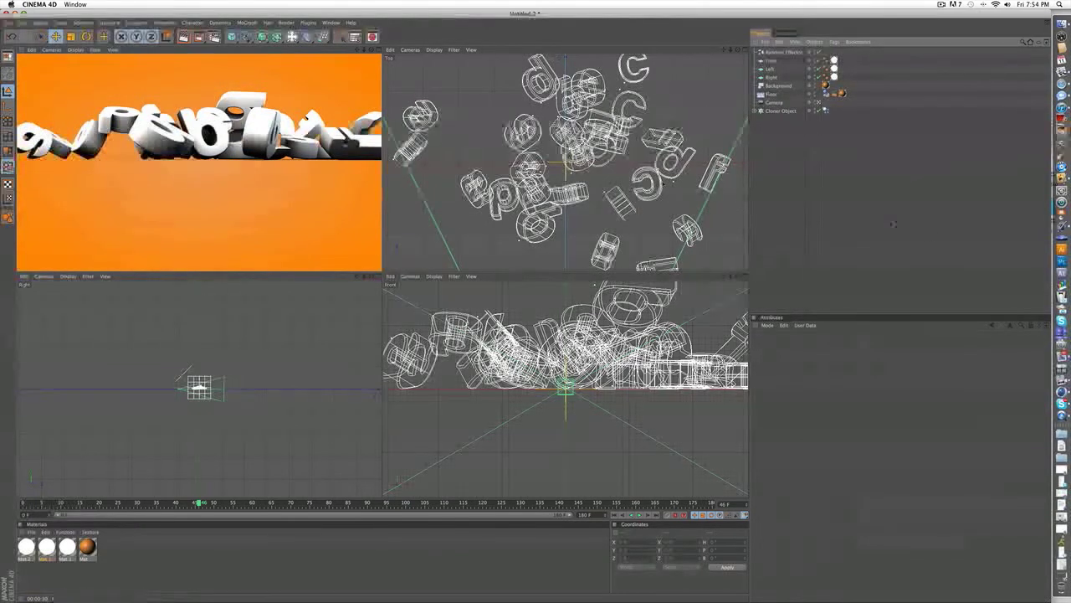
left_click(183, 418)
left_click(117, 556)
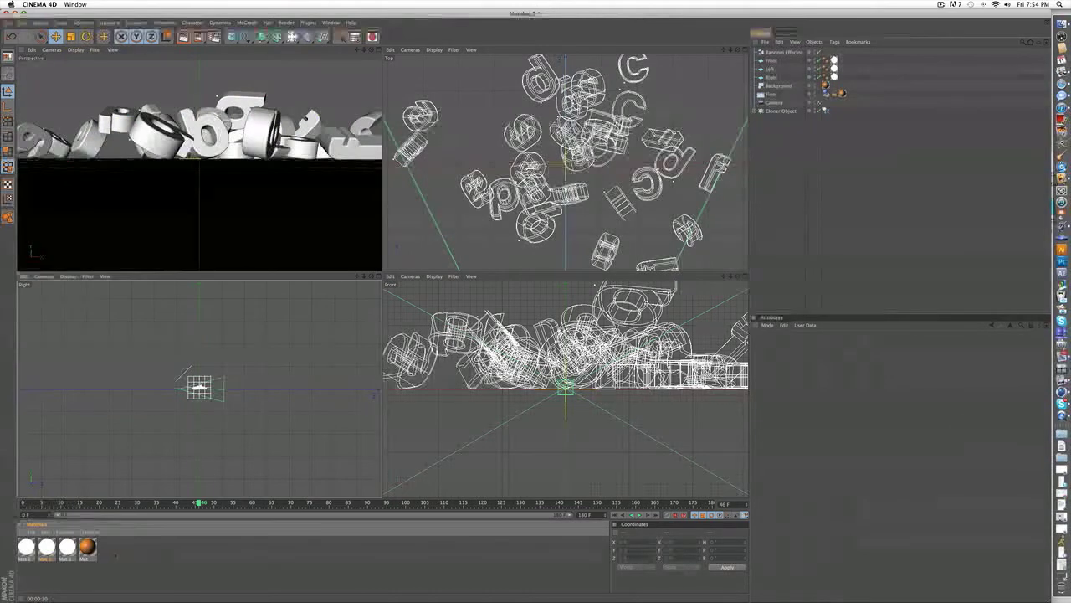
Step: Create a new material and set its base colour to pure red (255, 0, 0)
double_click(111, 550)
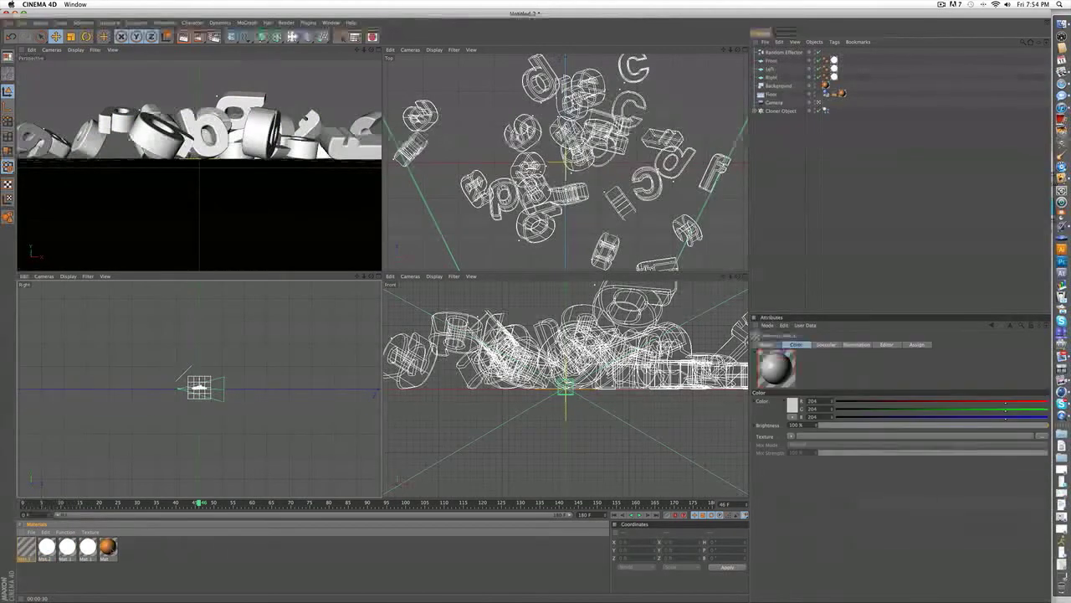
double_click(26, 546)
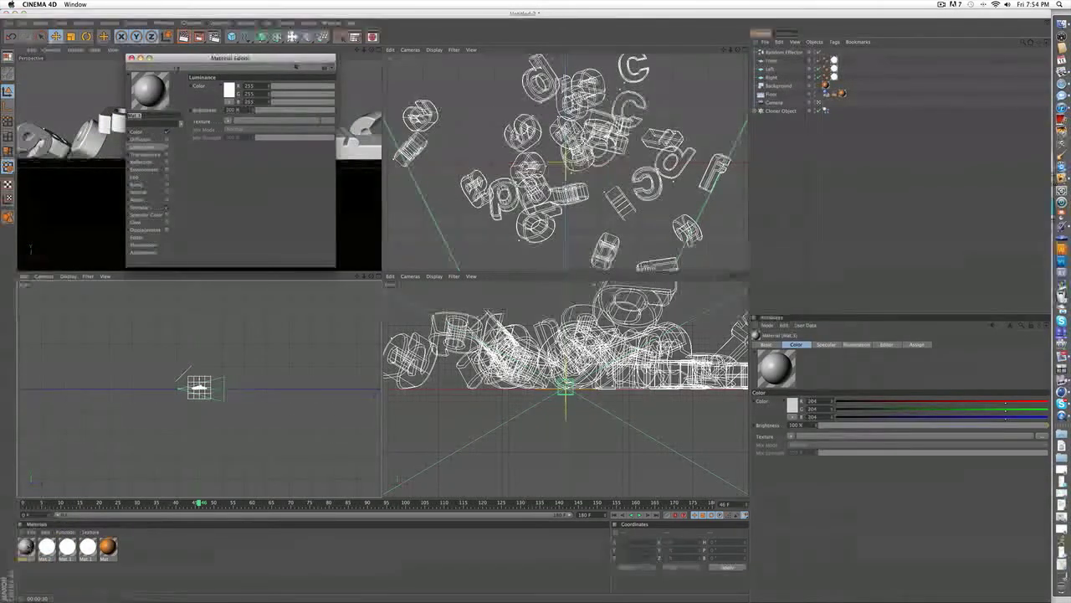
left_click_drag(193, 59, 467, 219)
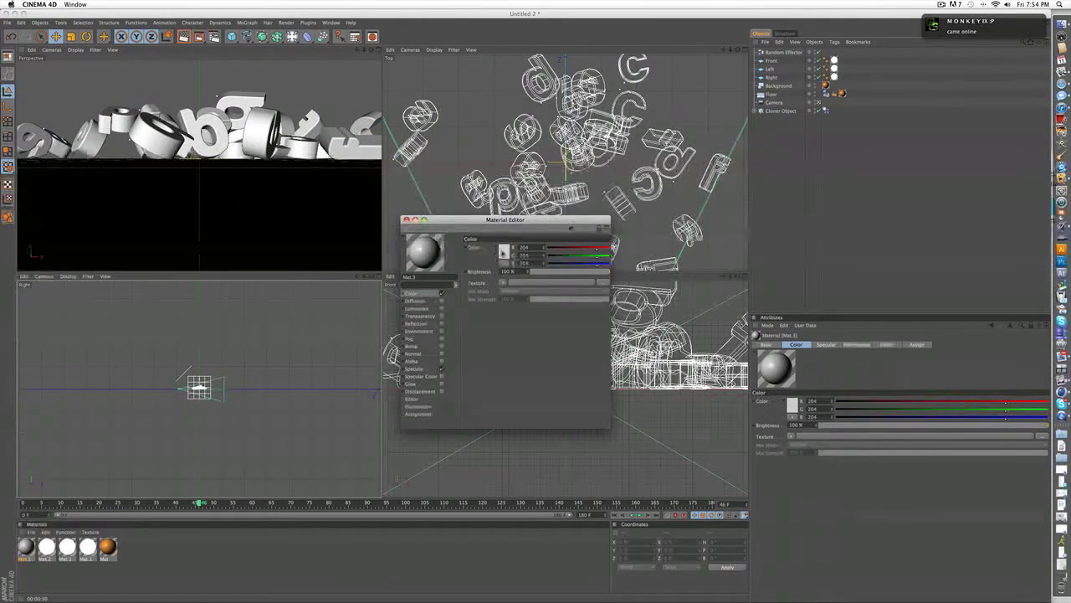
left_click(505, 250)
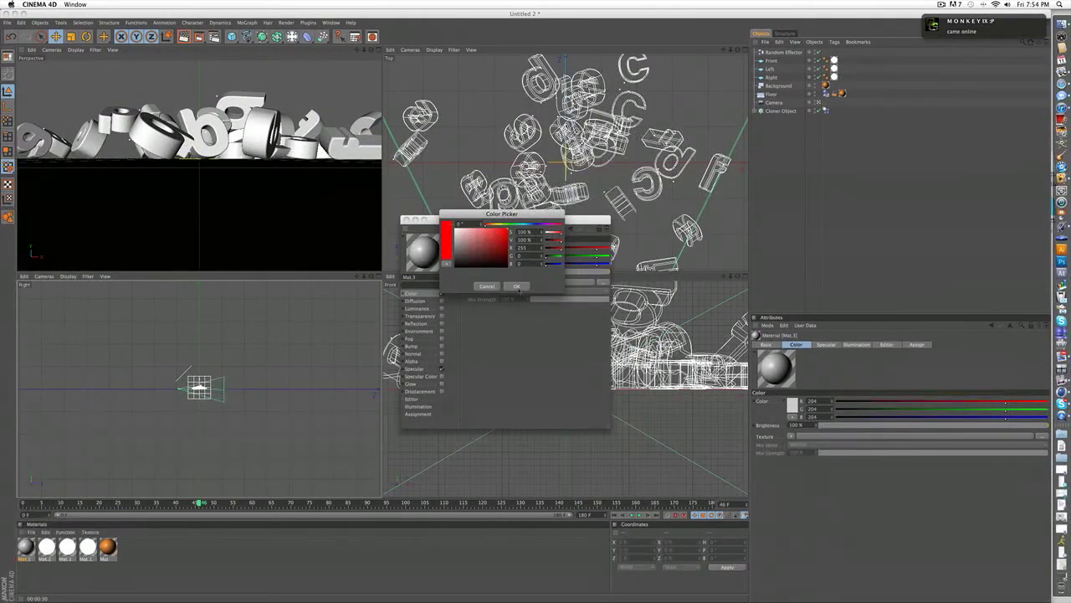
left_click(517, 286)
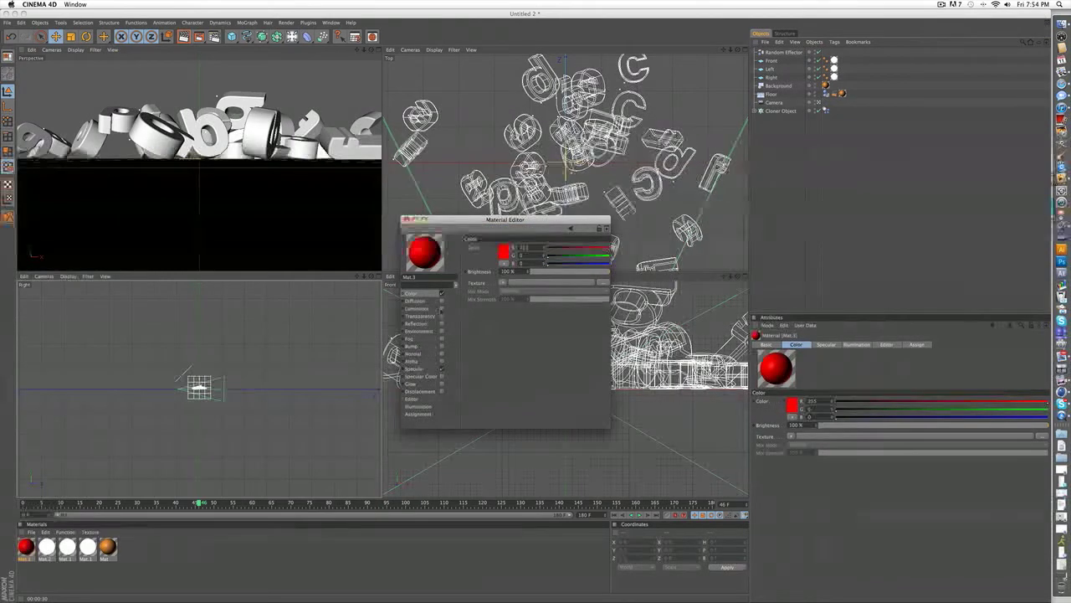
Step: Enable luminance on the red material with a red colour at 18% brightness
left_click(442, 309)
left_click(538, 273)
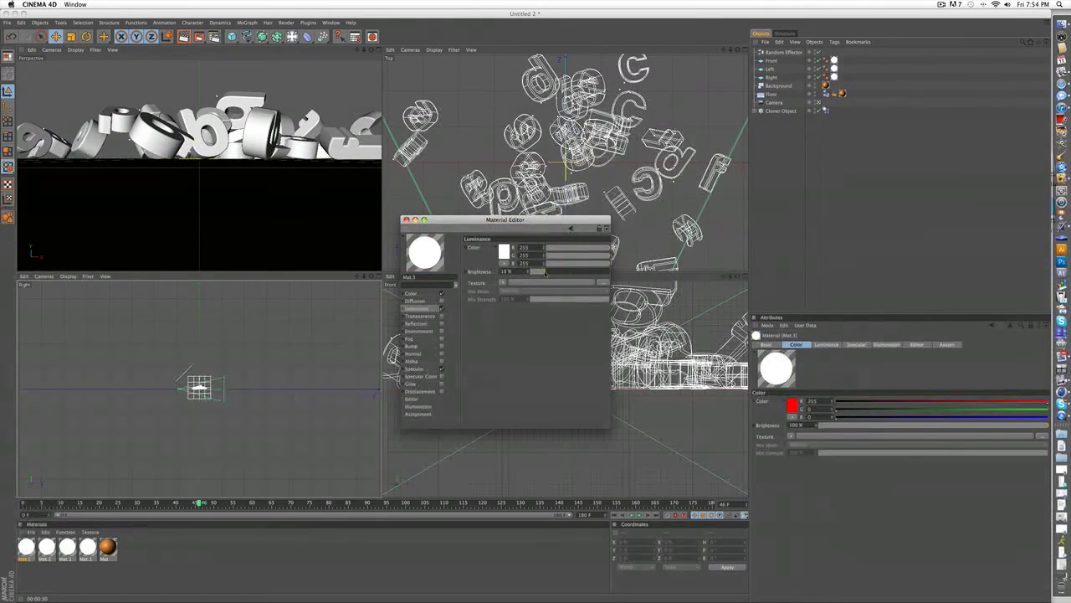
left_click(504, 251)
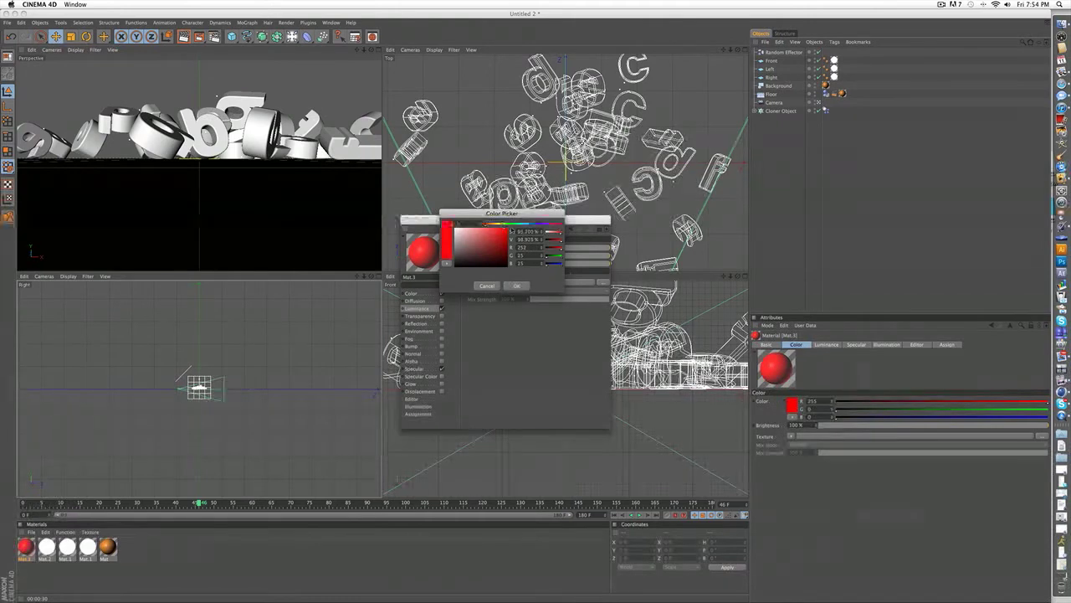
left_click(516, 285)
left_click(406, 219)
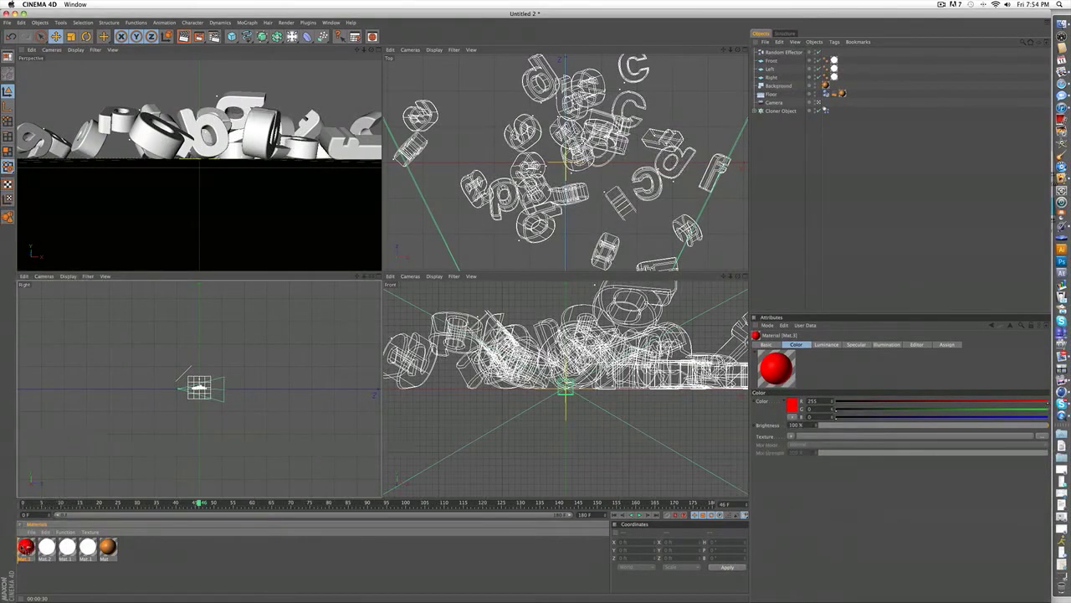
Step: Duplicate the red material and set the copy's luminance colour to lime green
key("super+v")
double_click(27, 548)
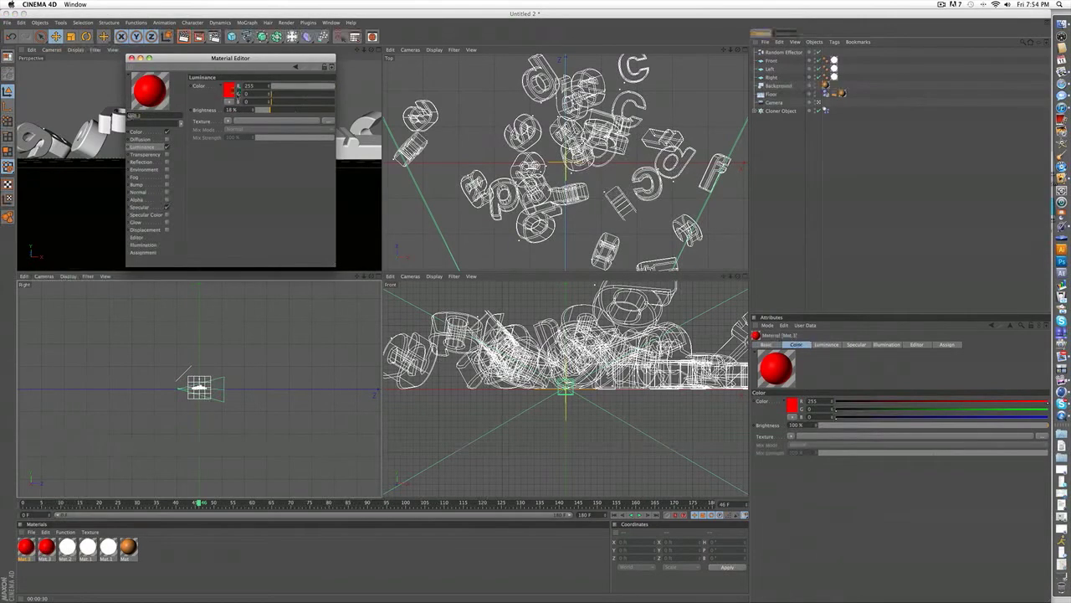
left_click(230, 91)
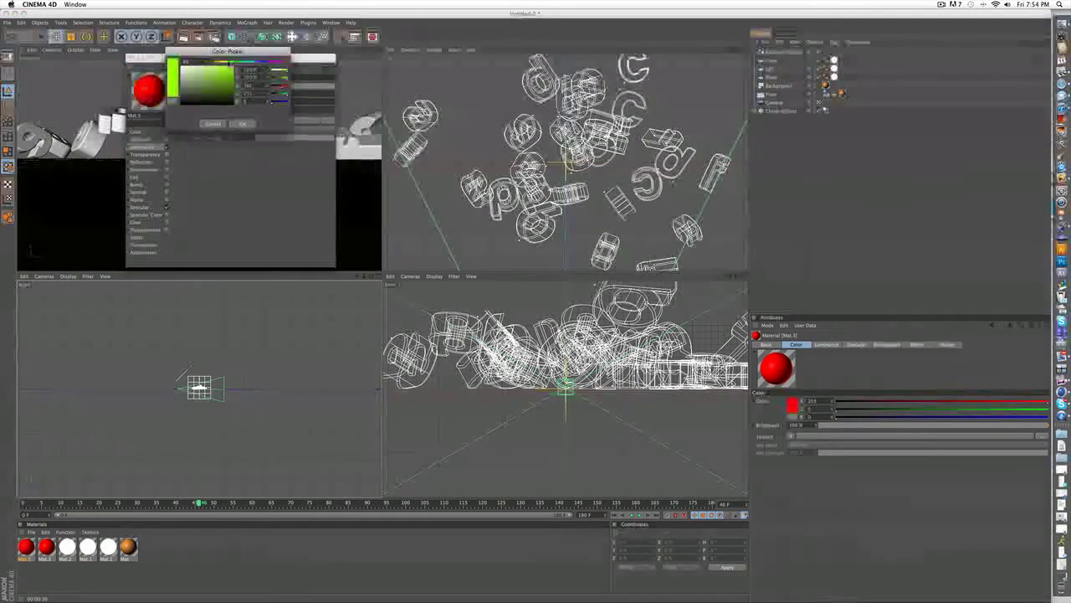
left_click_drag(231, 63, 227, 64)
left_click(242, 123)
Step: Set the base colour of the copied red material to lime green (178, 255, 0)
left_click(147, 133)
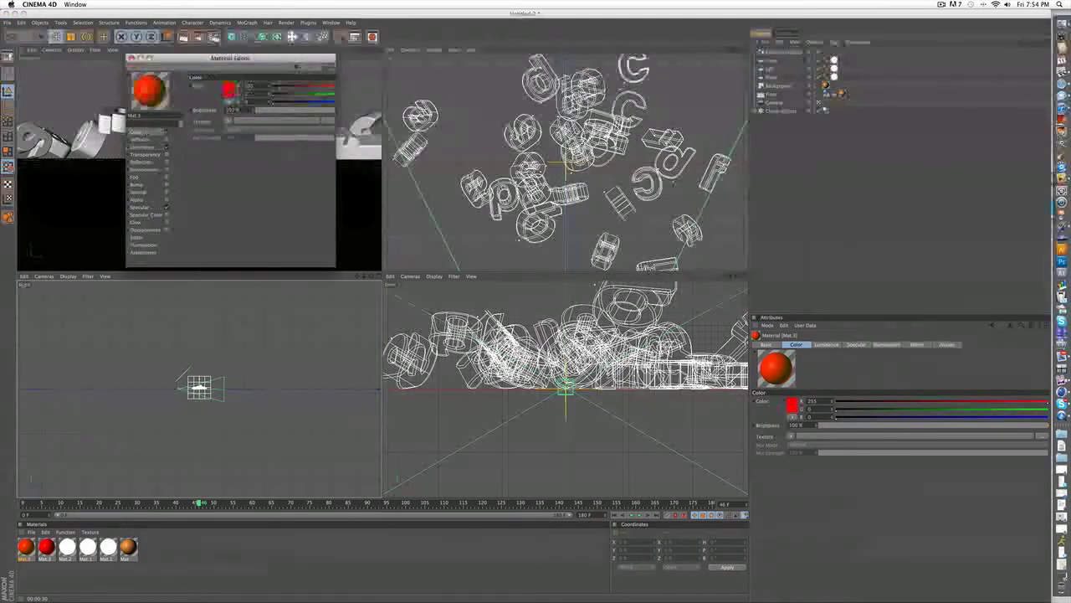
left_click(229, 90)
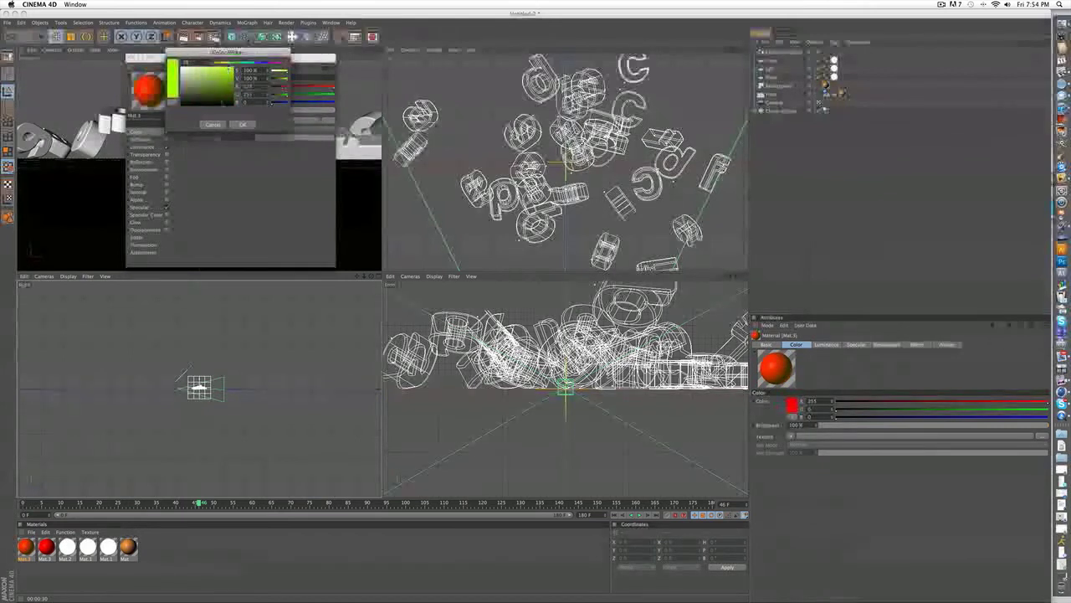
left_click_drag(229, 66, 226, 66)
left_click(243, 124)
left_click(131, 59)
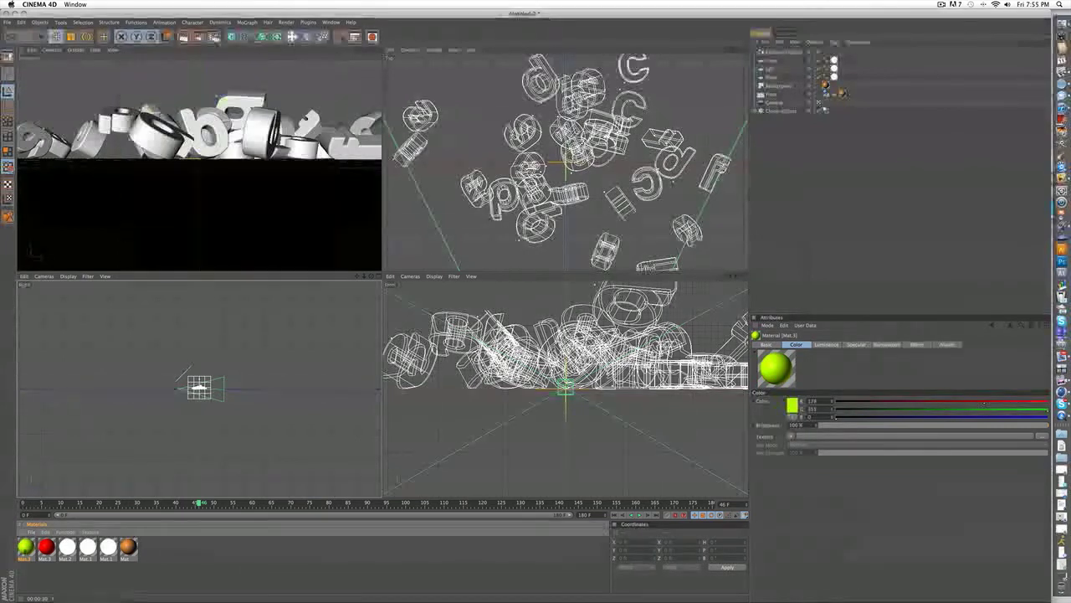
Step: Duplicate the lime green material and set the copy's base colour to blue (0, 72, 255)
key("super+c")
key("super+v")
double_click(27, 548)
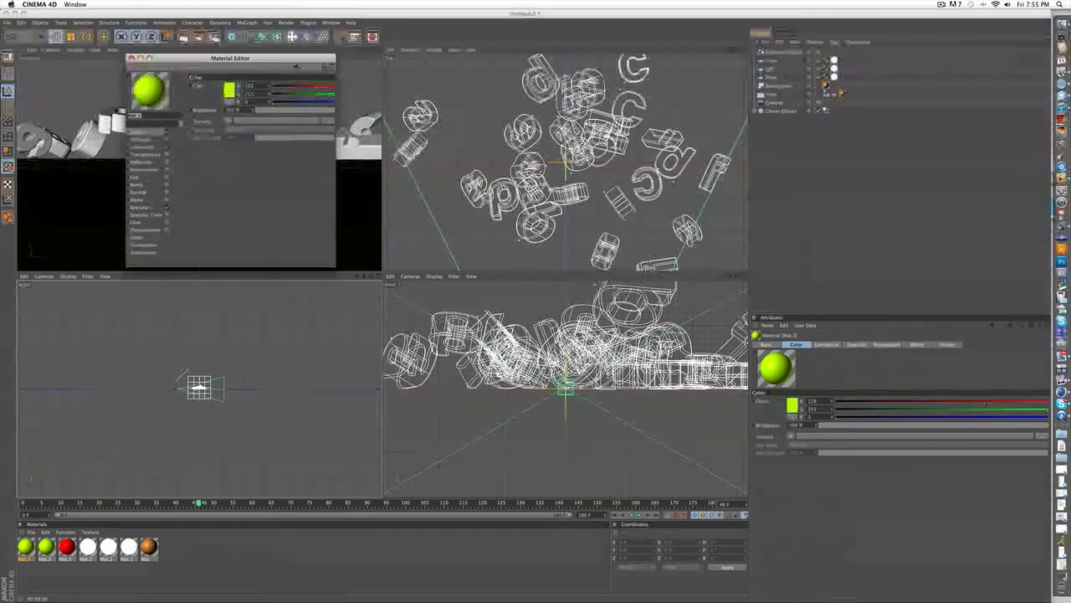
left_click(230, 90)
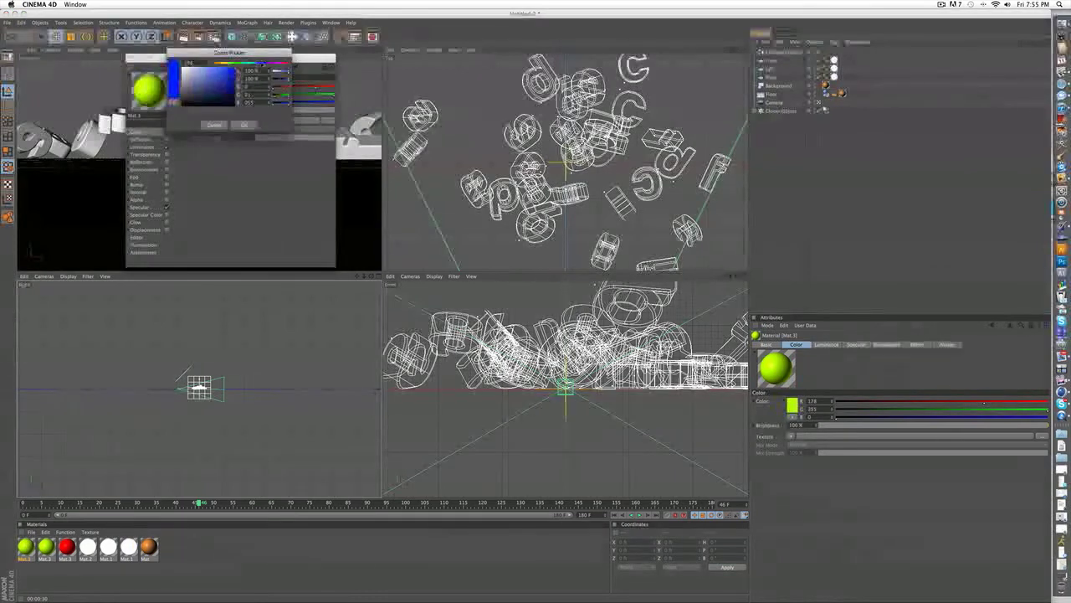
left_click_drag(262, 65, 259, 66)
left_click(243, 125)
Step: Change the luminance colour of the new blue material from lime green to a matching blue
left_click(144, 147)
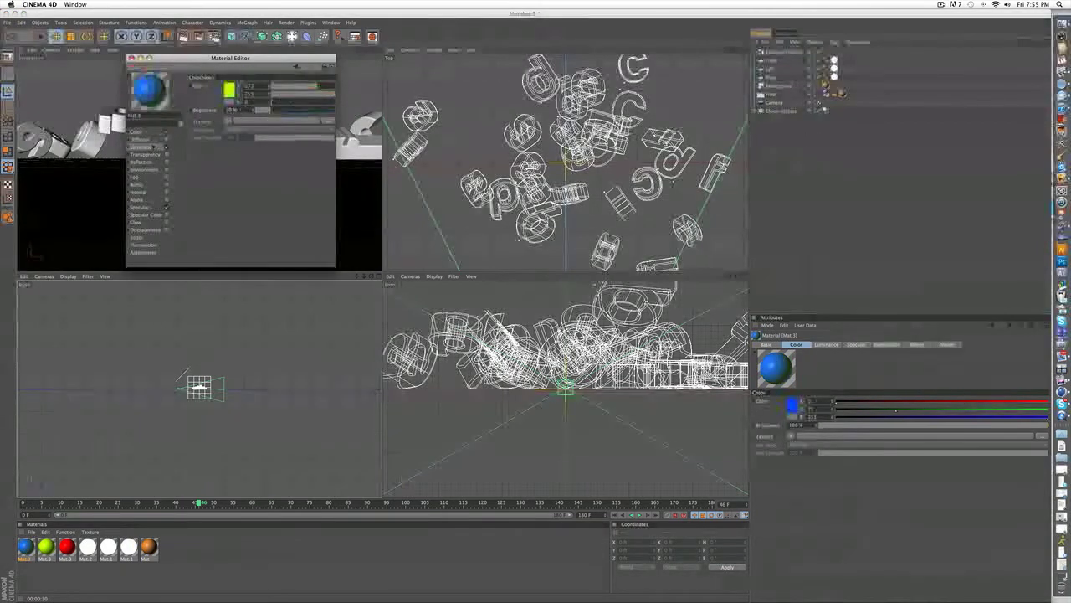
left_click(230, 89)
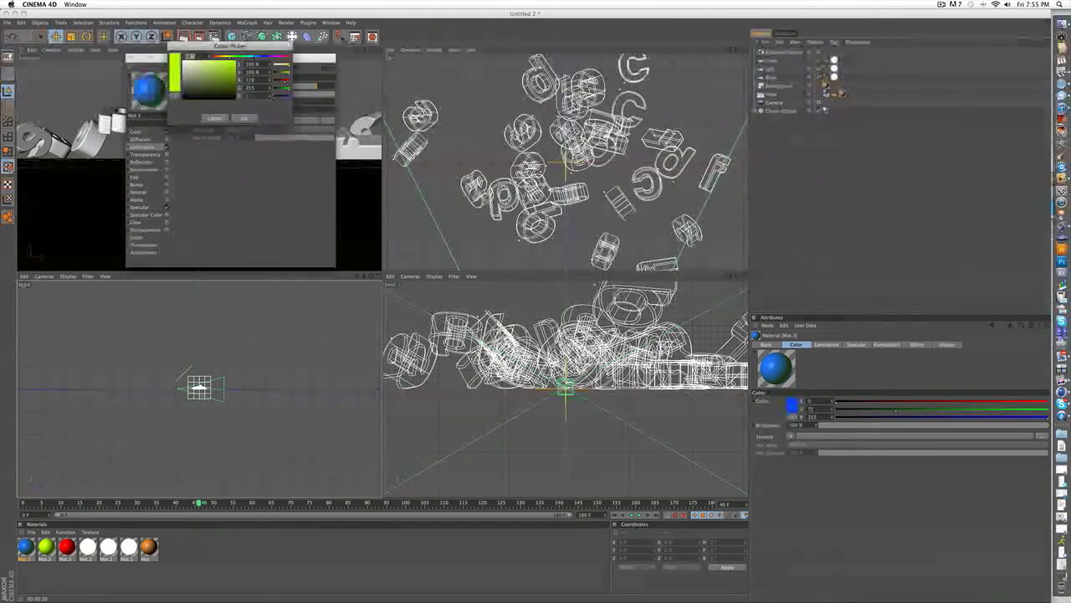
left_click(243, 119)
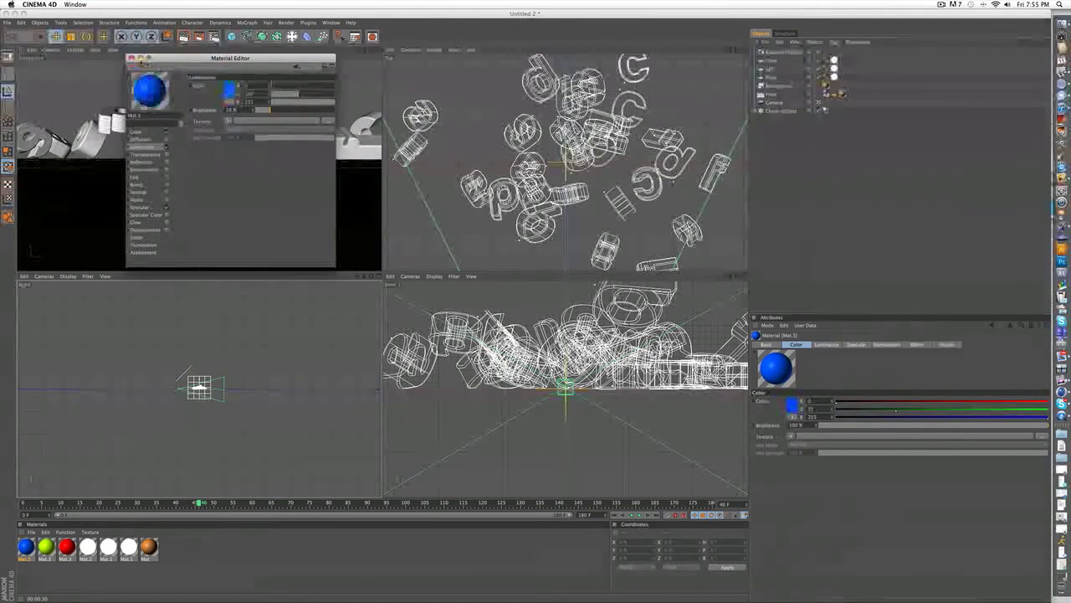
left_click(130, 58)
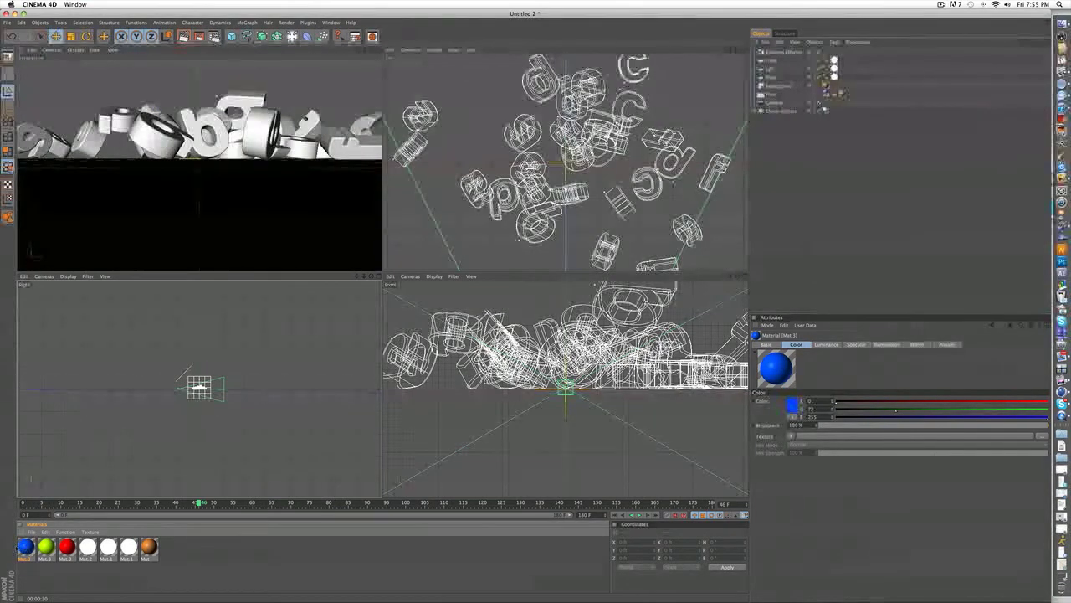
Step: Duplicate the blue material and set the copy's luminance colour to orange
key("super+c")
key("super+v")
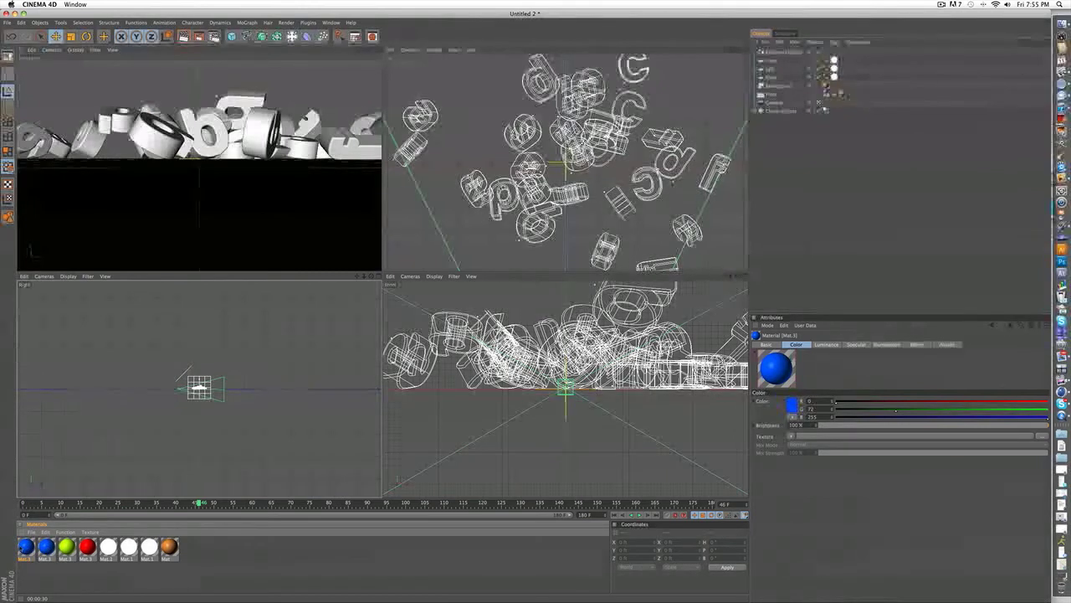
double_click(26, 548)
left_click(226, 99)
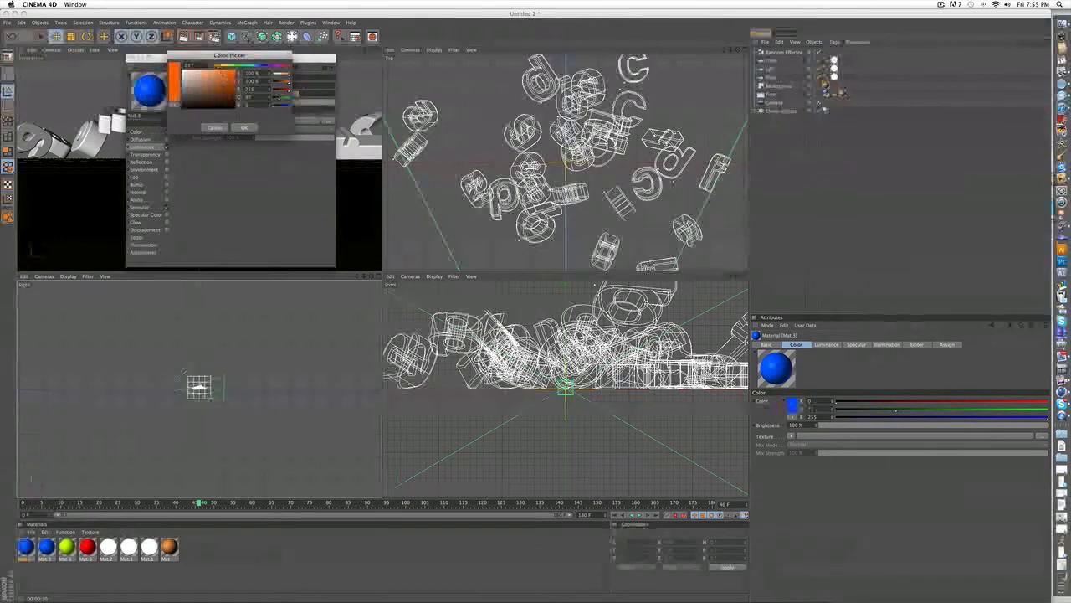
left_click(244, 127)
Step: Set the base colour of the copied blue material to orange (255, 106, 0)
left_click(137, 132)
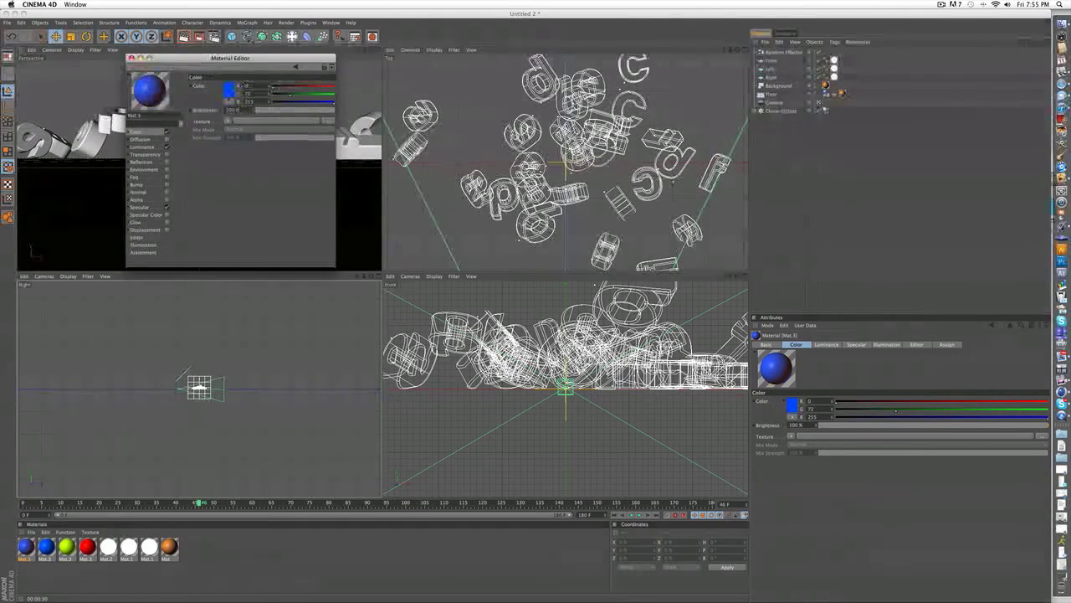
left_click(228, 90)
left_click_drag(224, 69, 219, 69)
left_click(246, 127)
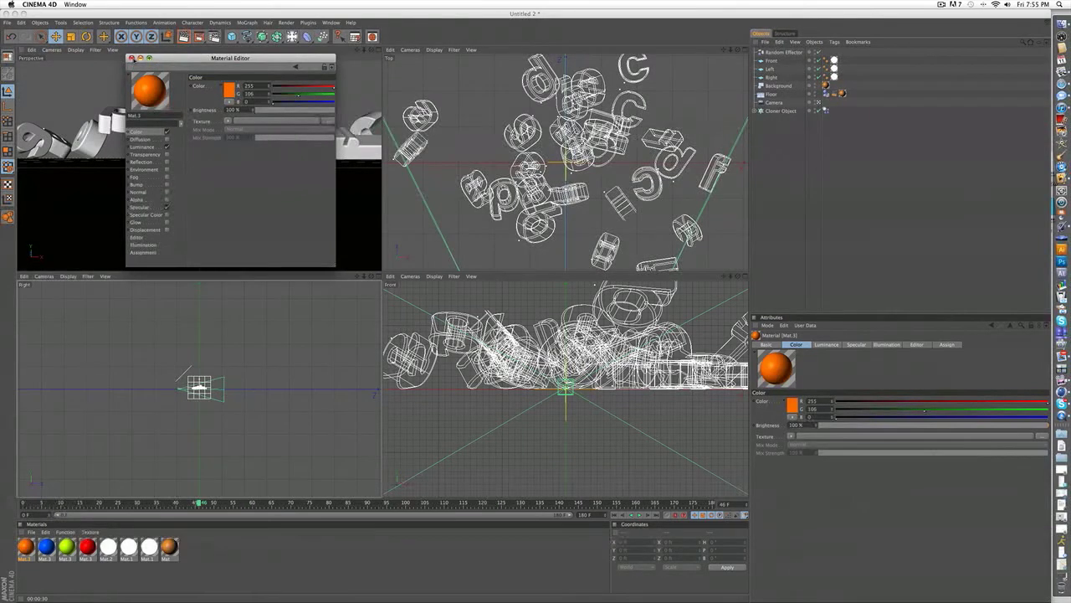
left_click(131, 58)
Step: Duplicate the orange material and set the copy's base colour to dark purple (50, 0, 137)
key("super+v")
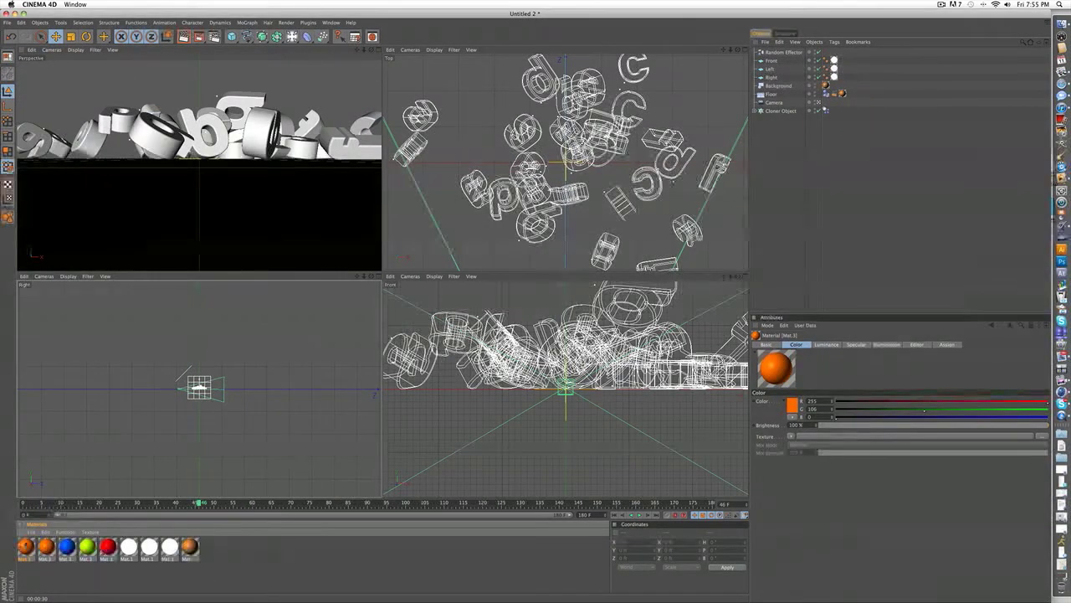
double_click(25, 547)
left_click(230, 93)
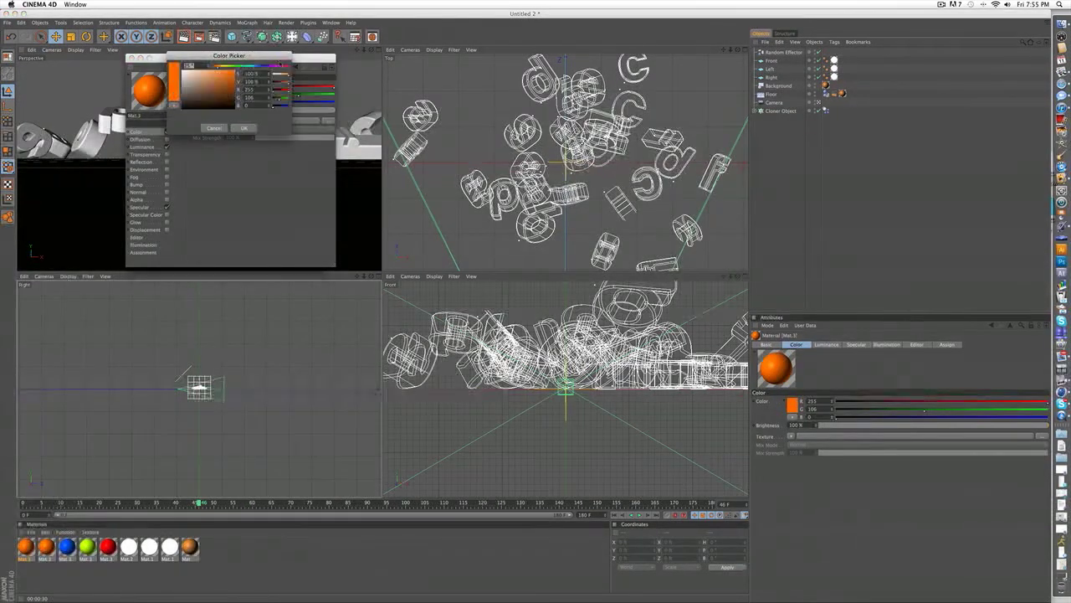
left_click(268, 67)
left_click(234, 88)
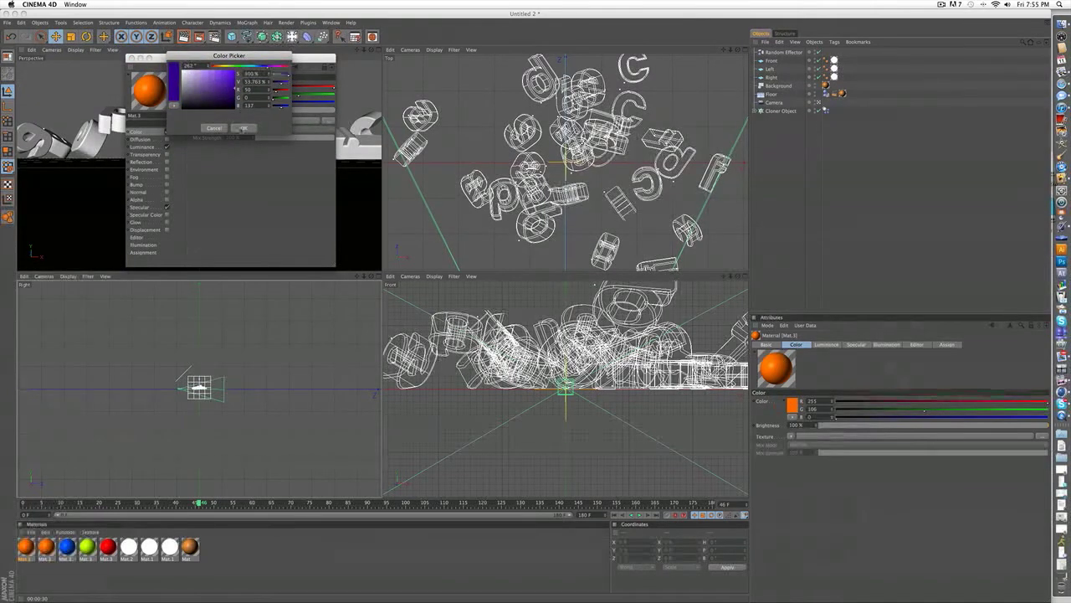
left_click(240, 129)
Step: Set the luminance colour of the new purple material to a matching dark purple
left_click(149, 148)
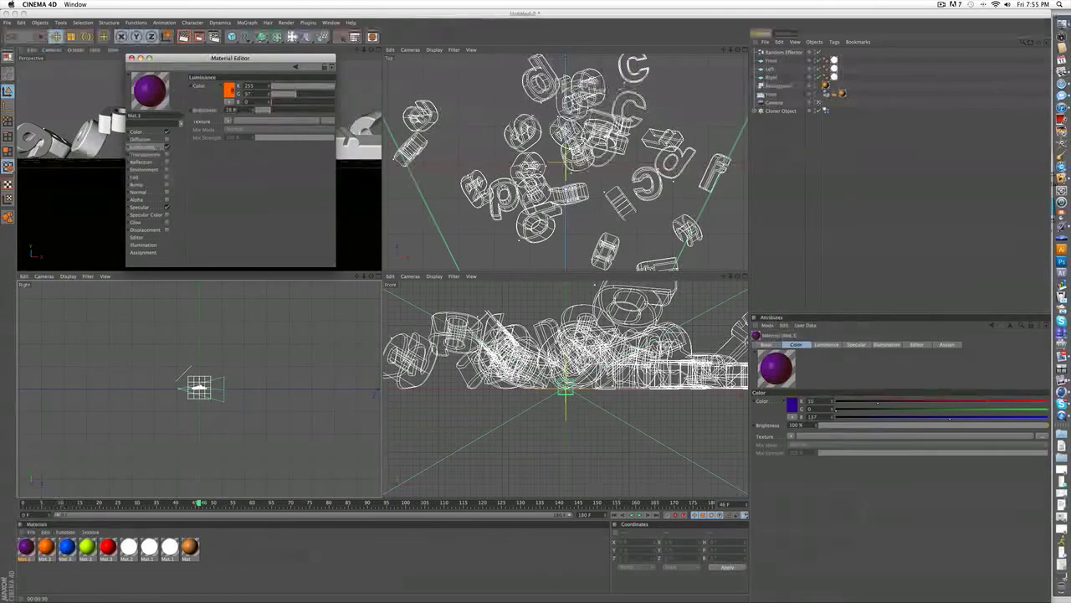
left_click(231, 90)
left_click_drag(263, 62, 270, 62)
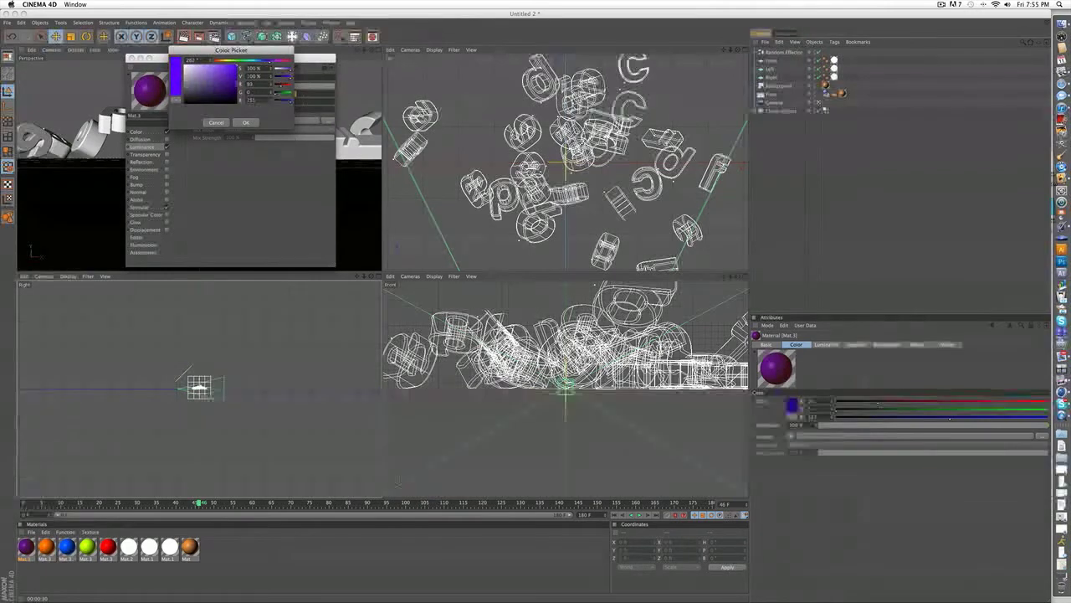
left_click(236, 84)
left_click(246, 123)
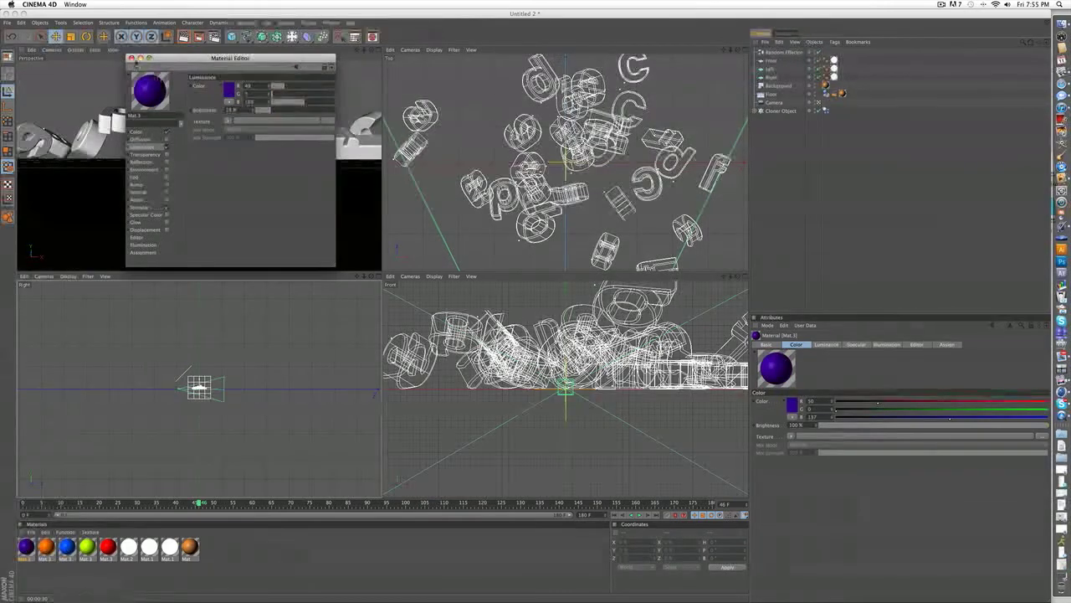
left_click(131, 58)
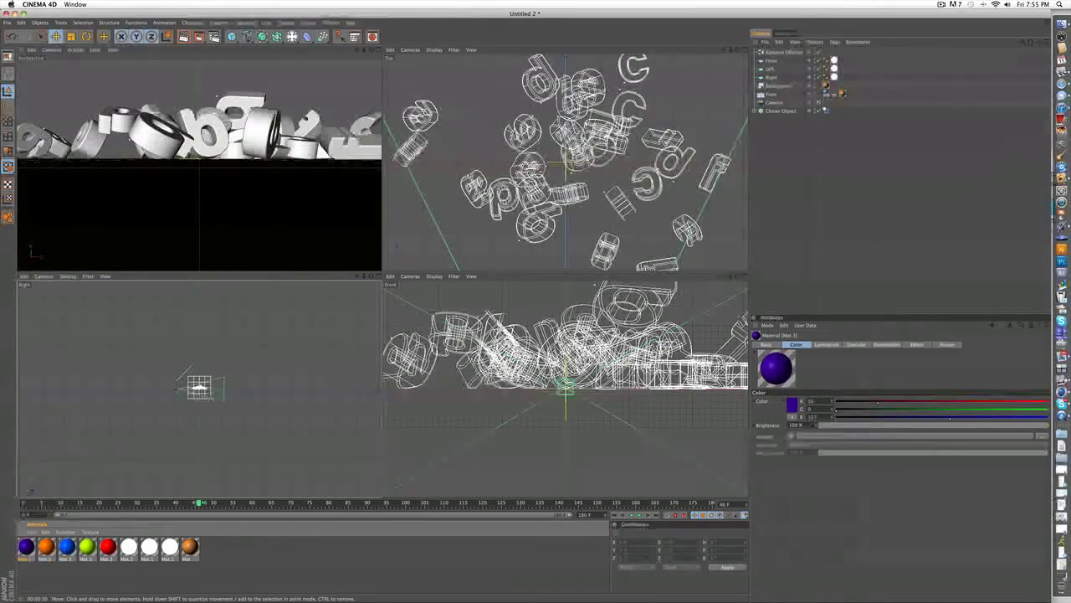
Step: Assign the red, lime green, blue, orange and purple materials to Text Object and Text Objects 1 to 4 respectively inside the Cloner
left_click(779, 111)
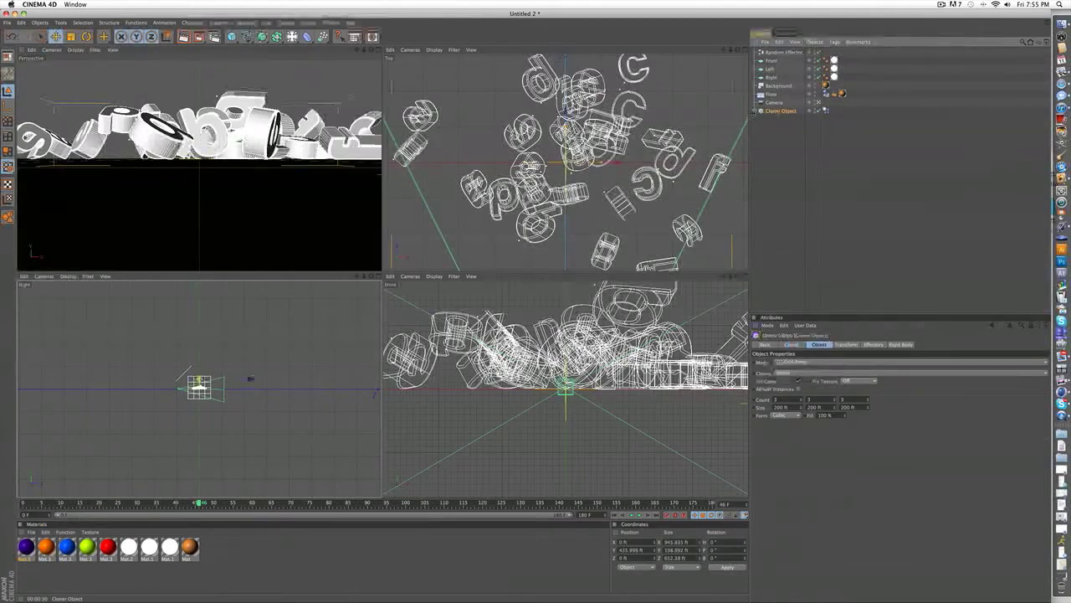
left_click(760, 111)
left_click_drag(108, 547, 790, 128)
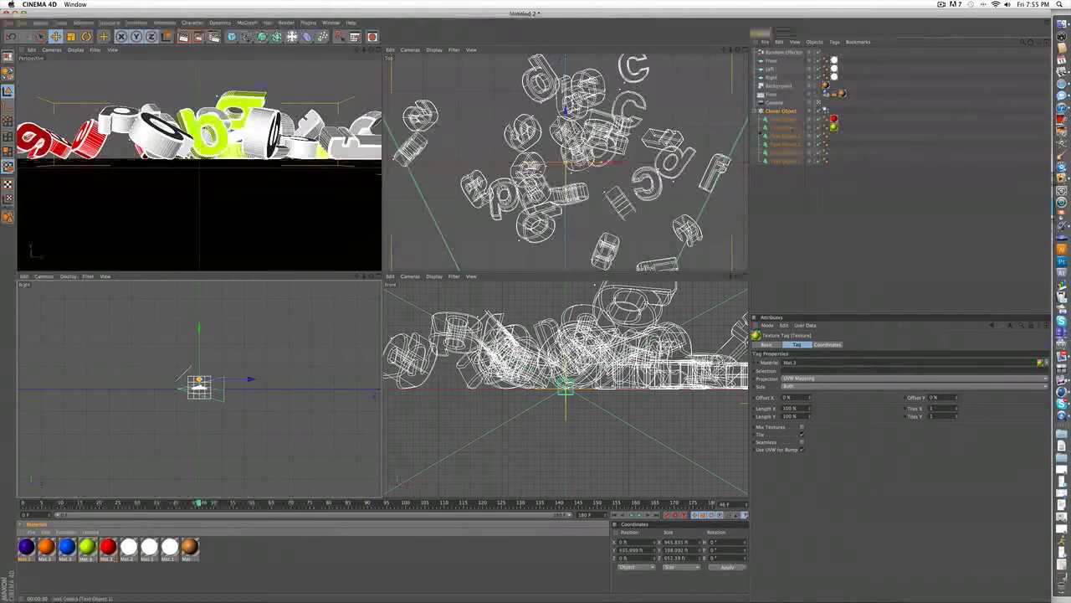
left_click_drag(67, 546, 771, 139)
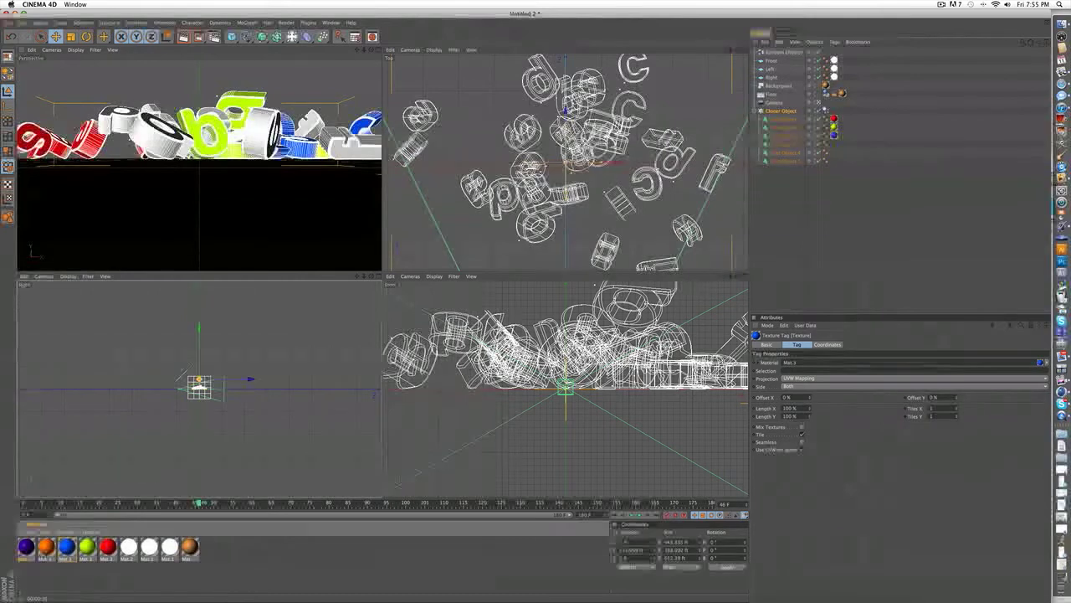
left_click_drag(46, 548, 783, 144)
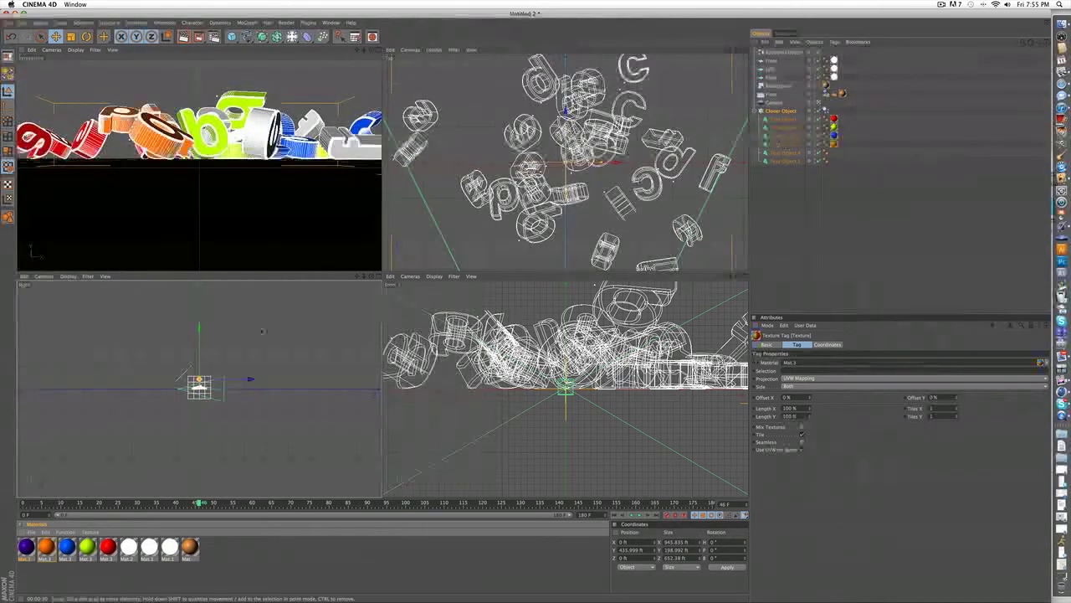
left_click_drag(710, 130, 783, 153)
left_click(795, 239)
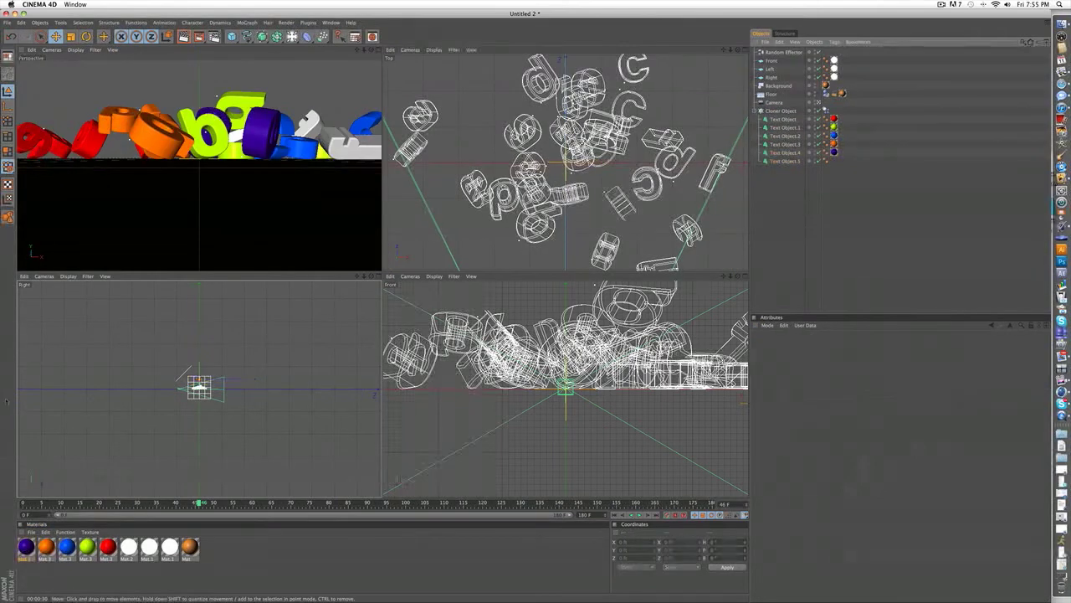
Step: Replay the simulation from frame 0 to check how the coloured letters fall and settle
left_click_drag(176, 503, 24, 503)
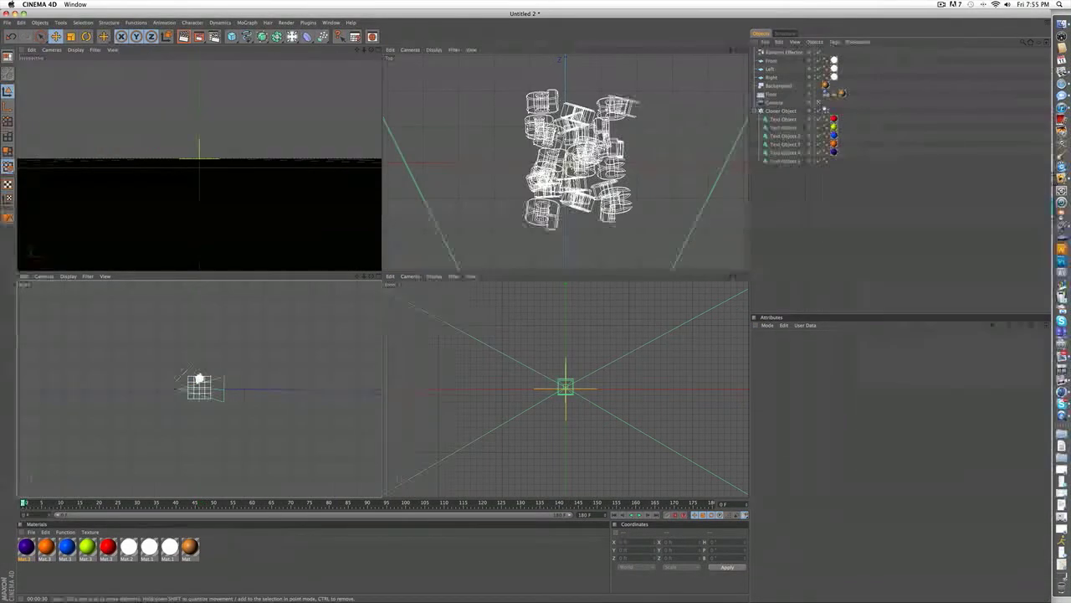
left_click(639, 515)
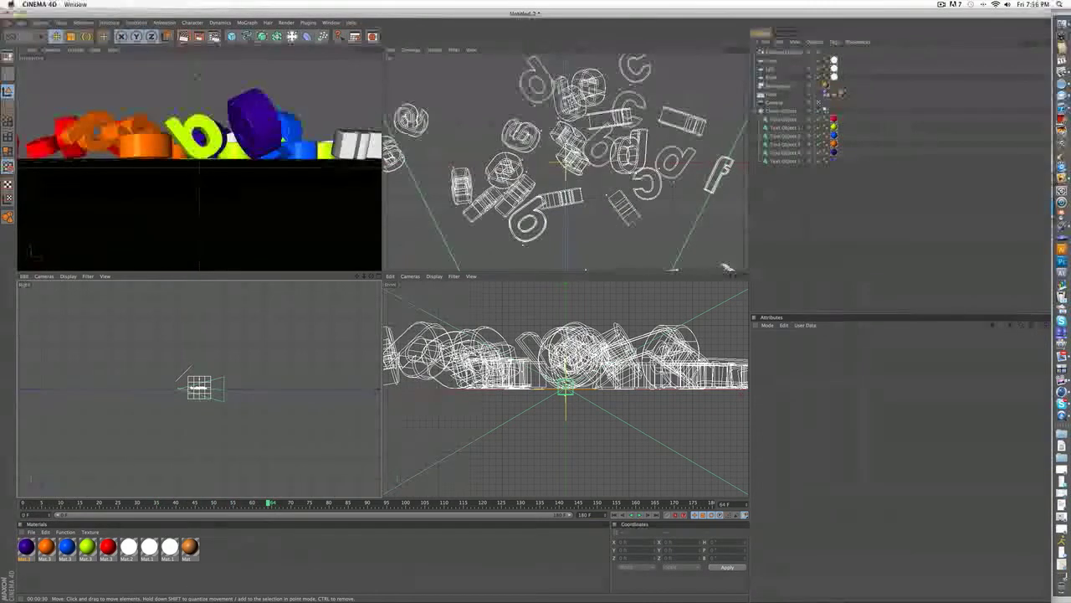
left_click(220, 50)
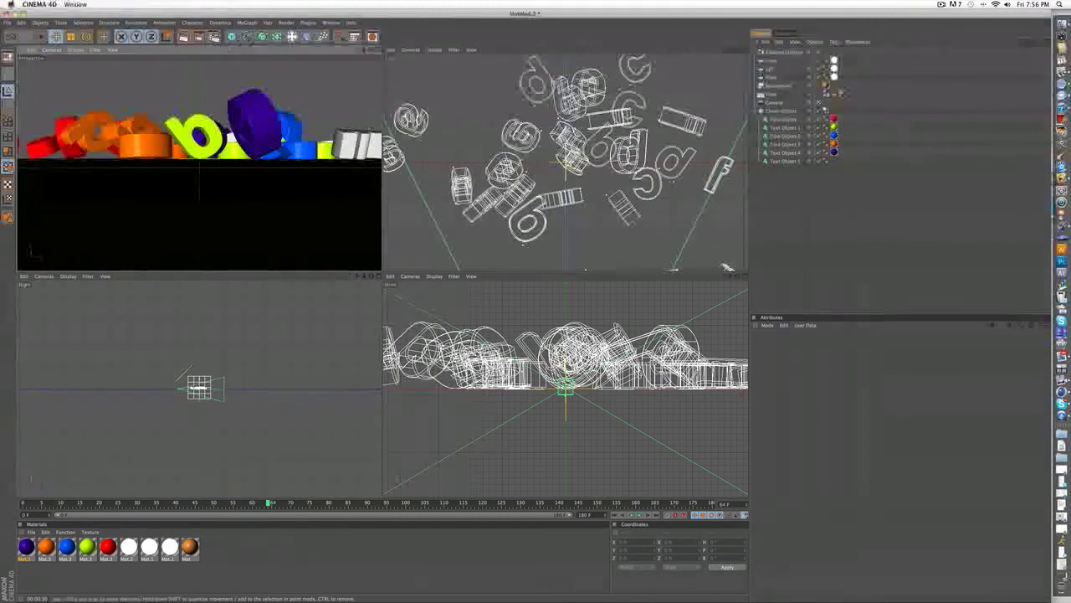
scroll(559, 137, "up", 1)
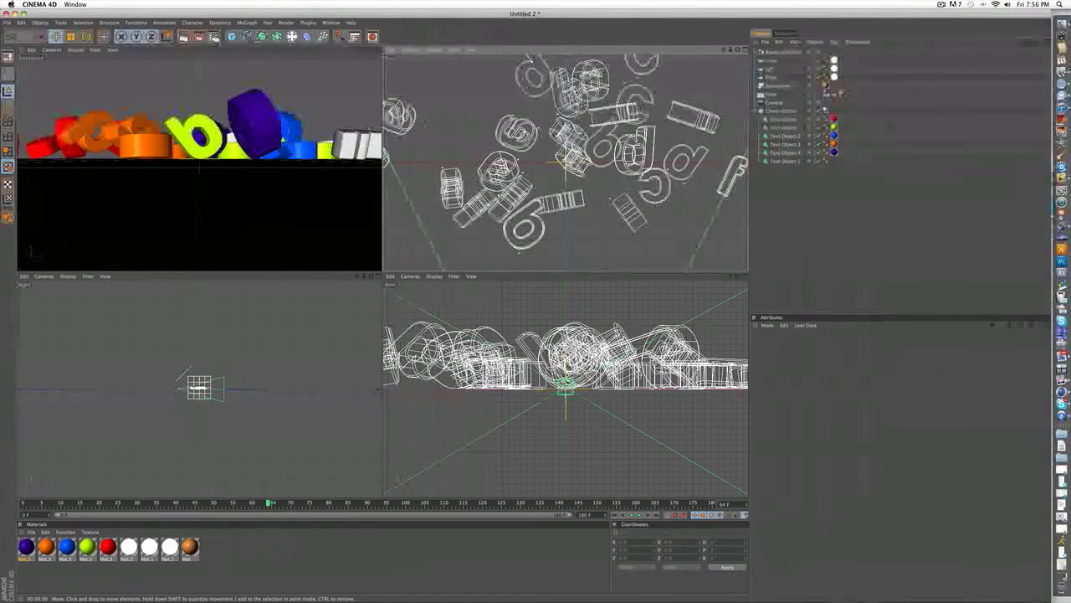
Step: Add a Motion Blur tag to all six text objects inside the Cloner
left_click(777, 120)
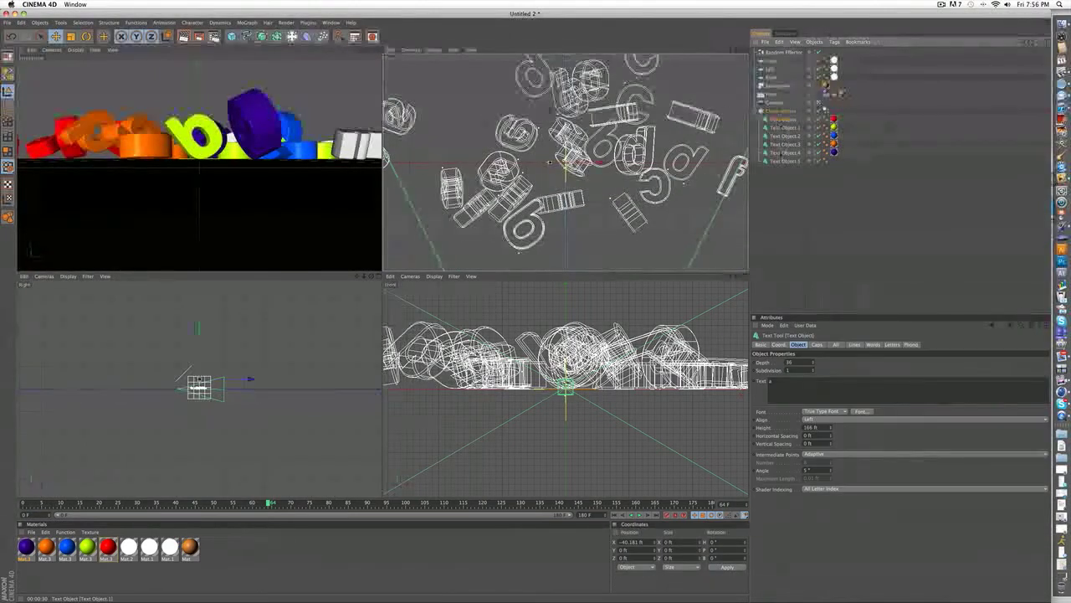
left_click(785, 161, "shift")
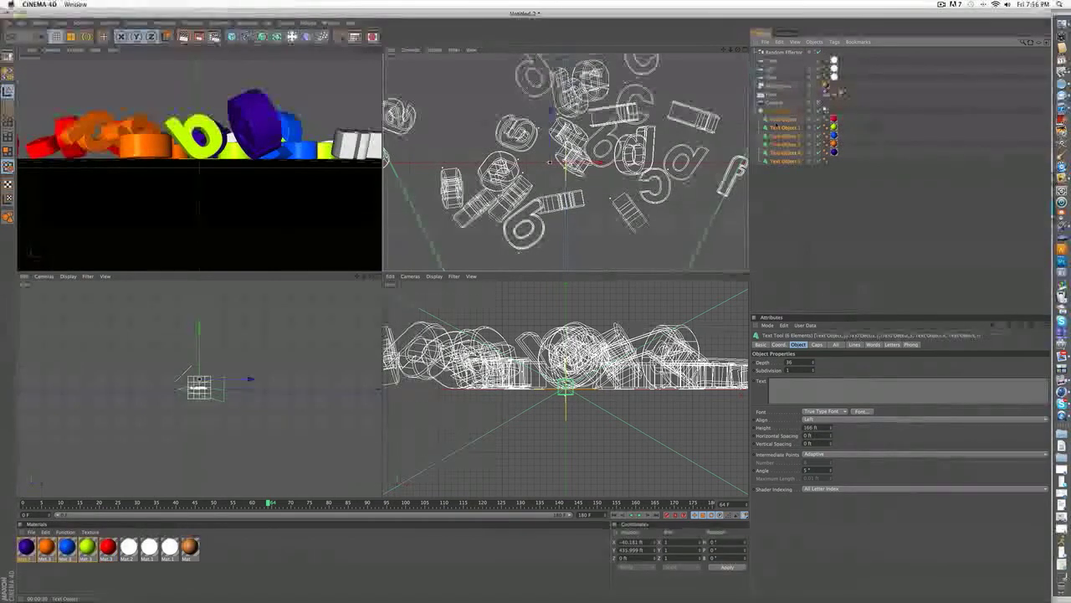
right_click(787, 161)
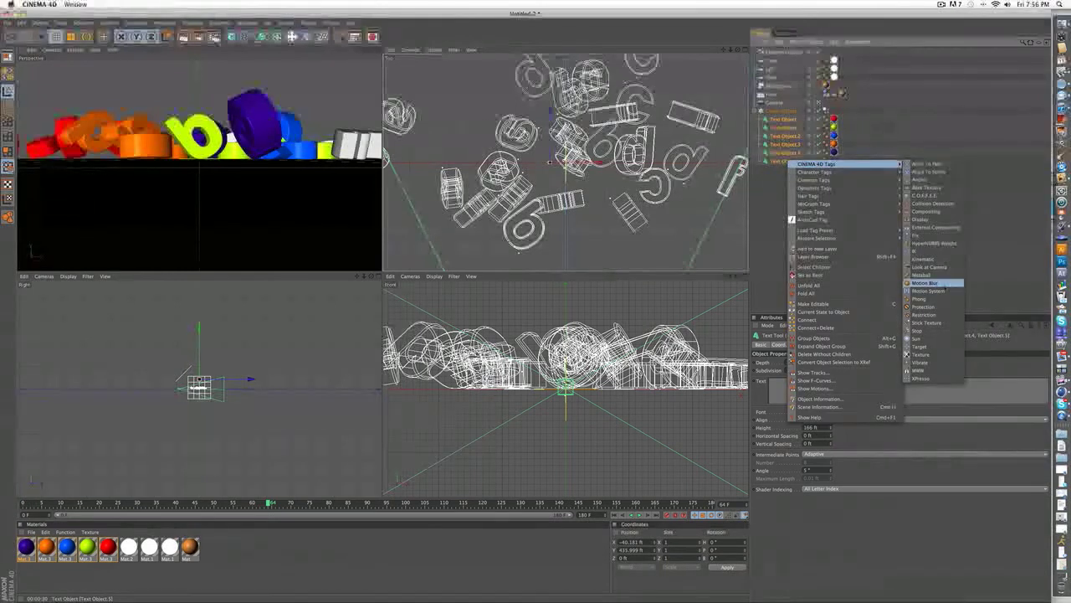
left_click(925, 283)
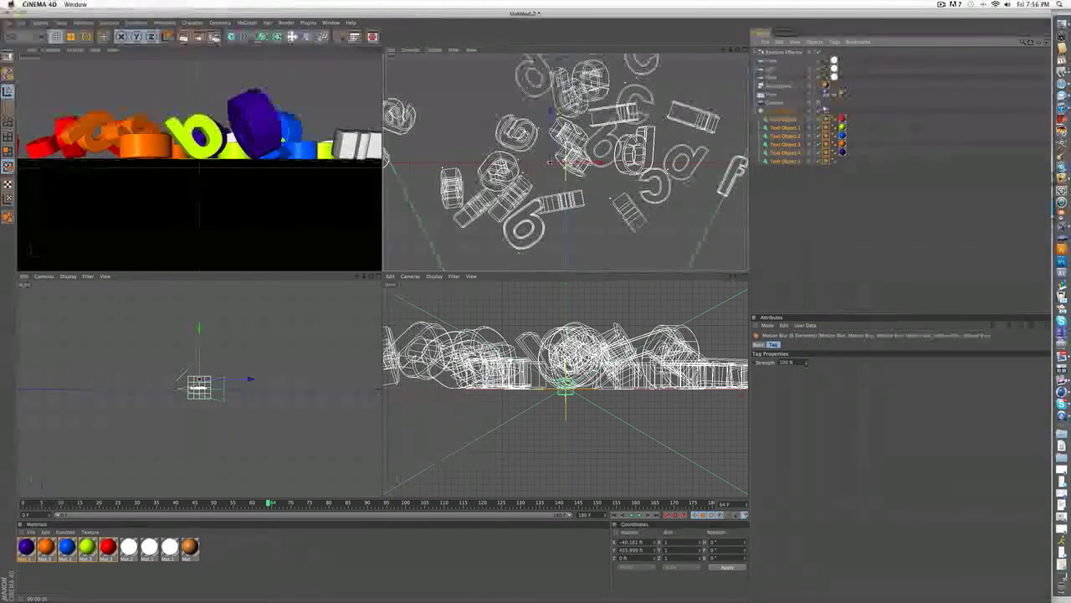
Step: Add the Object Motion Blur effect to the render settings
left_click(786, 270)
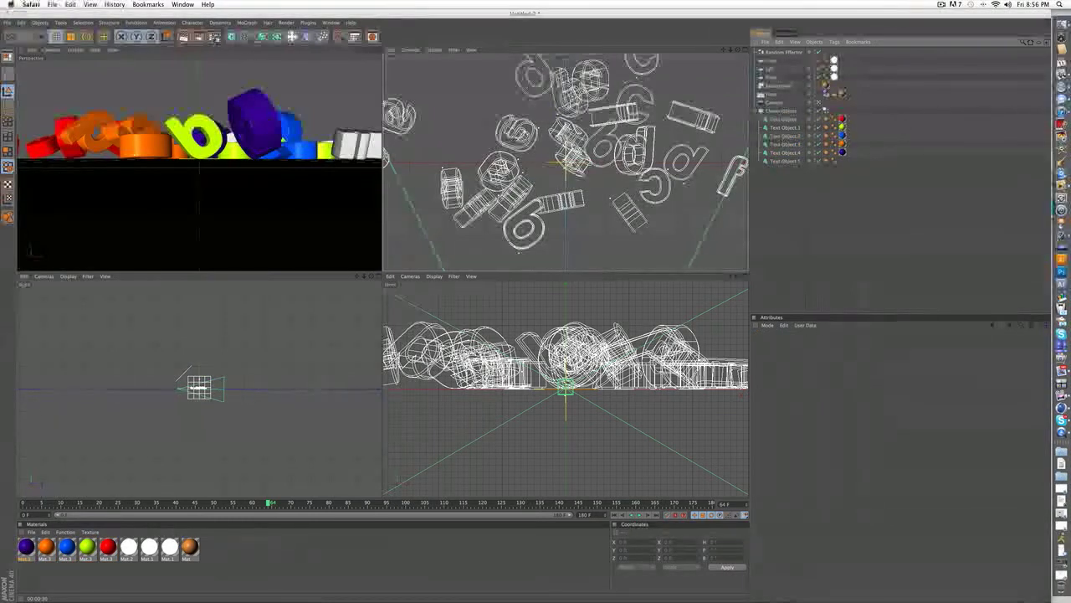
left_click(215, 36)
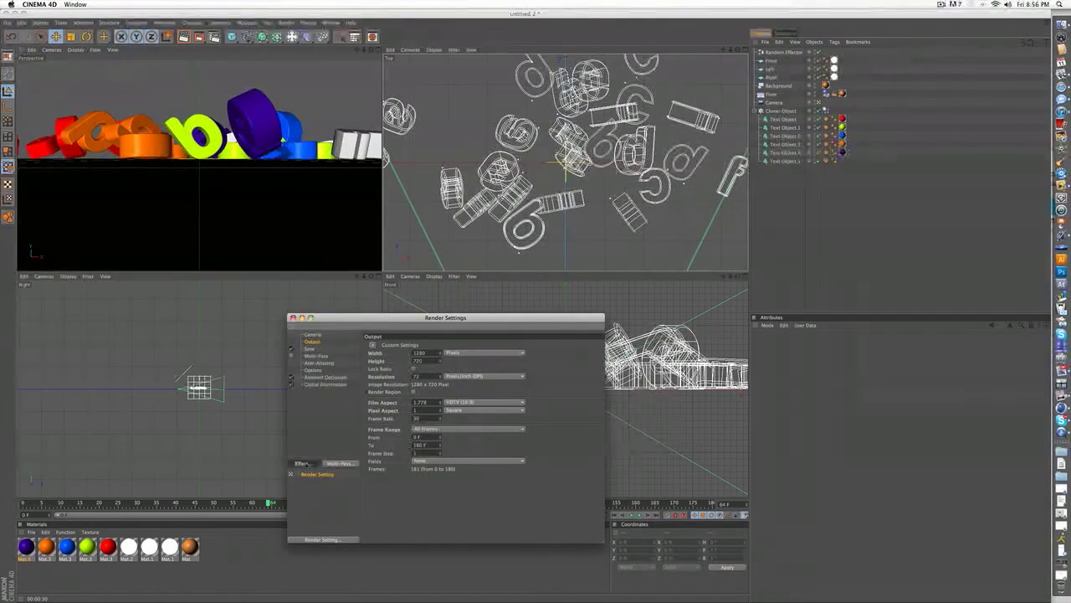
left_click(302, 463)
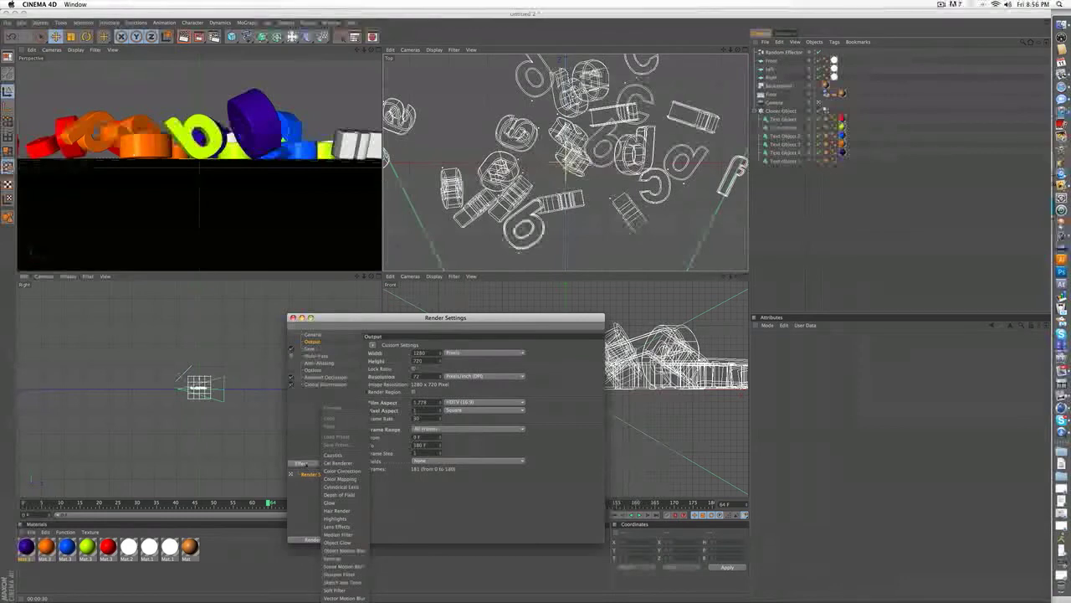
left_click(344, 550)
left_click(329, 403)
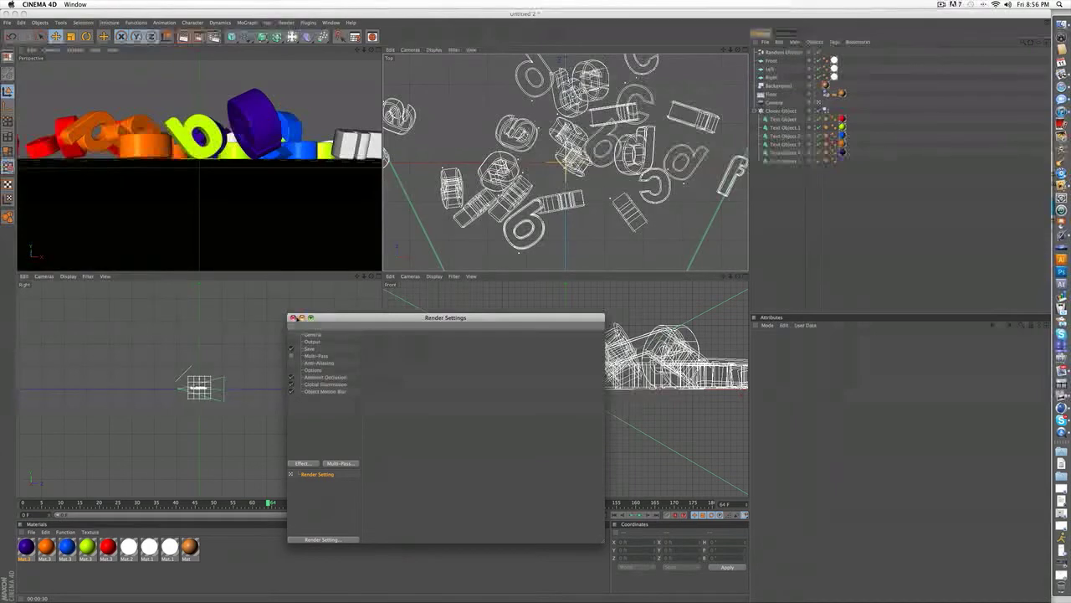
left_click(292, 318)
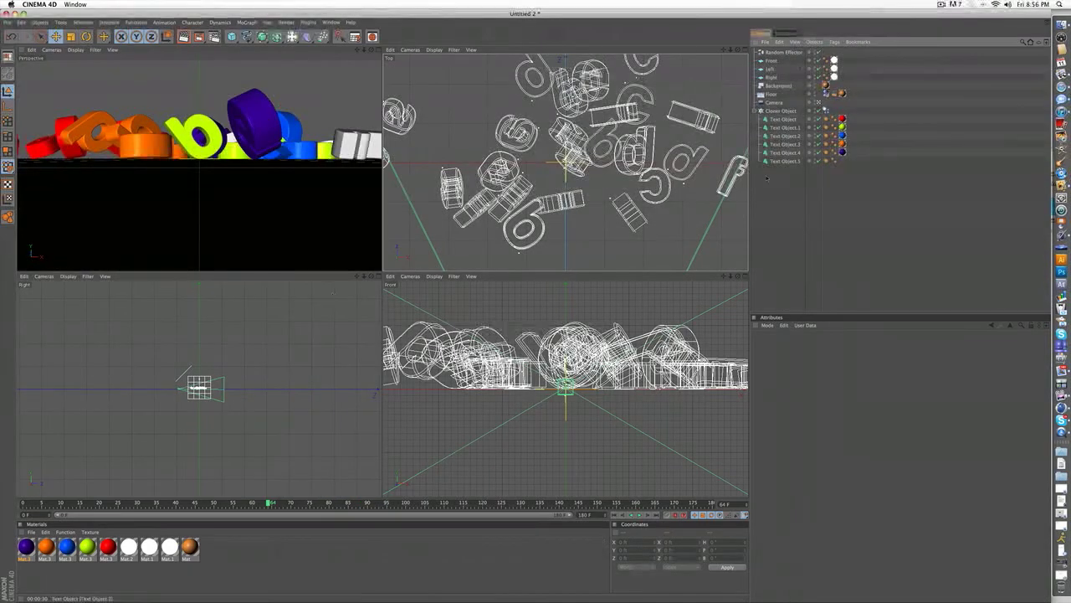
Step: Add the Depth of Field effect to the render settings and enable its Use Gradients option
left_click(773, 102)
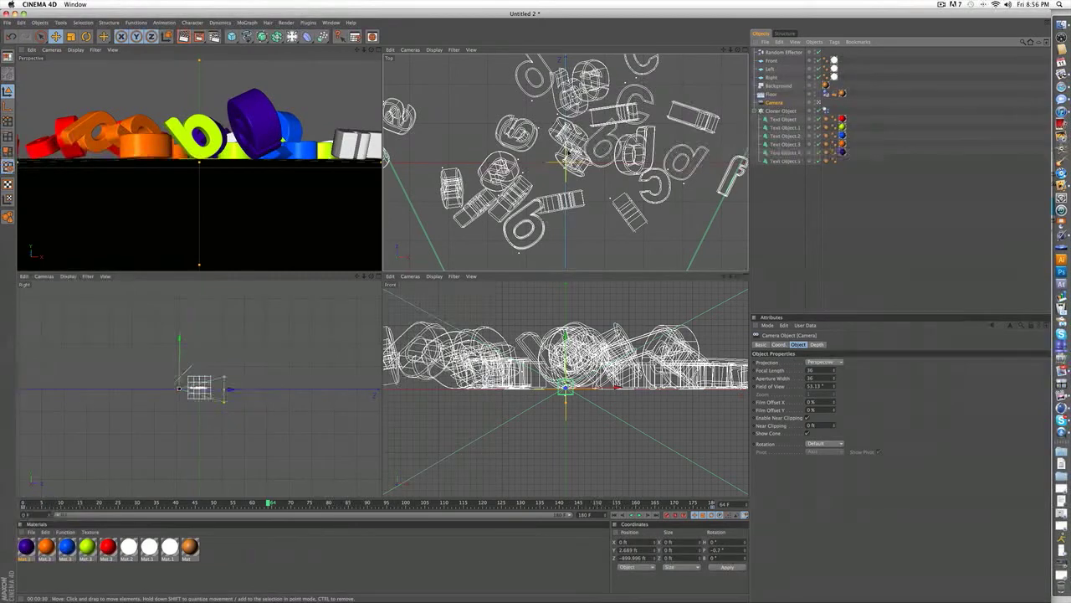
scroll(566, 162, "down", 1)
left_click(214, 36)
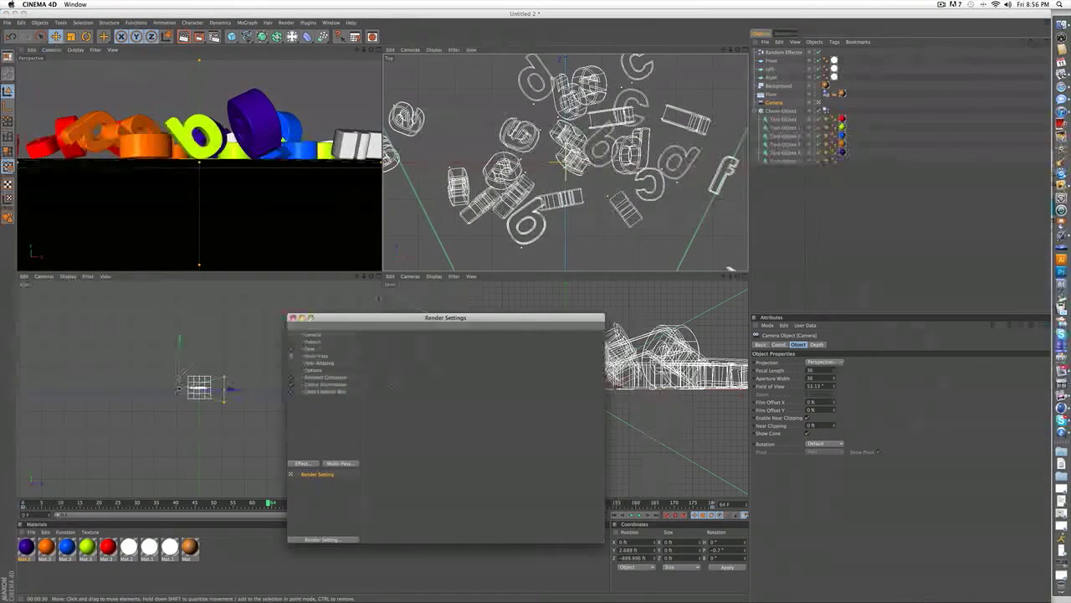
left_click(307, 464)
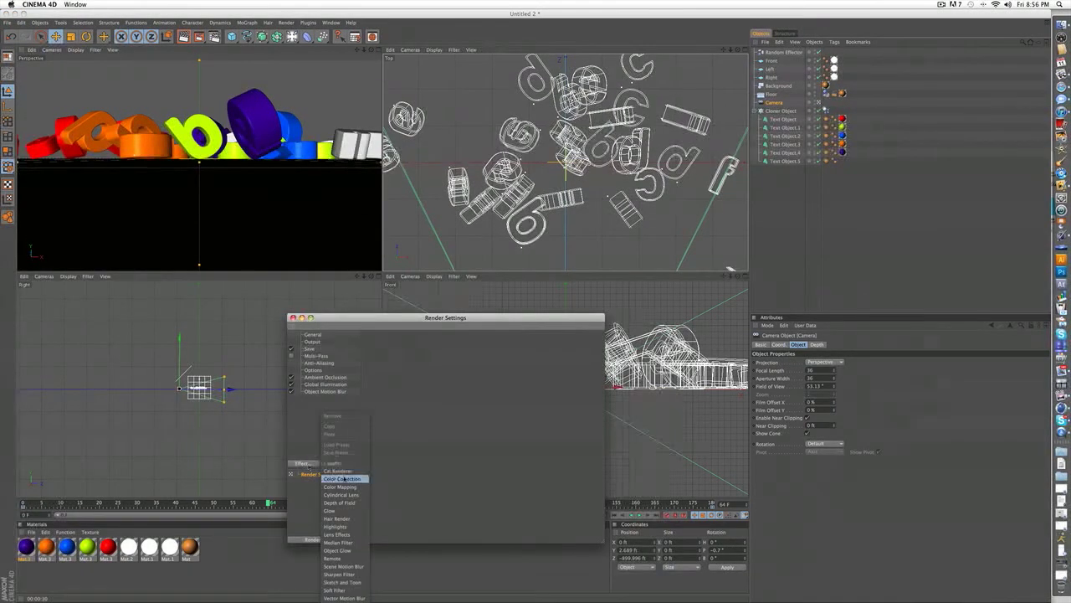
left_click(339, 502)
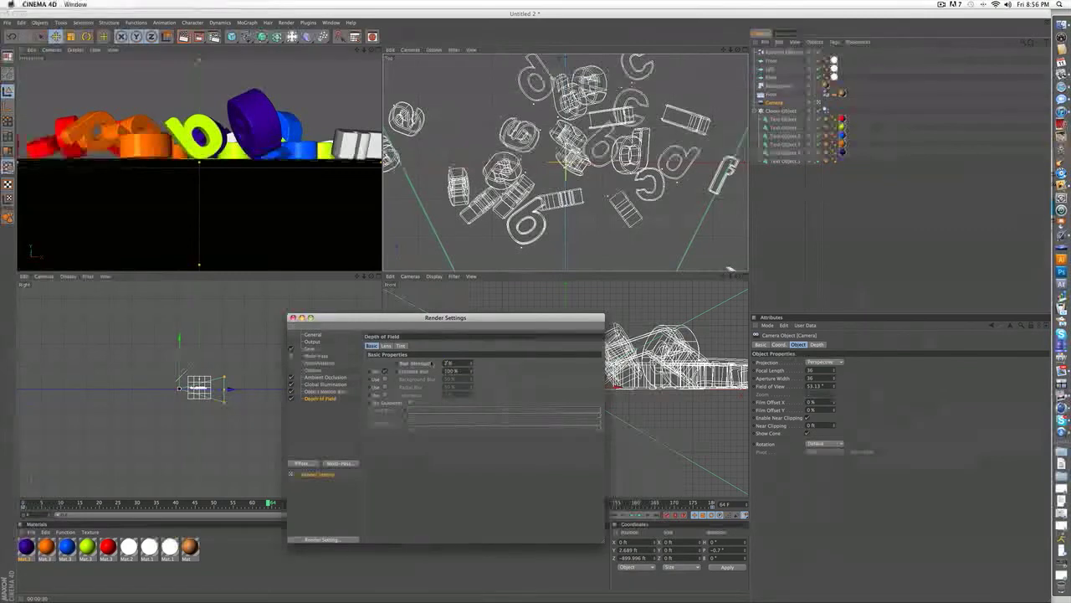
left_click(410, 403)
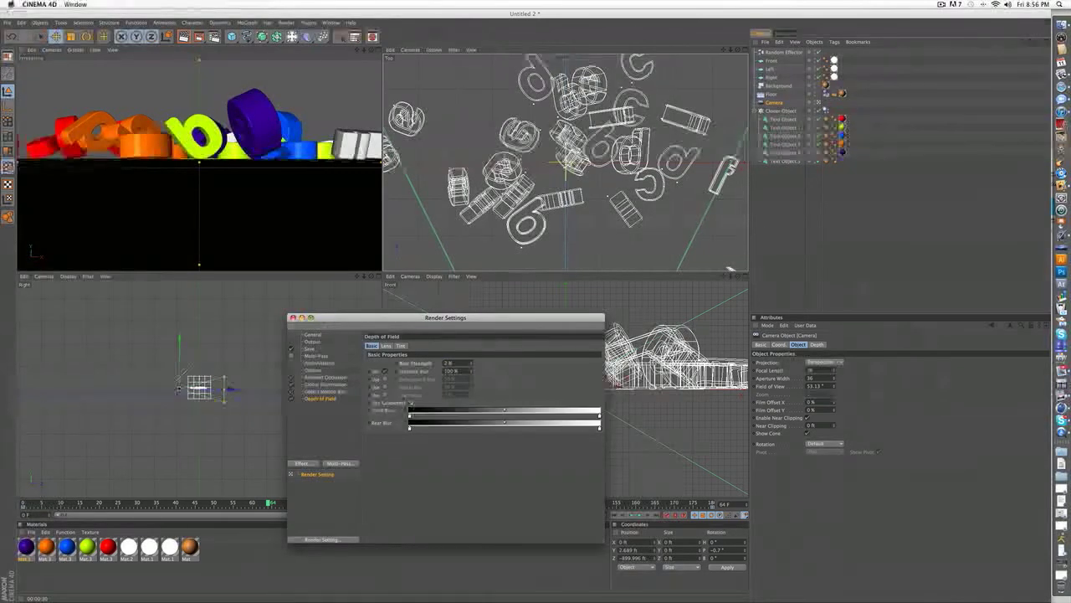
left_click(292, 317)
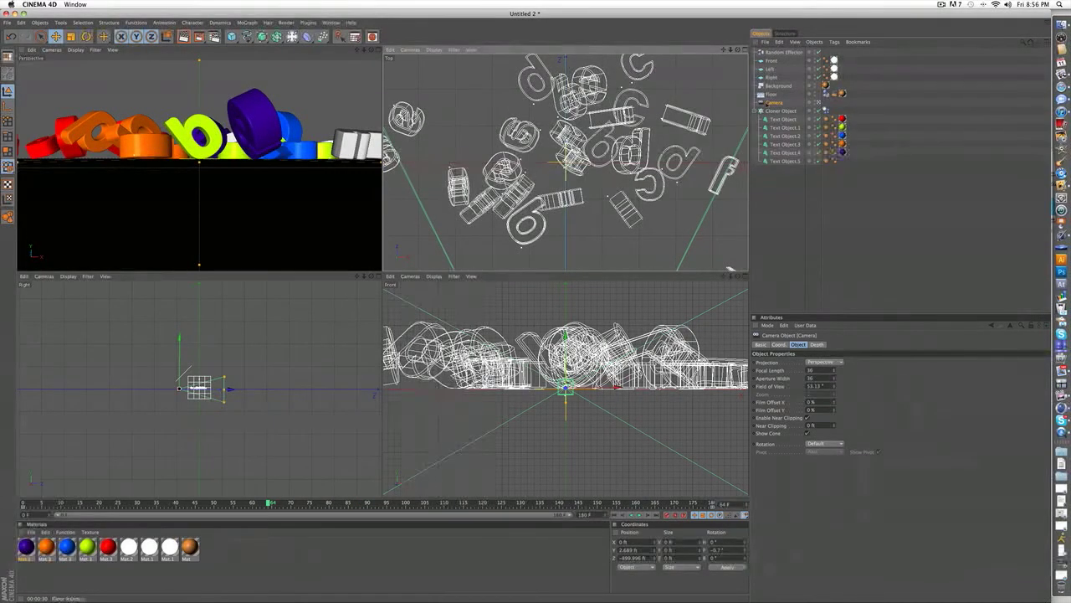
Step: Enable the camera's front and rear blur and set its depth-of-field target distance to about 1255 ft
left_click(817, 344)
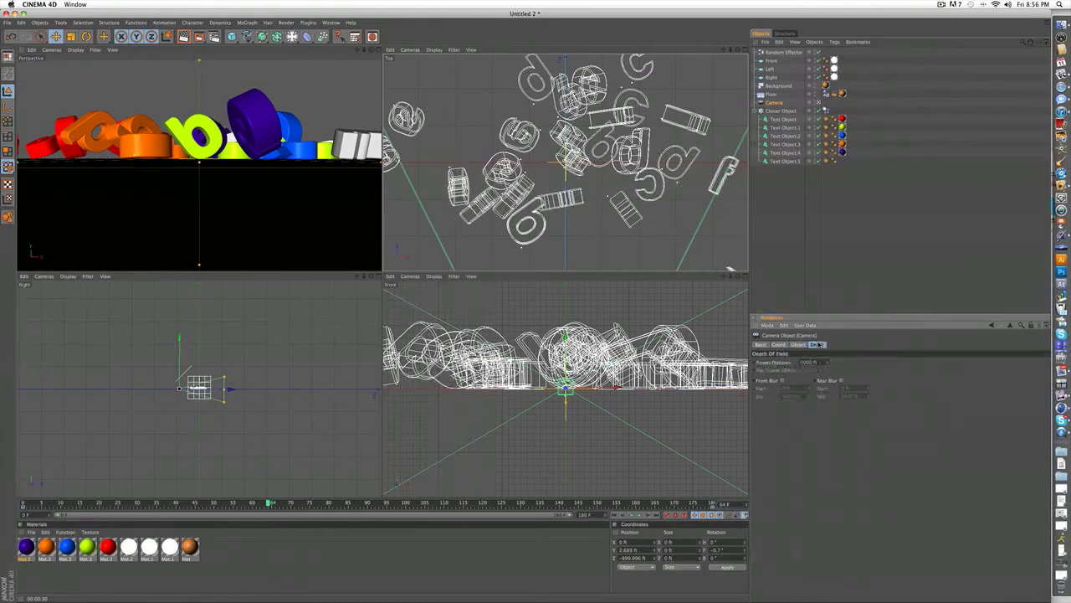
scroll(604, 221, "down", 2)
scroll(604, 221, "down", 2)
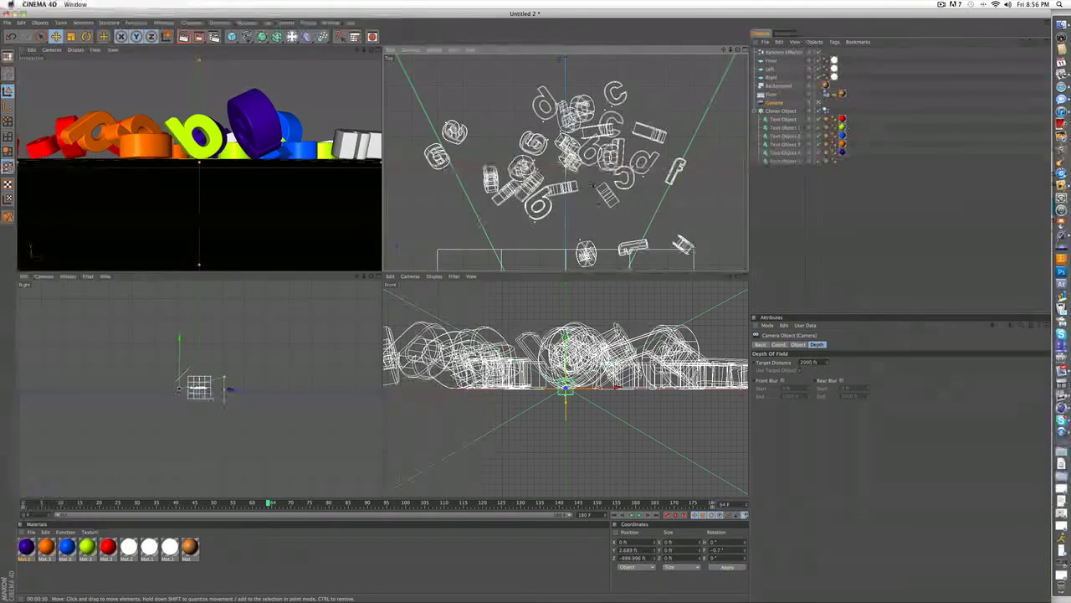
scroll(596, 186, "down", 4)
scroll(595, 185, "up", 4)
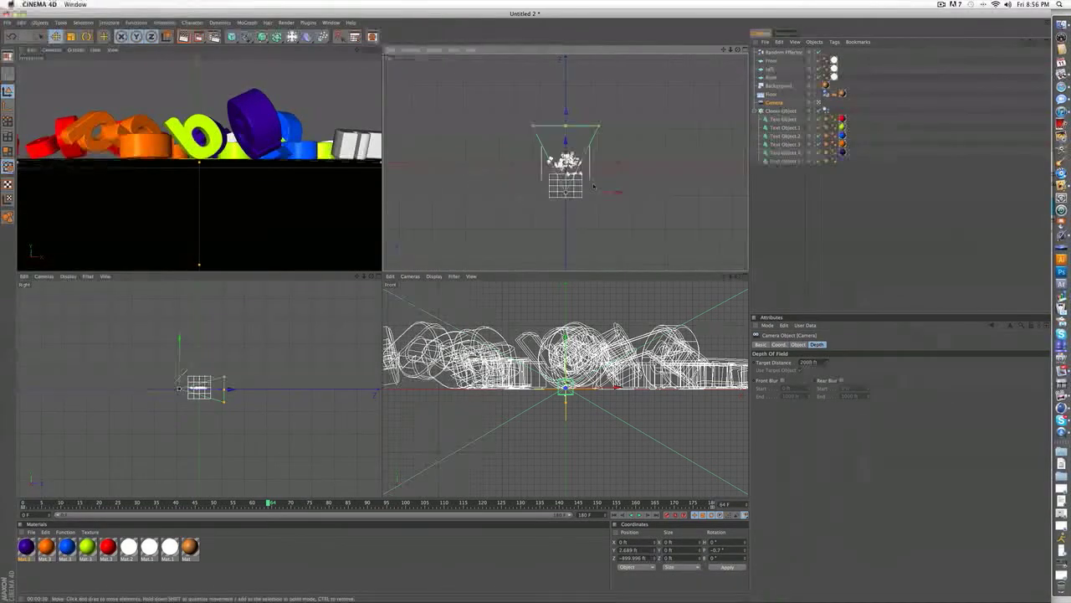
left_click(842, 381)
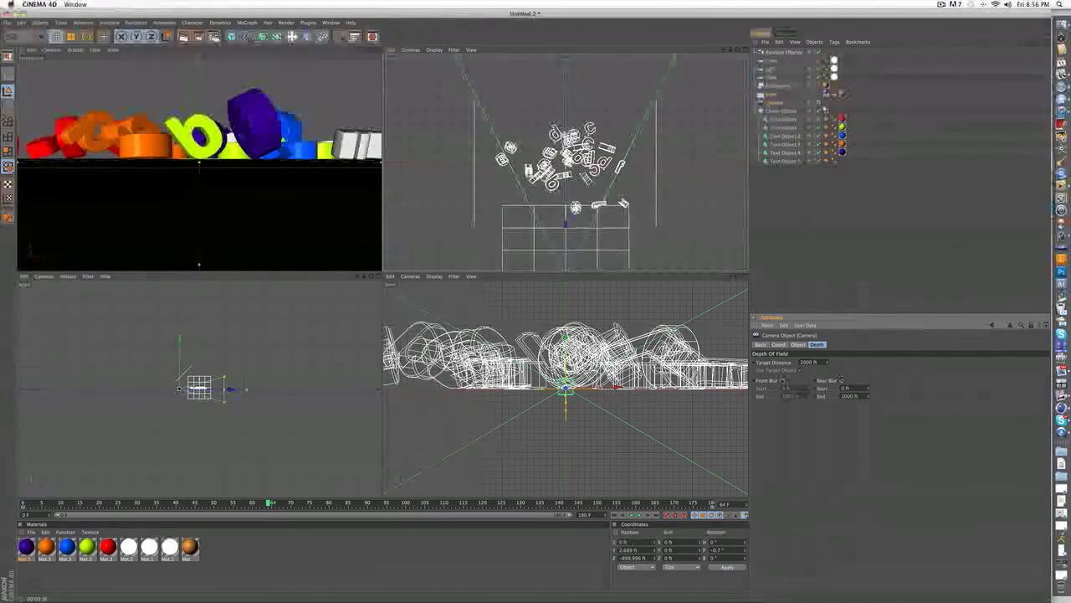
left_click(783, 381)
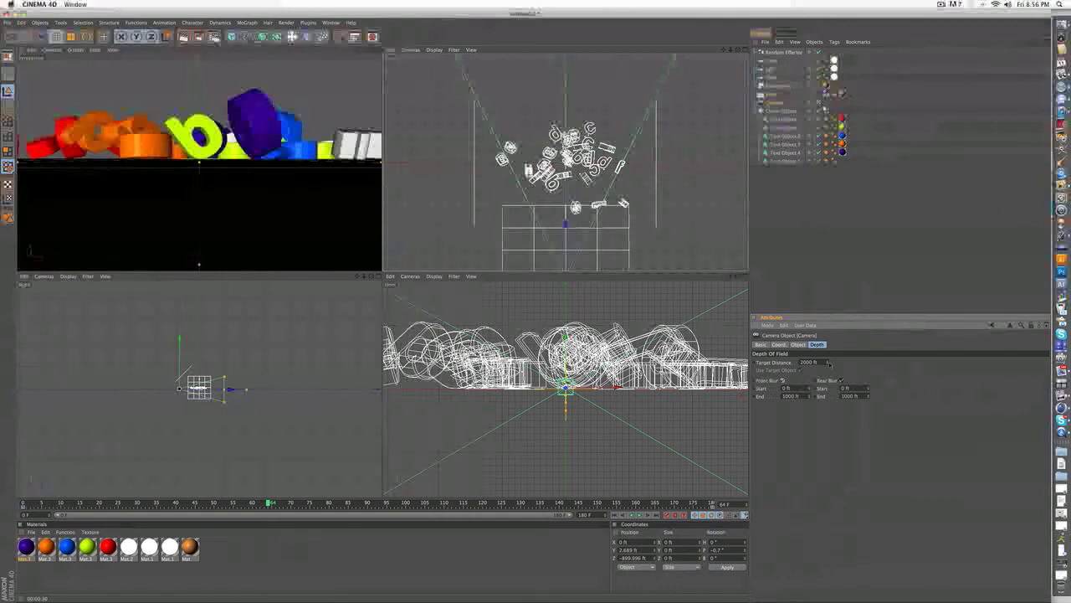
left_click_drag(828, 364, 829, 415)
left_click(829, 303)
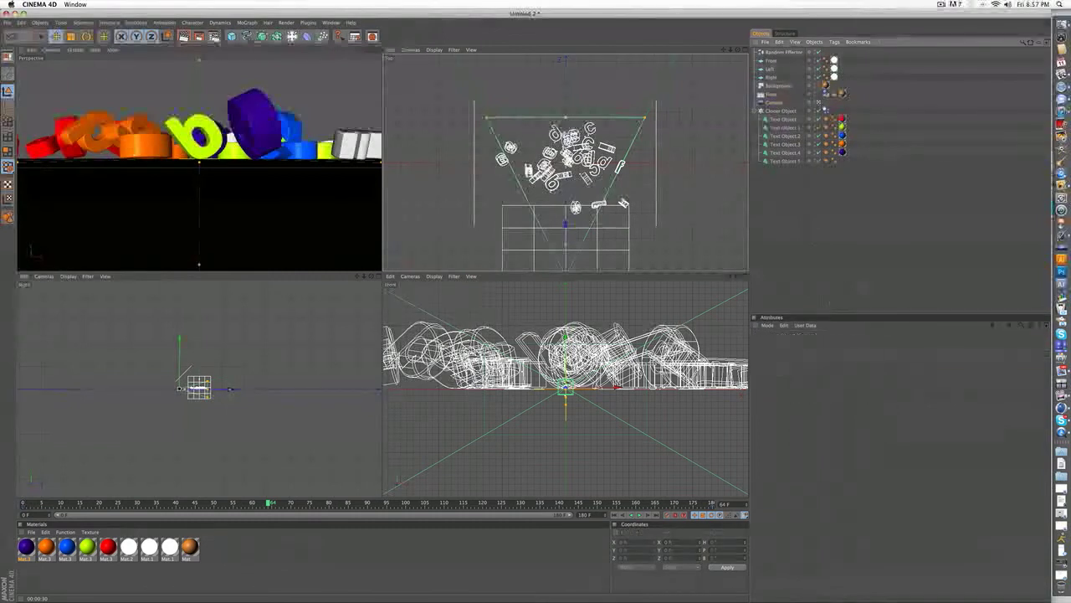
Step: Render a preview of the active view and scrub back through the timeline to check the letters
key("super+r")
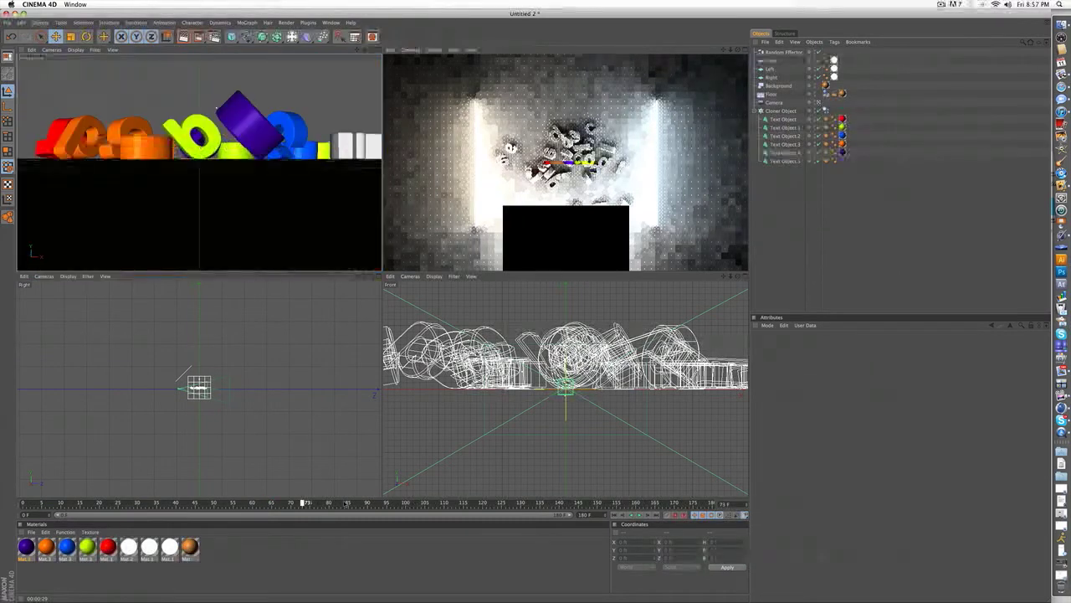
left_click_drag(345, 503, 2, 502)
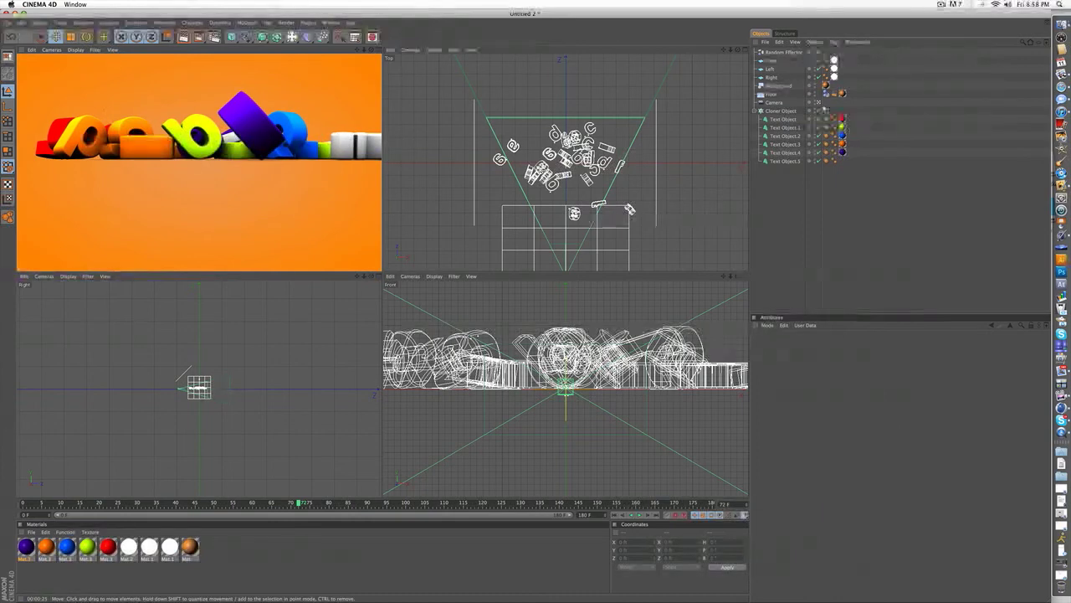
Step: Shorten the camera's target distance to about 992 ft, within the pile of letters, and render the perspective view to check the focus
left_click(774, 103)
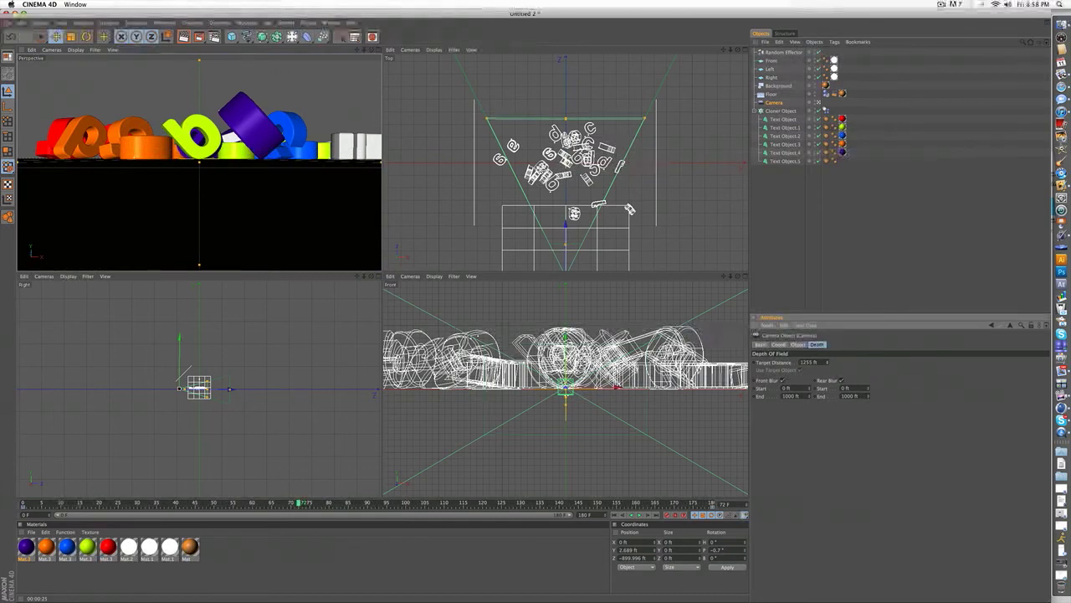
left_click_drag(828, 362, 833, 420)
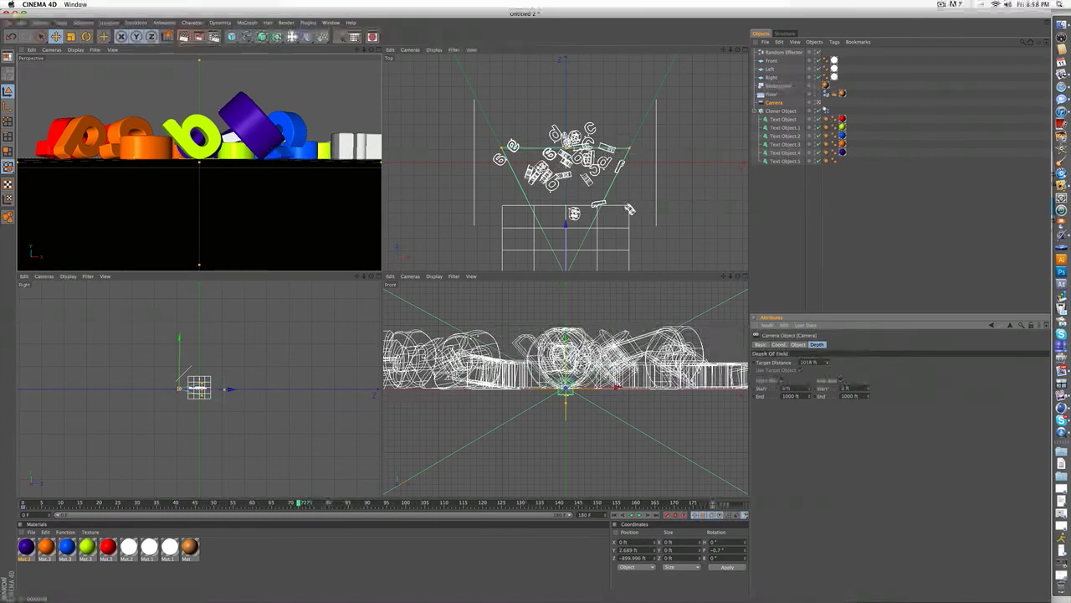
left_click_drag(828, 362, 828, 369)
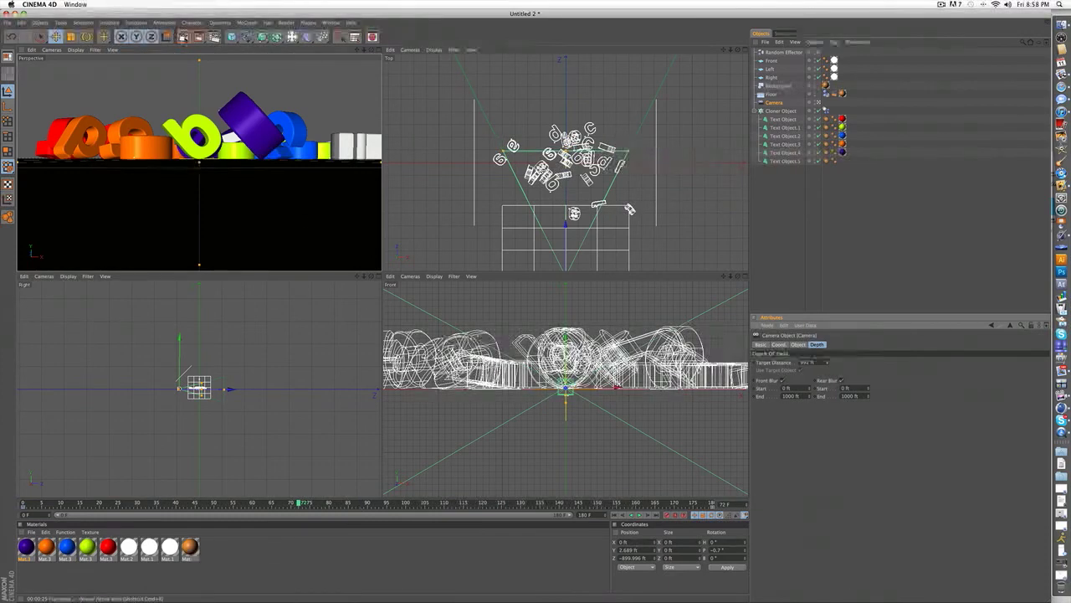
left_click(183, 36)
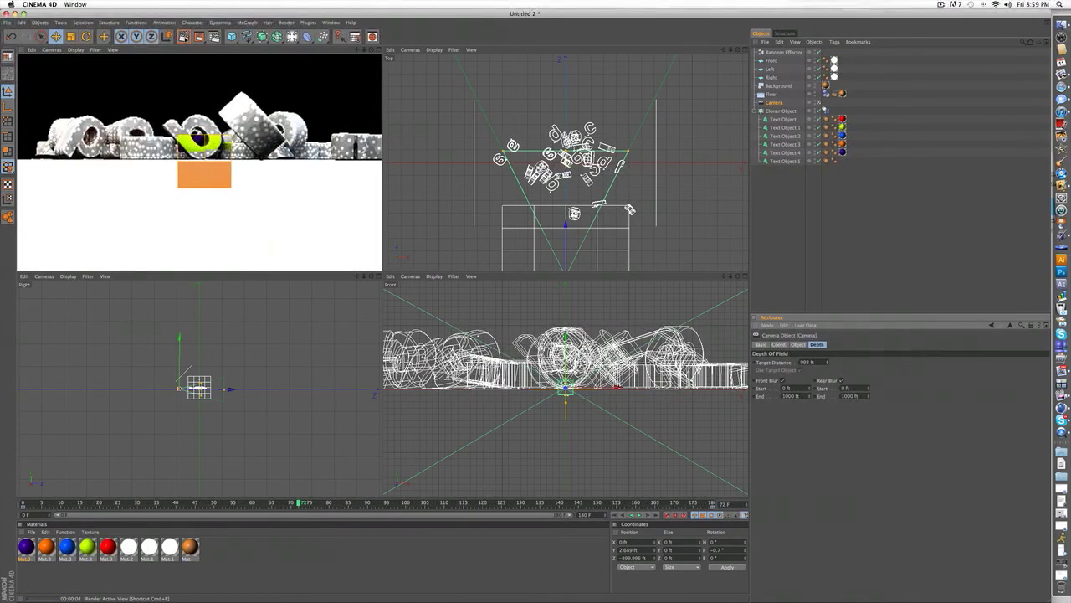
left_click(184, 37)
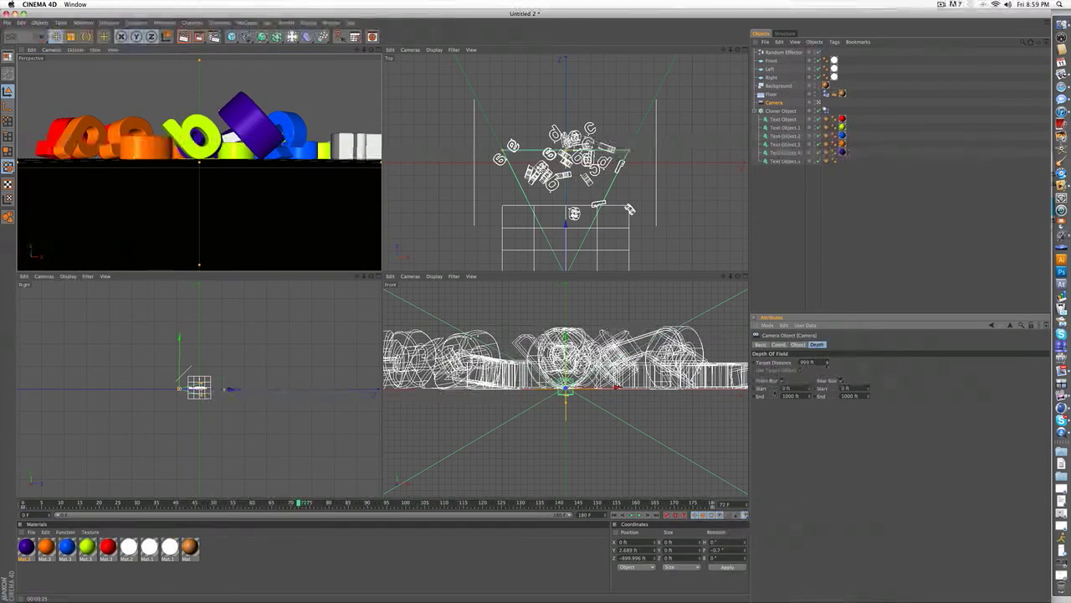
Step: Set the Depth of Field effect's blur strength to 3% in the render settings
left_click(215, 38)
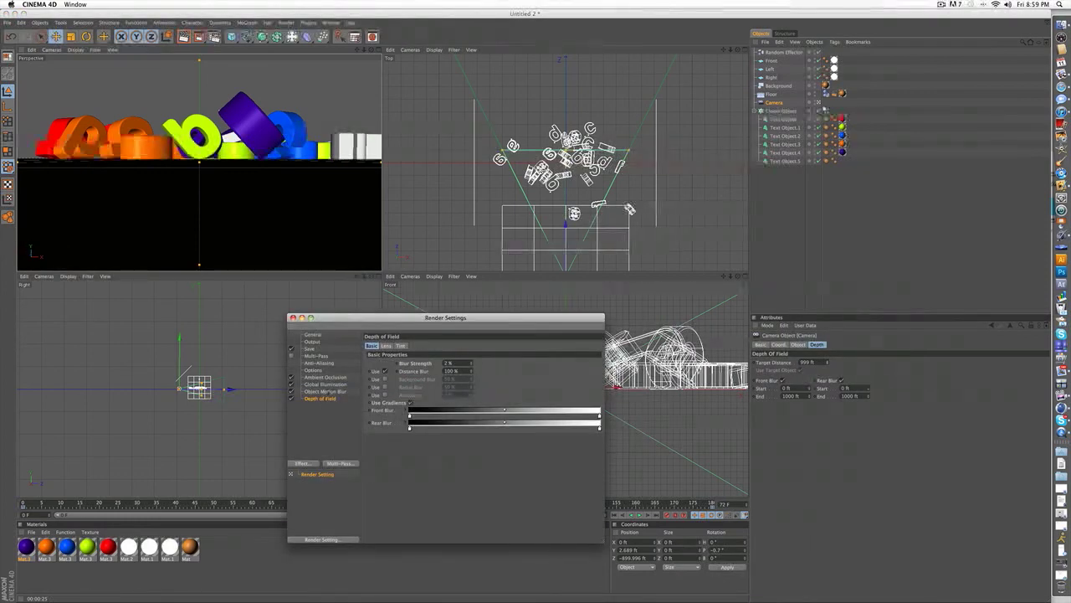
left_click(471, 361)
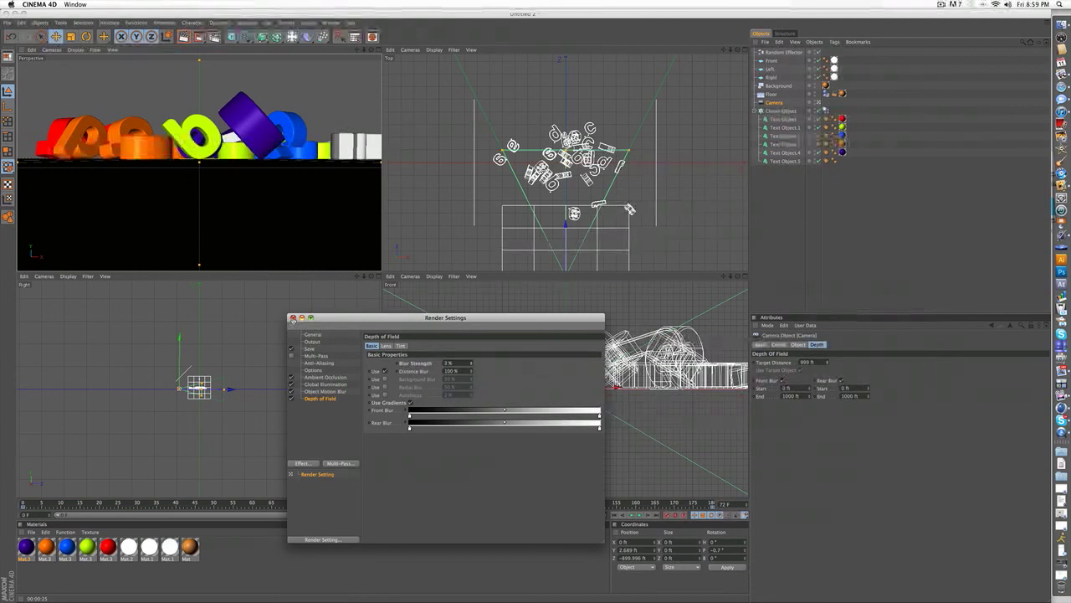
left_click(292, 318)
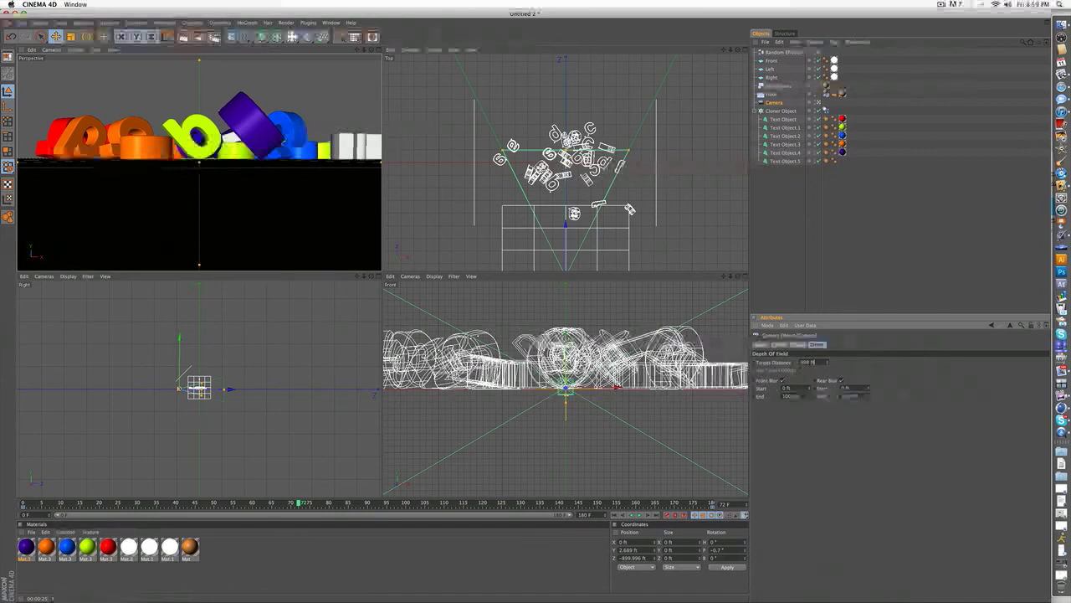
Step: Scrub the timeline back to about frame 24 of the letters' simulation
left_click_drag(299, 503, 116, 504)
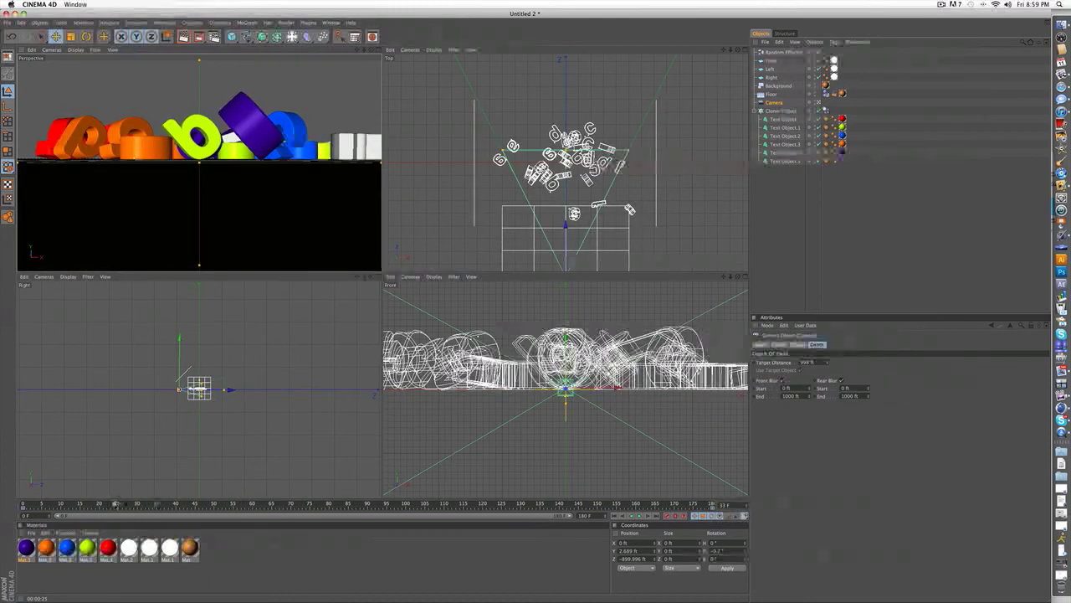